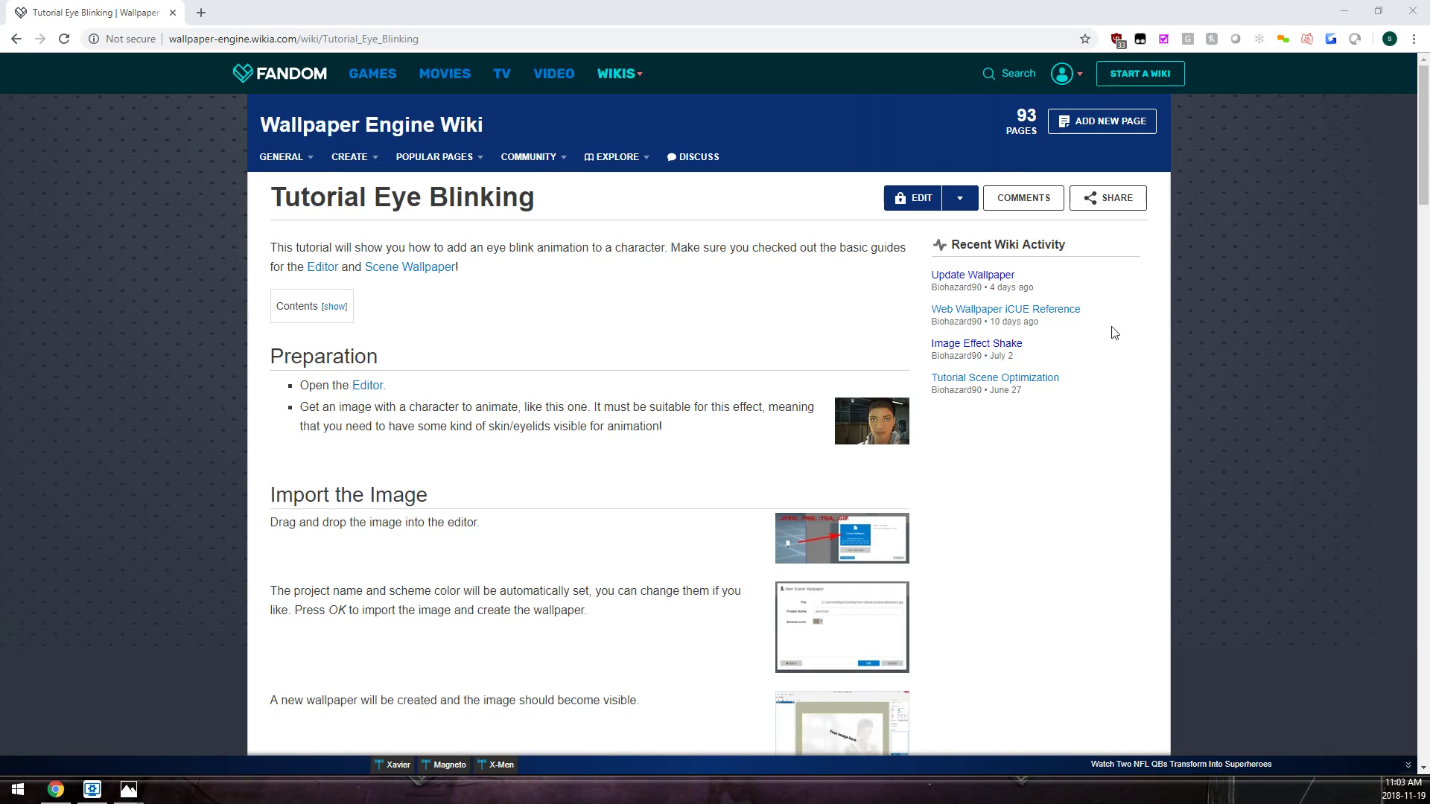
# Close the Chrome browser showing the wiki tutorial.
pyautogui.scroll(-2, 1110, 328)
pyautogui.moveTo(1424, 149)
pyautogui.mouseDown()
pyautogui.moveTo(1424, 639)
pyautogui.moveTo(1424, 127)
pyautogui.mouseUp()
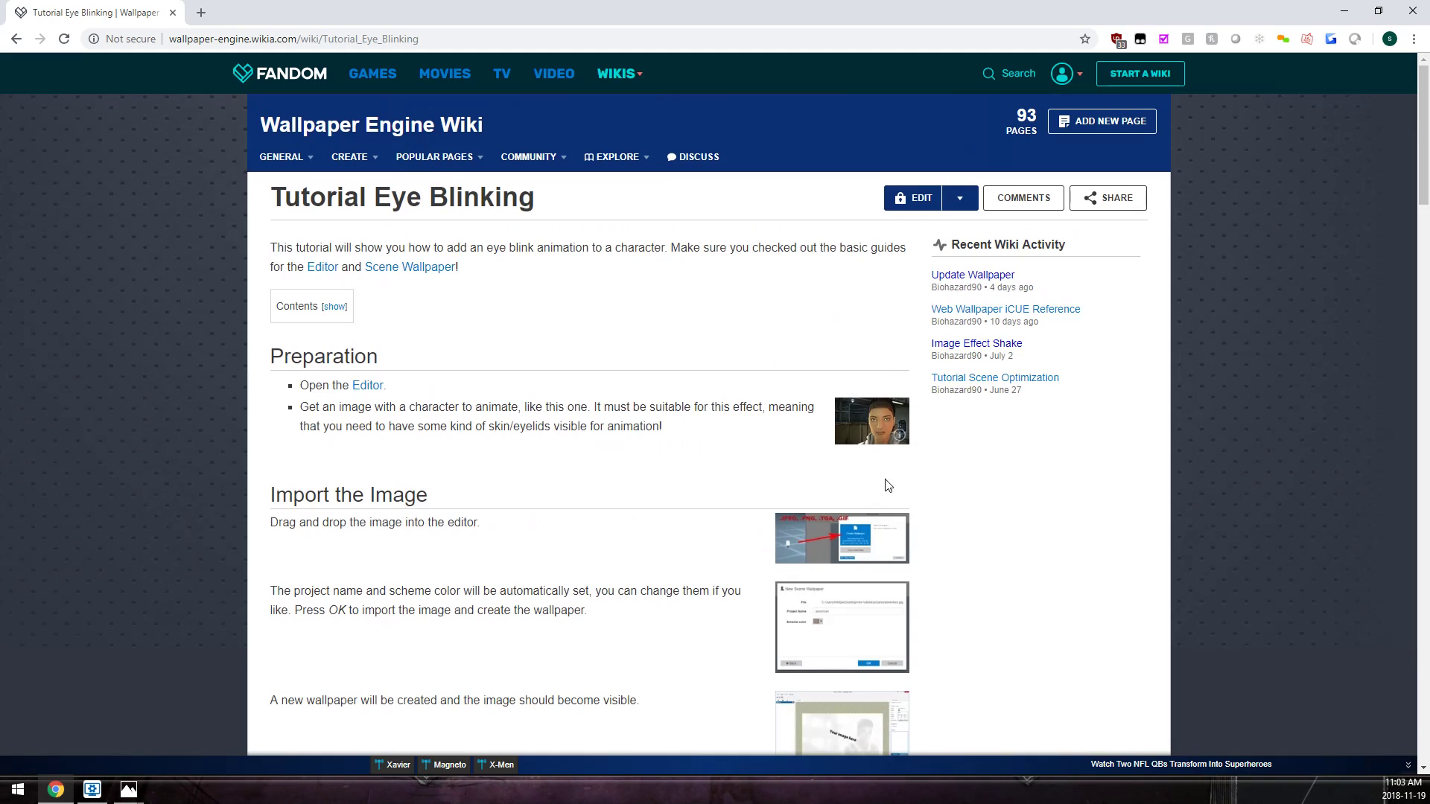
pyautogui.scroll(-3, 849, 395)
pyautogui.scroll(3, 481, 367)
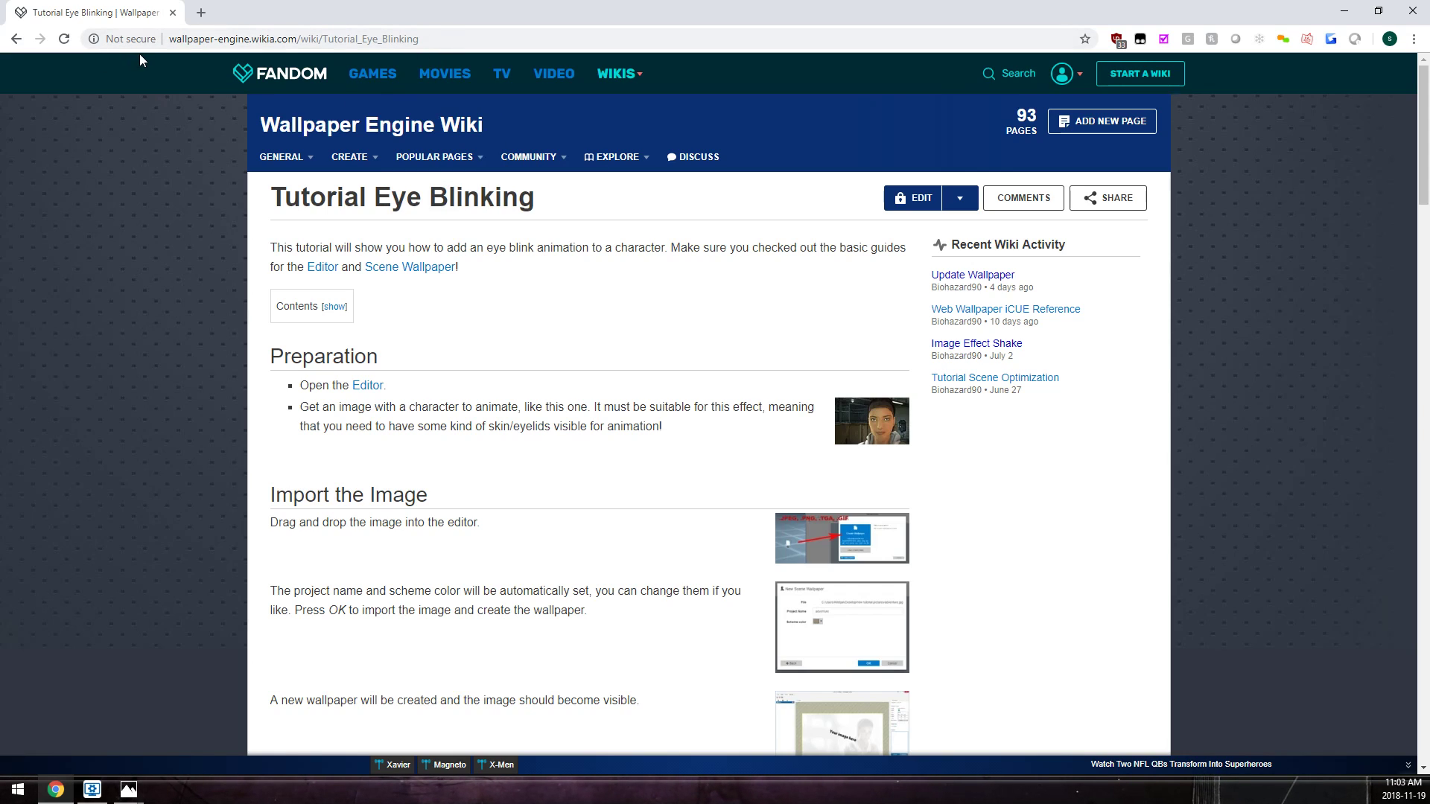
pyautogui.click(1410, 12)
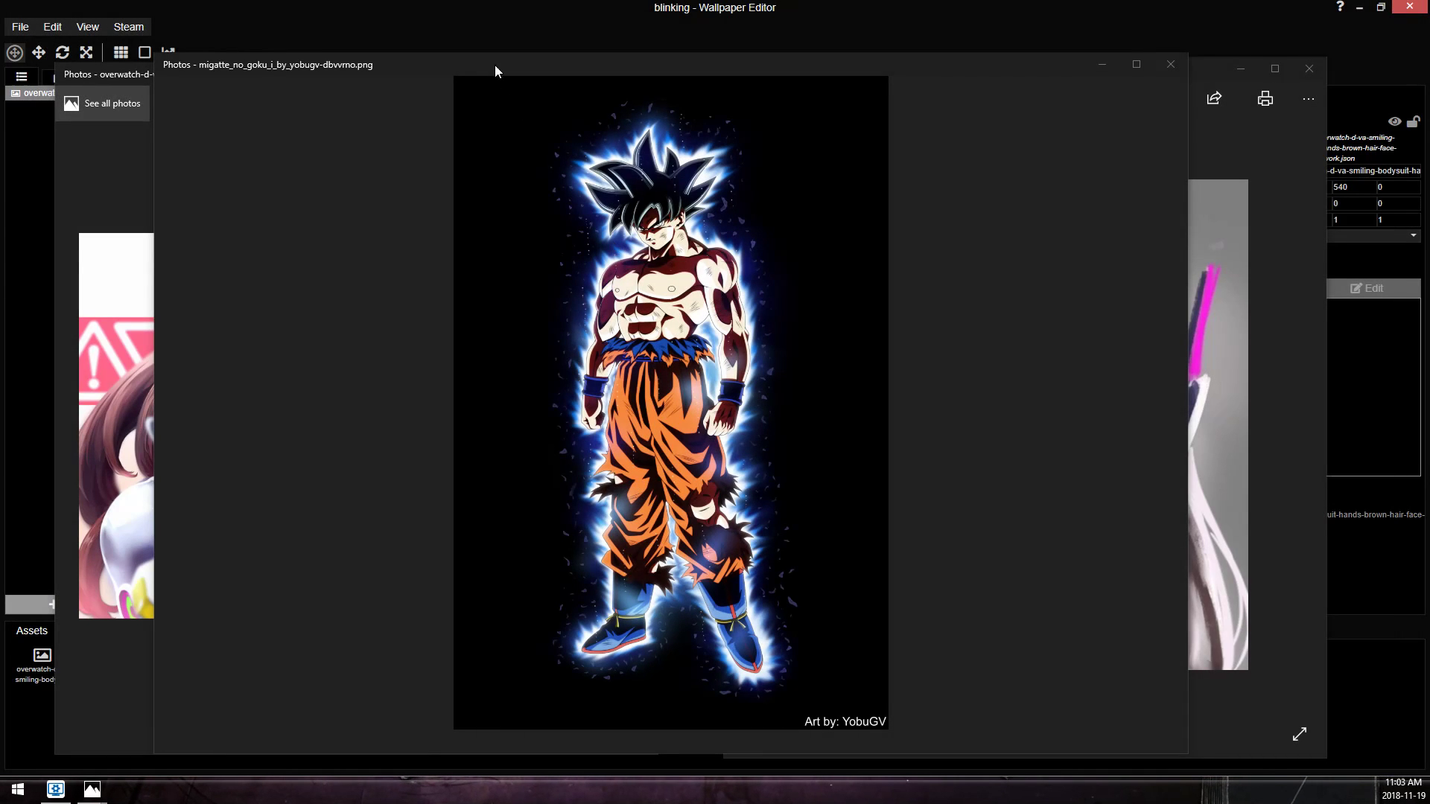
# Zoom in and out on the Goku image in Photos, then close it.
pyautogui.moveTo(521, 74); pyautogui.dragTo(547, 70)
pyautogui.scroll(-1, 610, 149)
pyautogui.scroll(1, 635, 220)
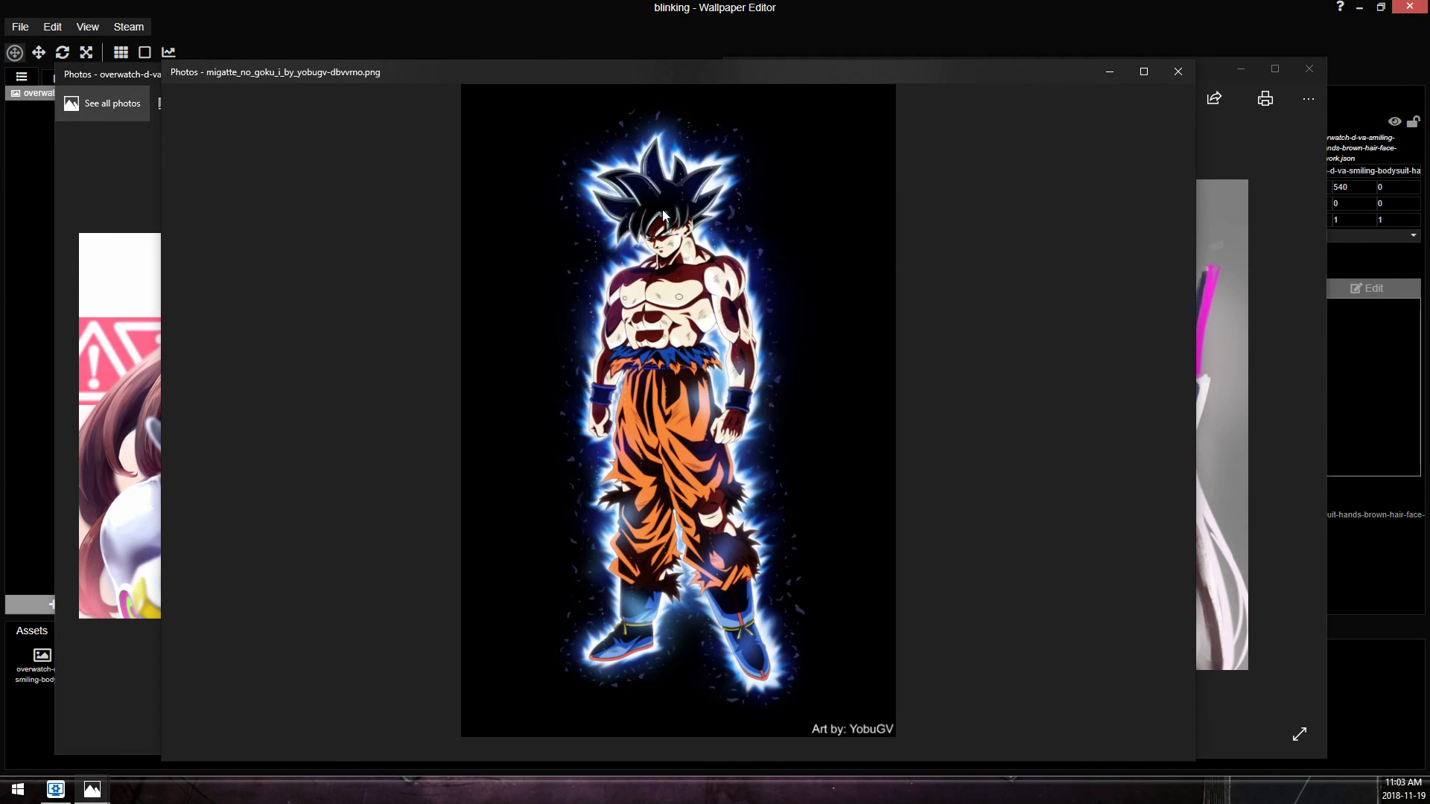
pyautogui.doubleClick(713, 200)
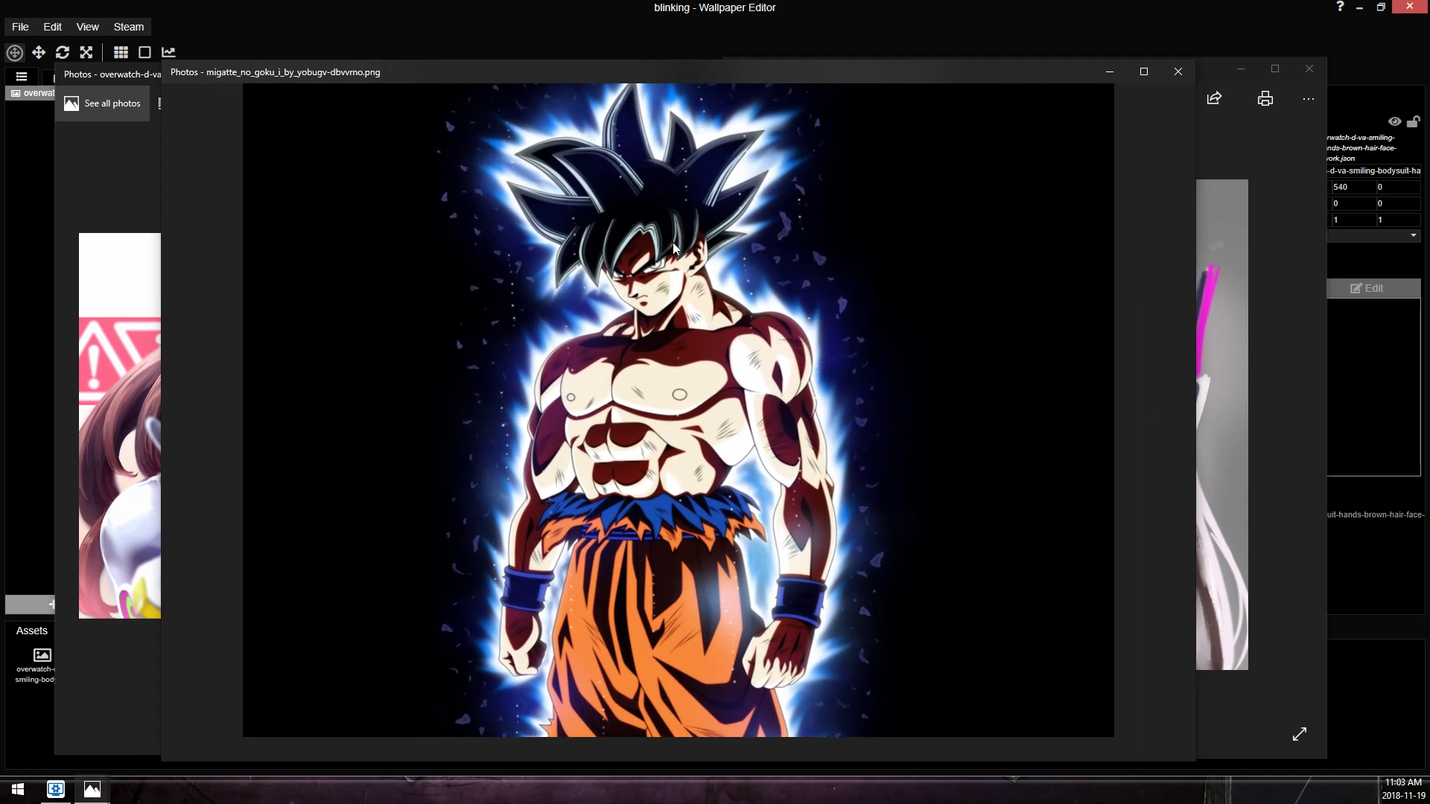
pyautogui.doubleClick(606, 390)
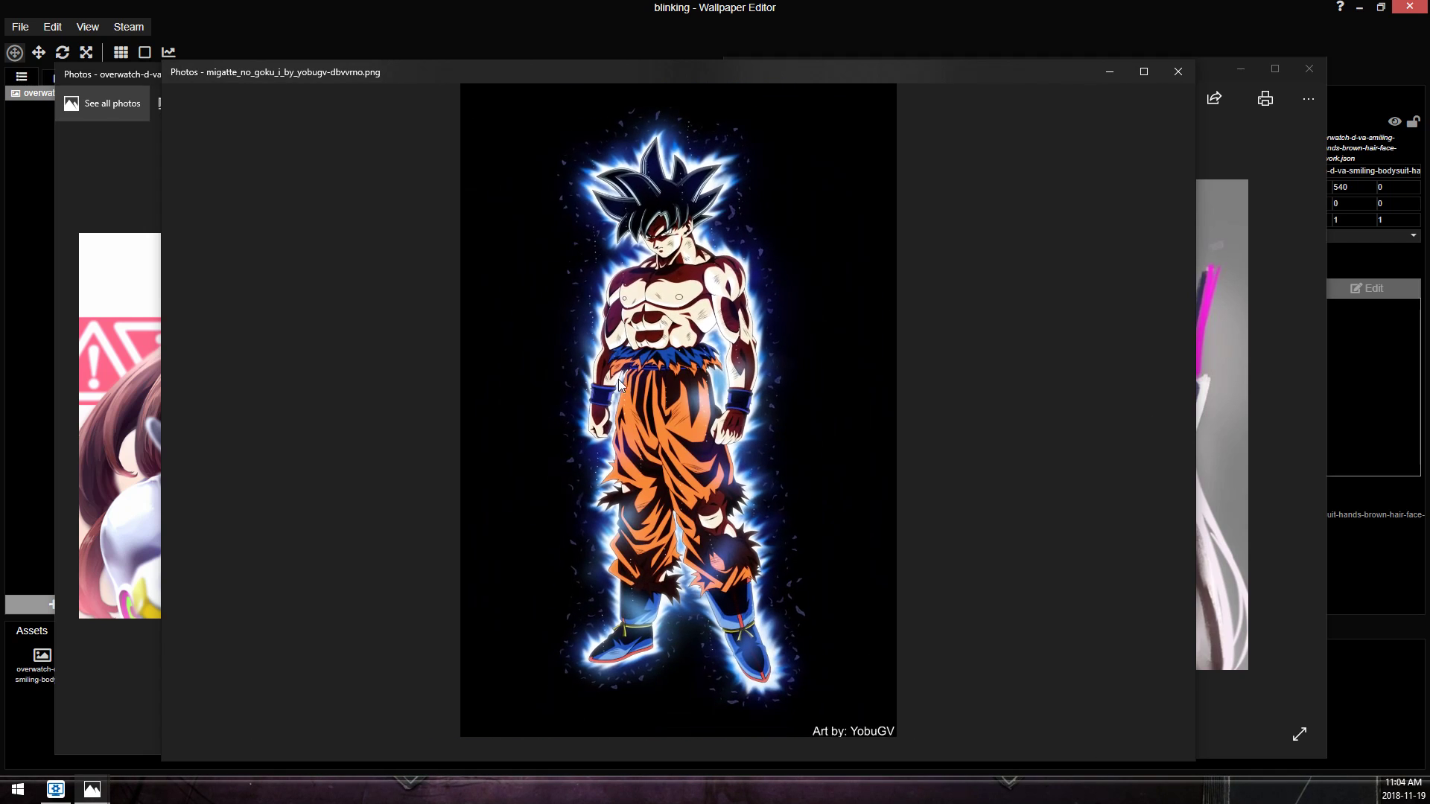
pyautogui.doubleClick(691, 239)
pyautogui.doubleClick(687, 237)
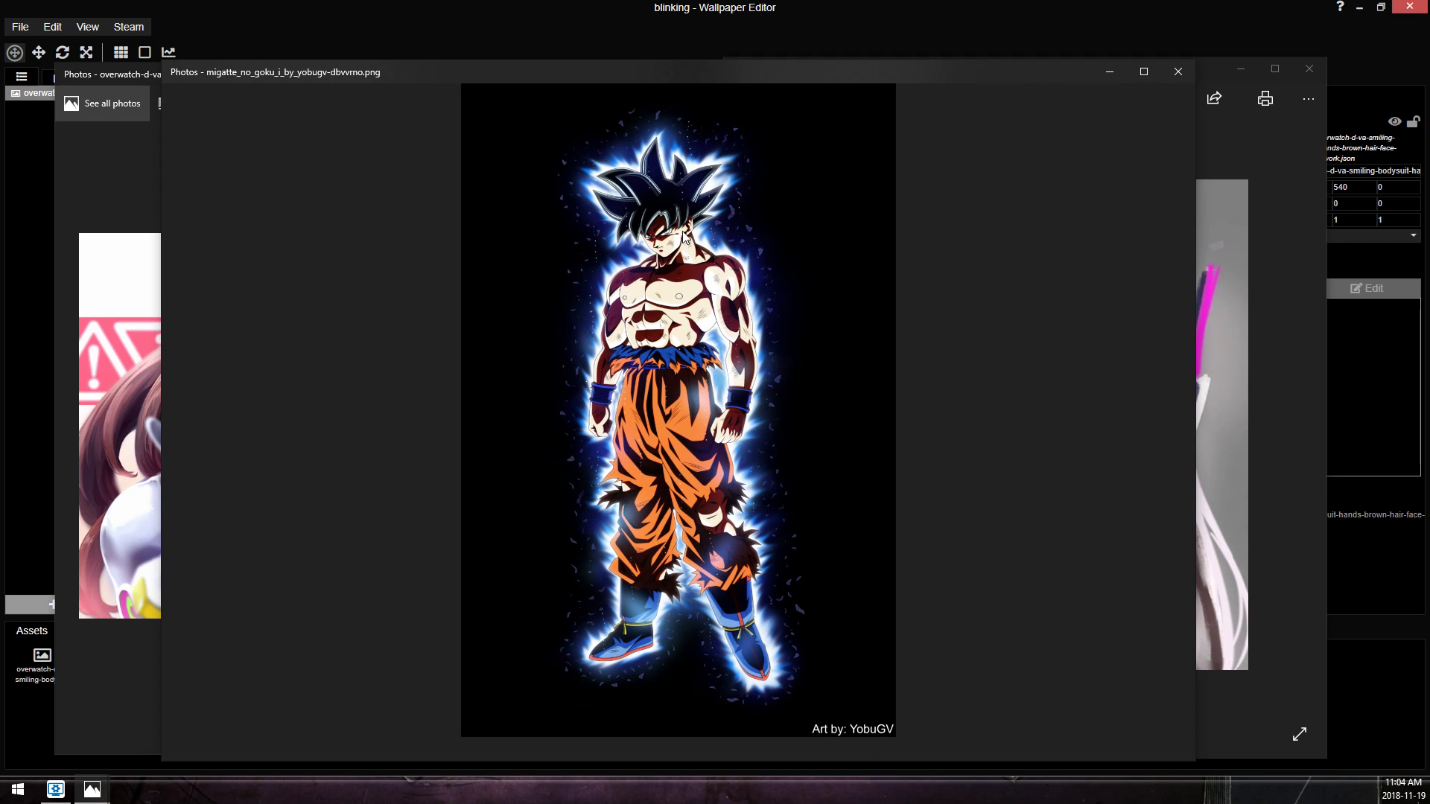
pyautogui.doubleClick(686, 237)
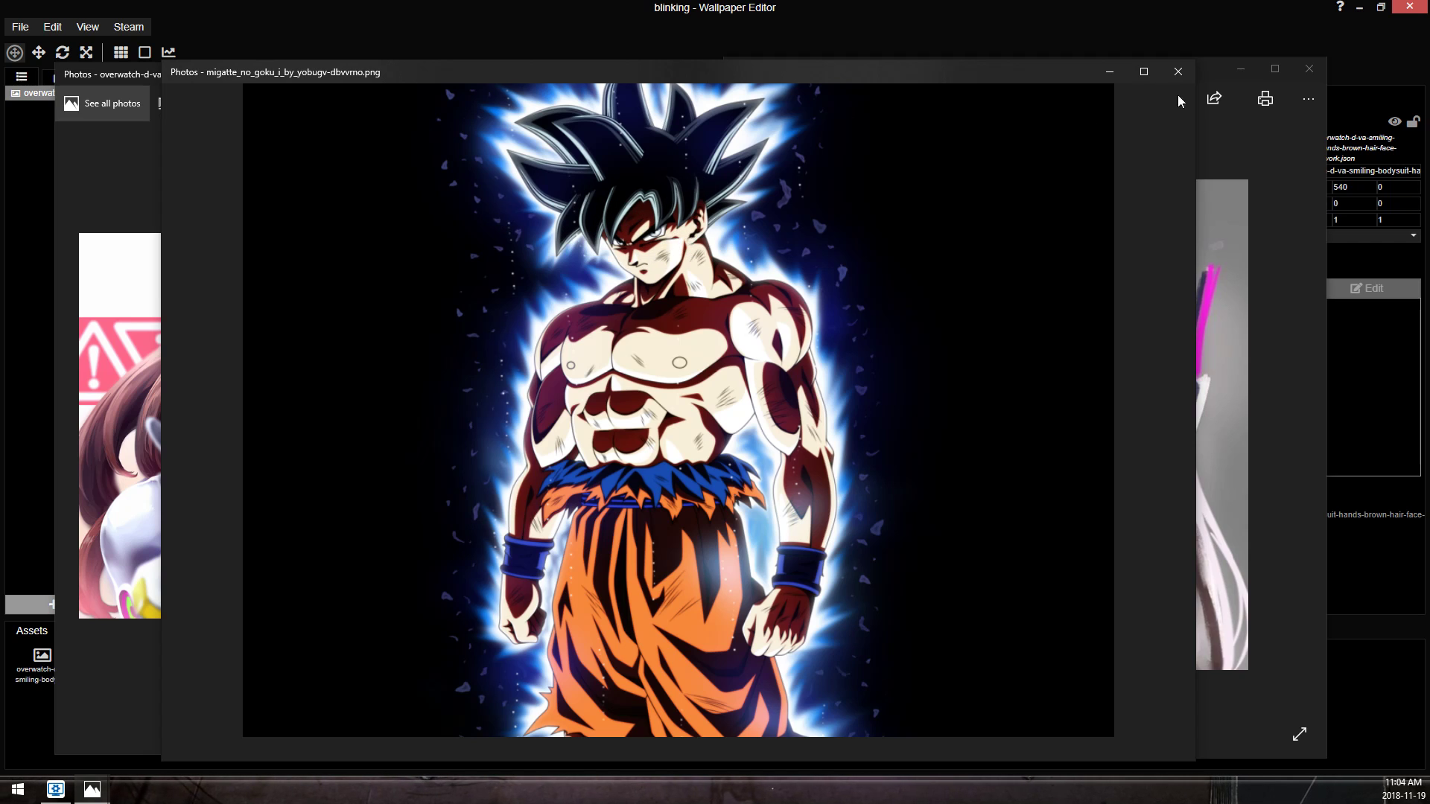
pyautogui.click(1177, 70)
# Close the 636229 close-up D.Va photo and centre the smiling D.Va artwork window.
pyautogui.moveTo(1077, 75); pyautogui.dragTo(741, 55)
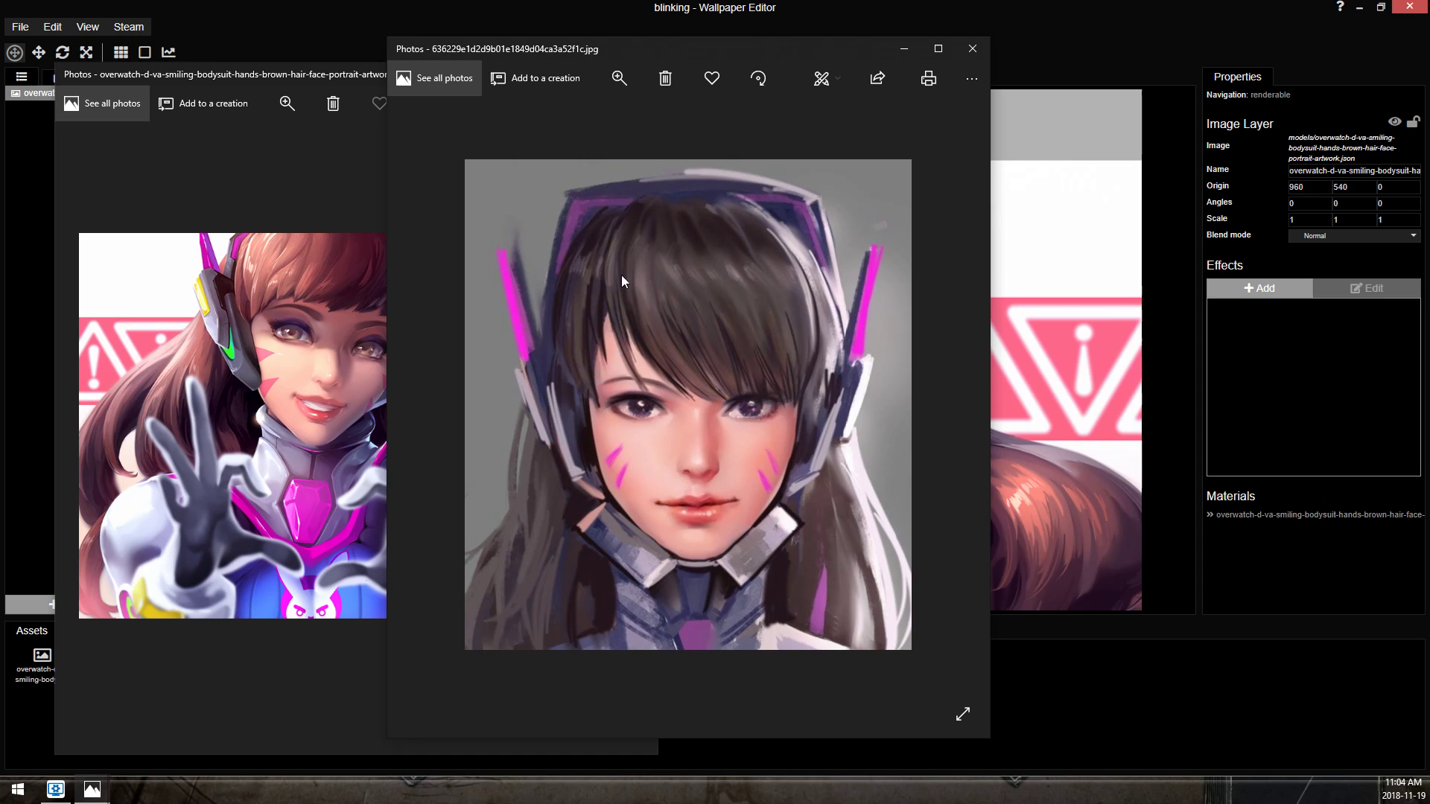
pyautogui.click(972, 48)
pyautogui.moveTo(355, 82); pyautogui.dragTo(685, 91)
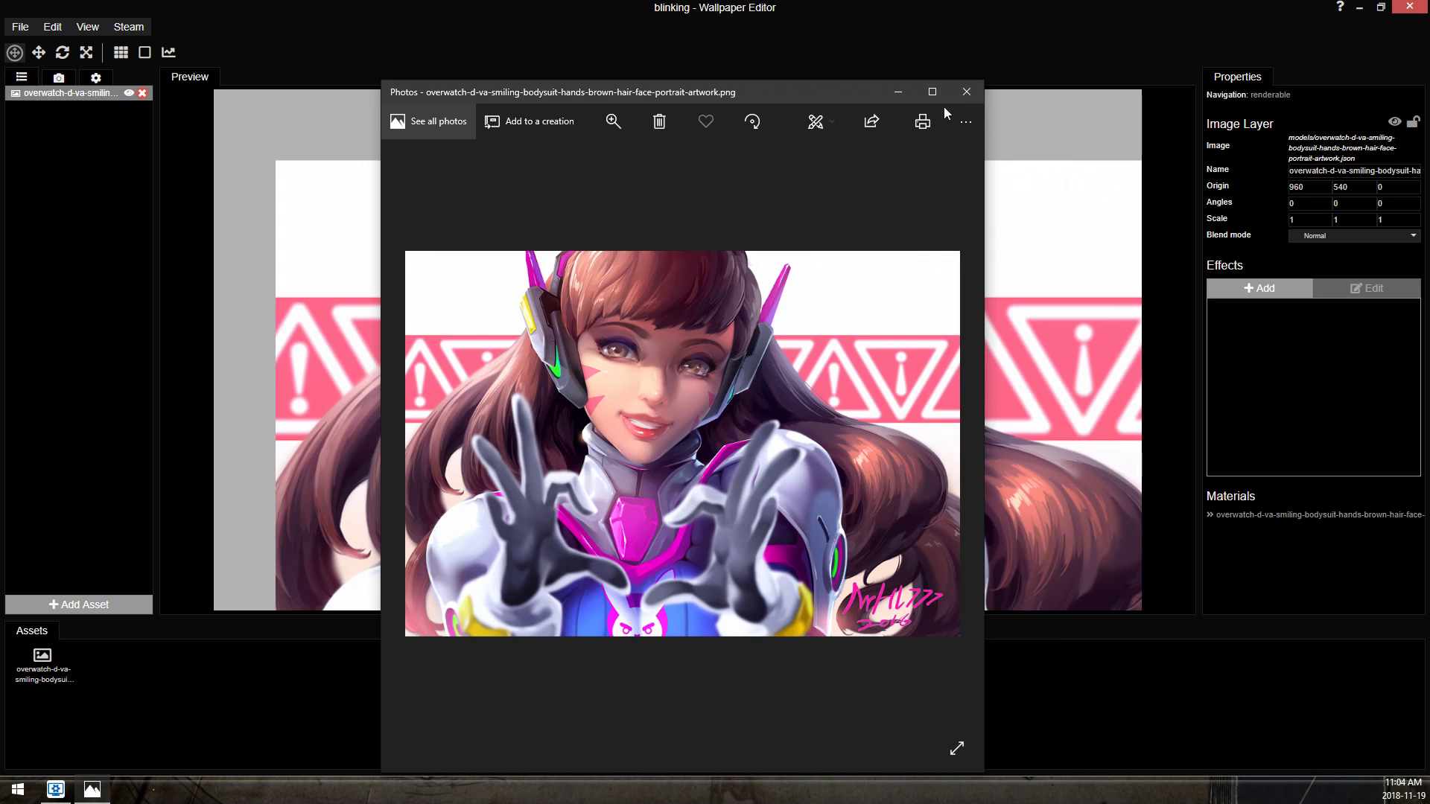
# Close the last Photos viewer and frame the D.Va image in the editor preview without transform handles.
pyautogui.click(966, 92)
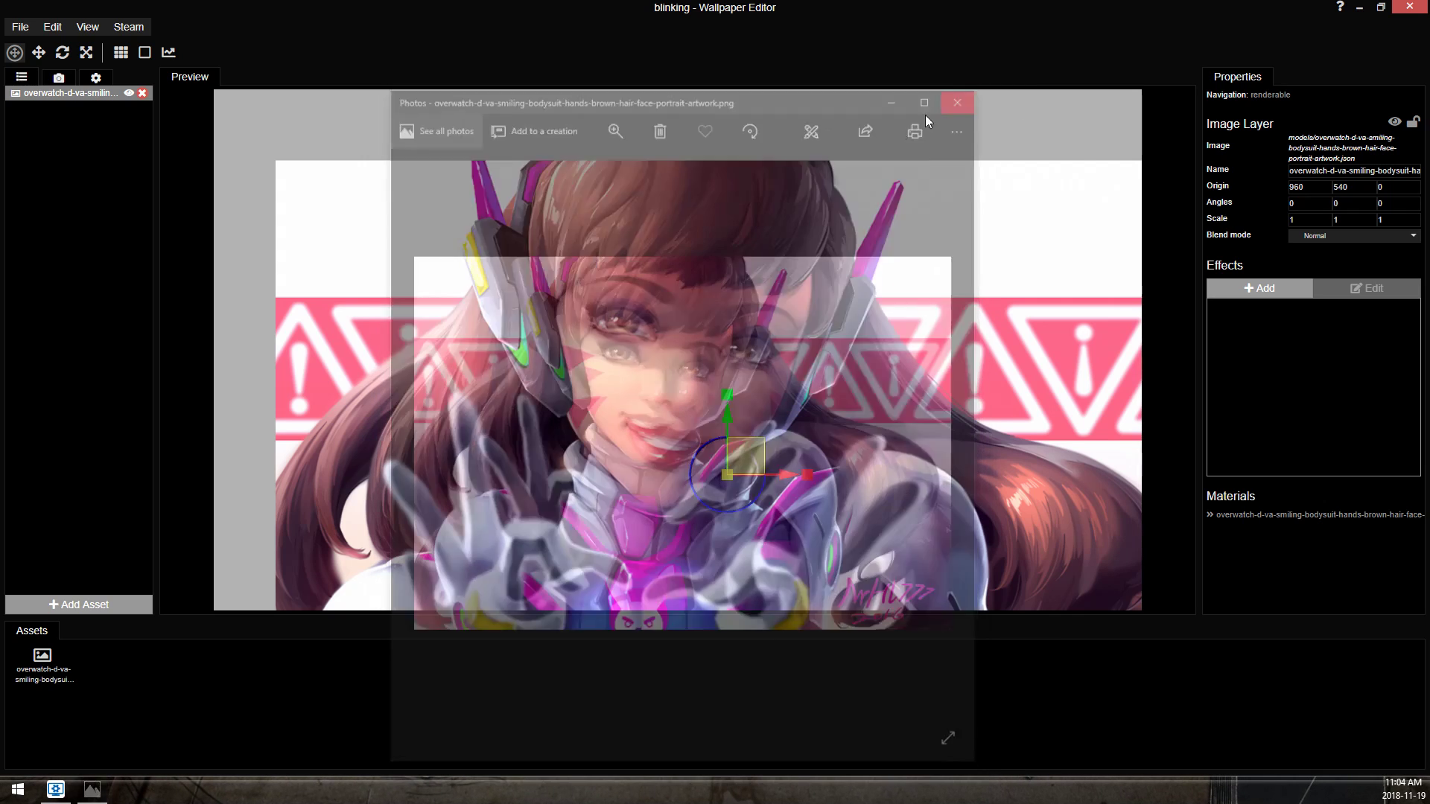
pyautogui.scroll(3, 695, 347)
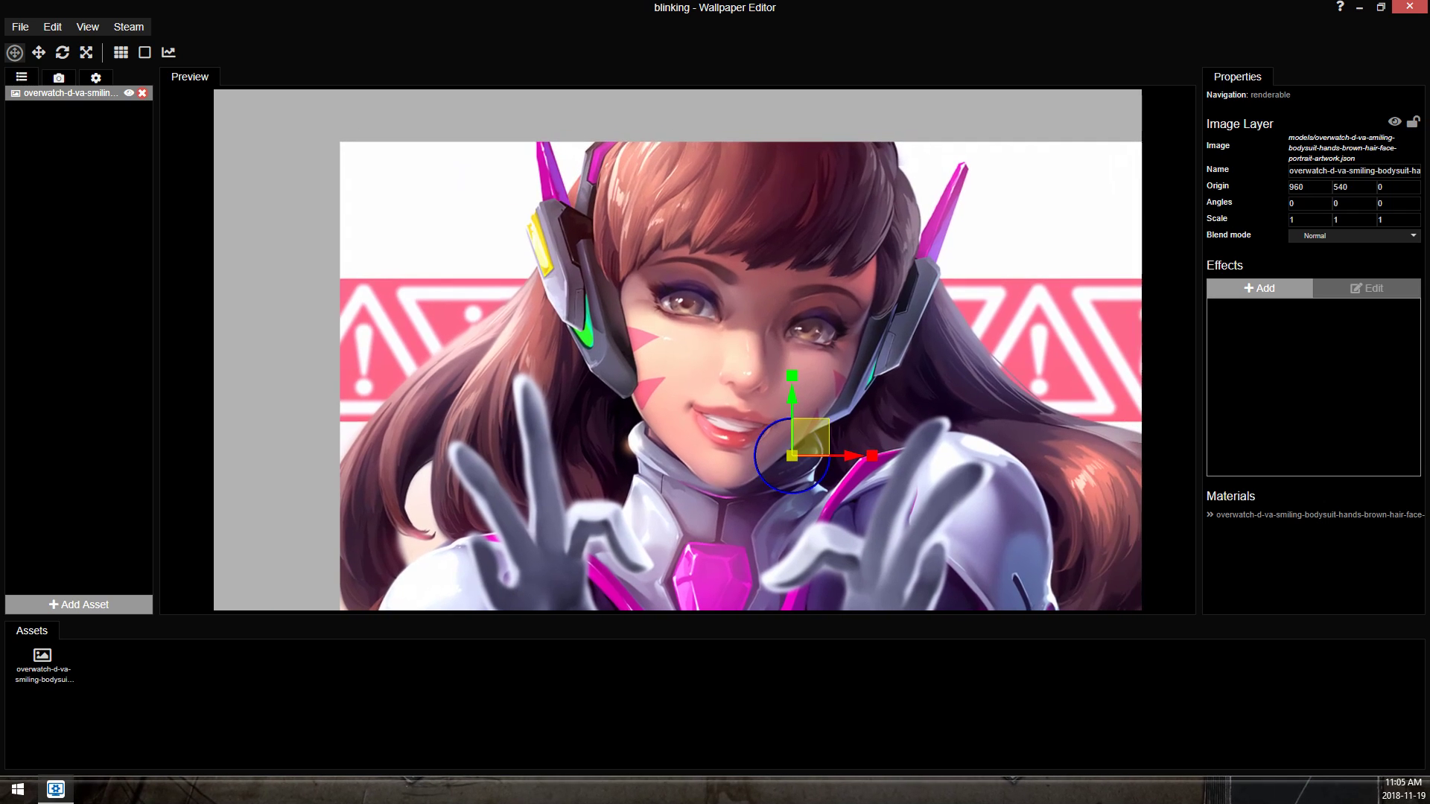
pyautogui.click(14, 52)
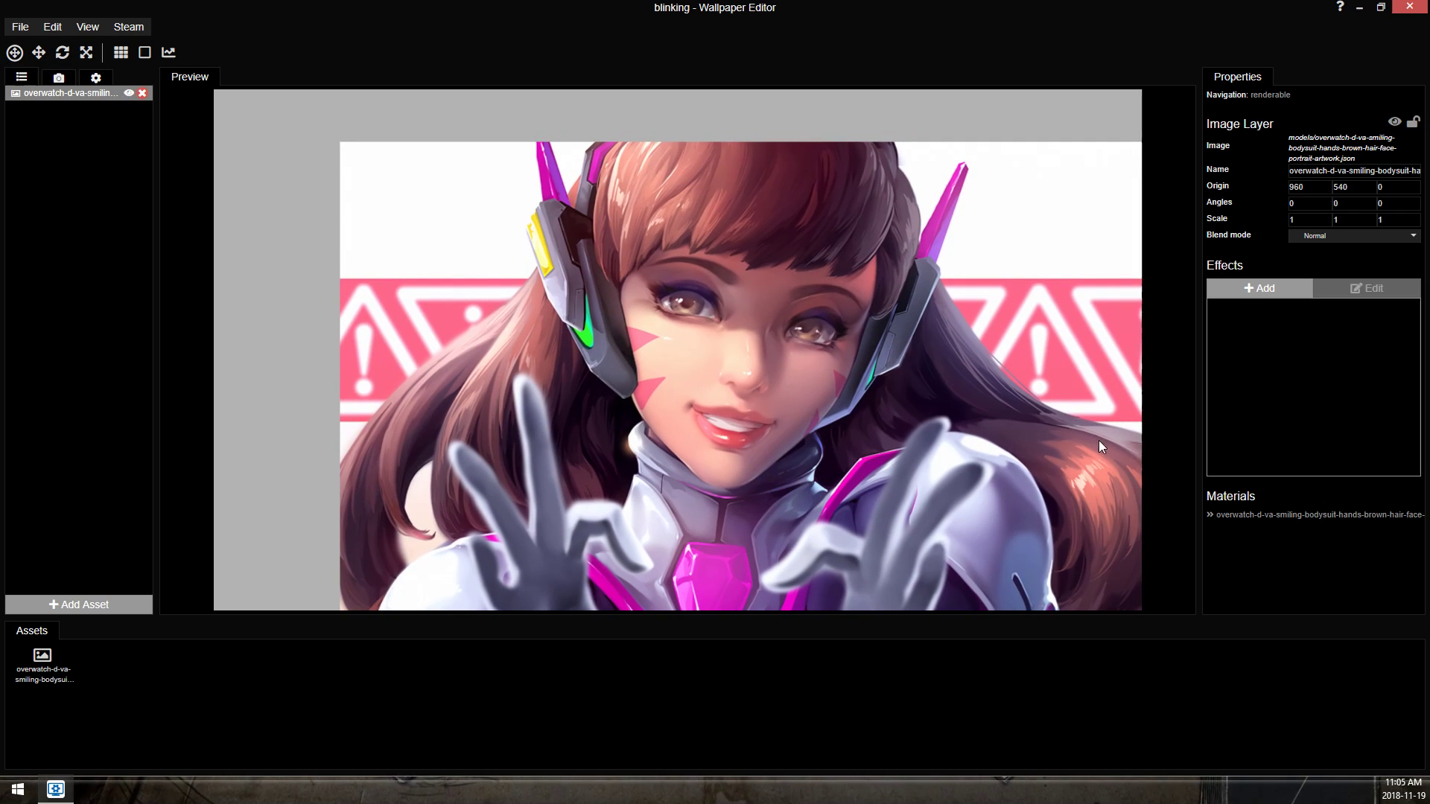
pyautogui.moveTo(1189, 418); pyautogui.dragTo(1070, 366)
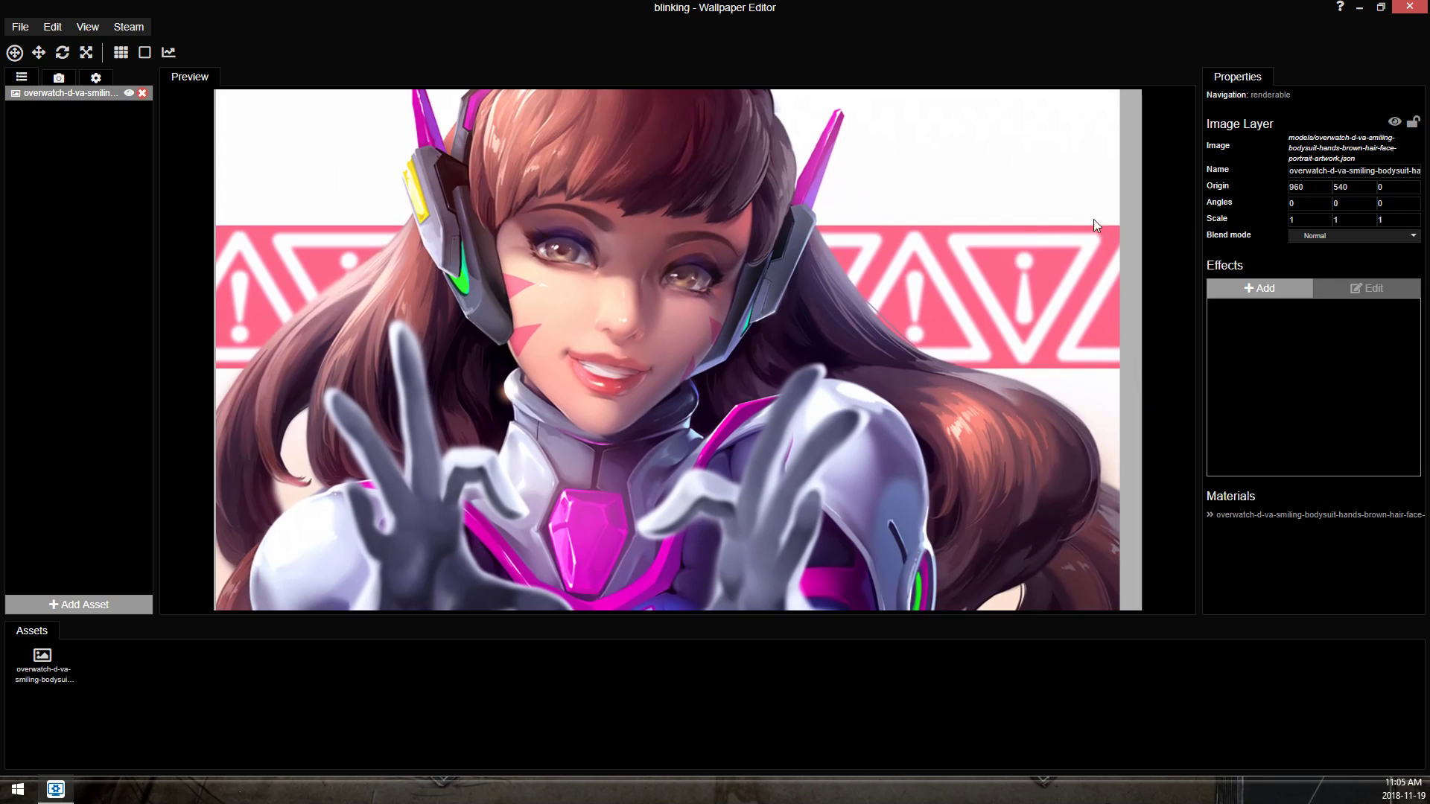
# Add the Shake effect from the Animate list to the image layer.
pyautogui.click(1259, 288)
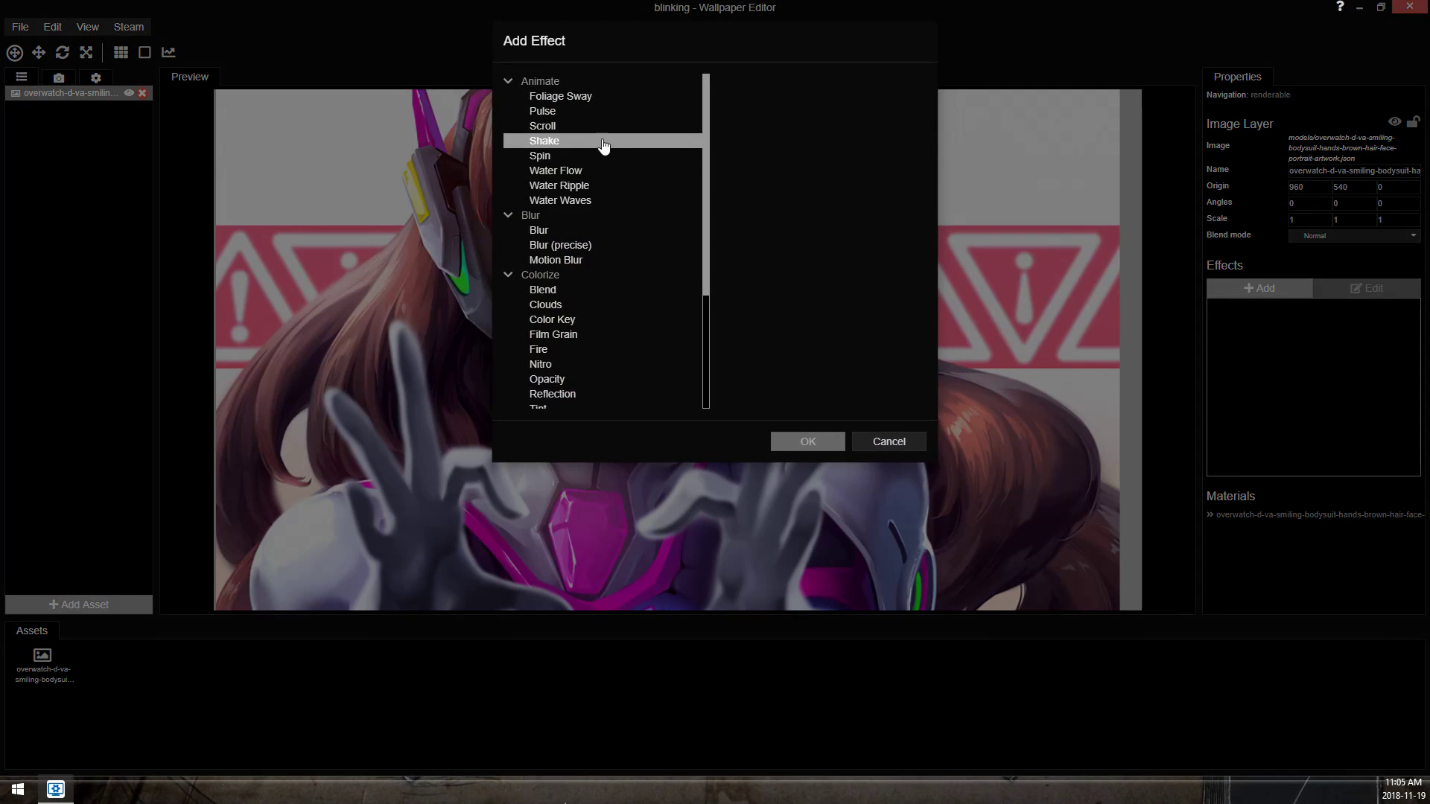
pyautogui.click(604, 141)
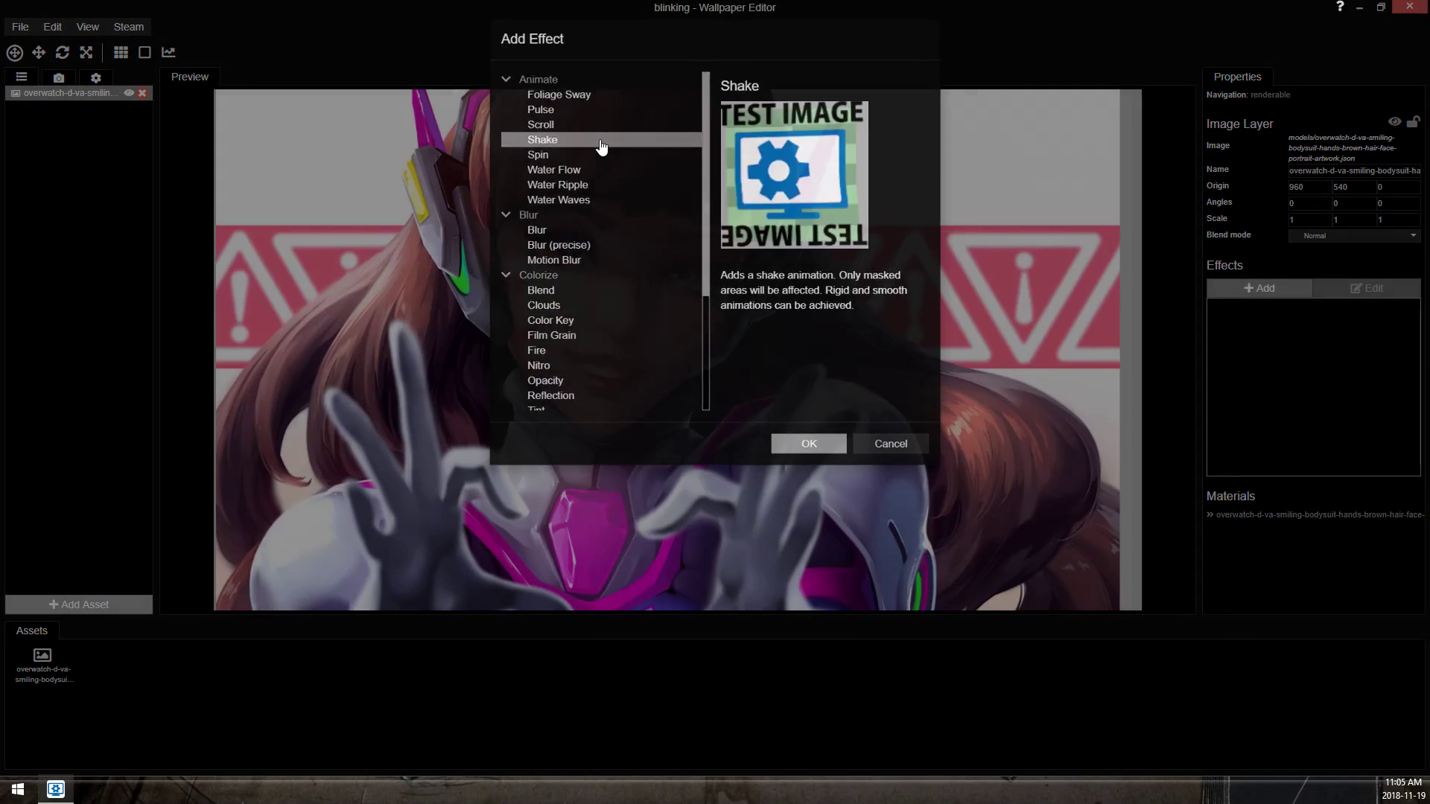
pyautogui.doubleClick(603, 141)
pyautogui.scroll(3, 655, 270)
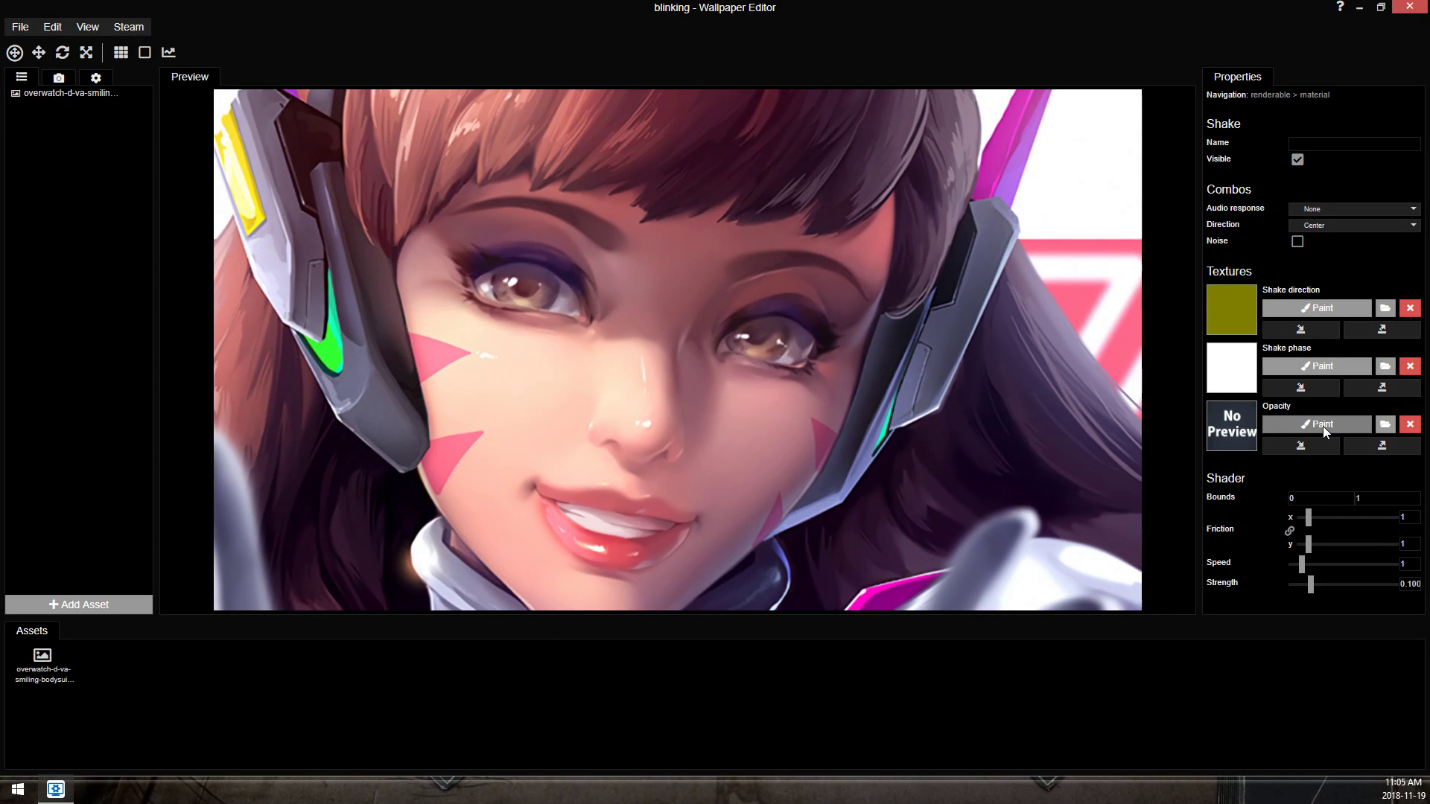
# Start painting the Shake opacity mask, clear it to black (value 0), and save.
pyautogui.click(1321, 426)
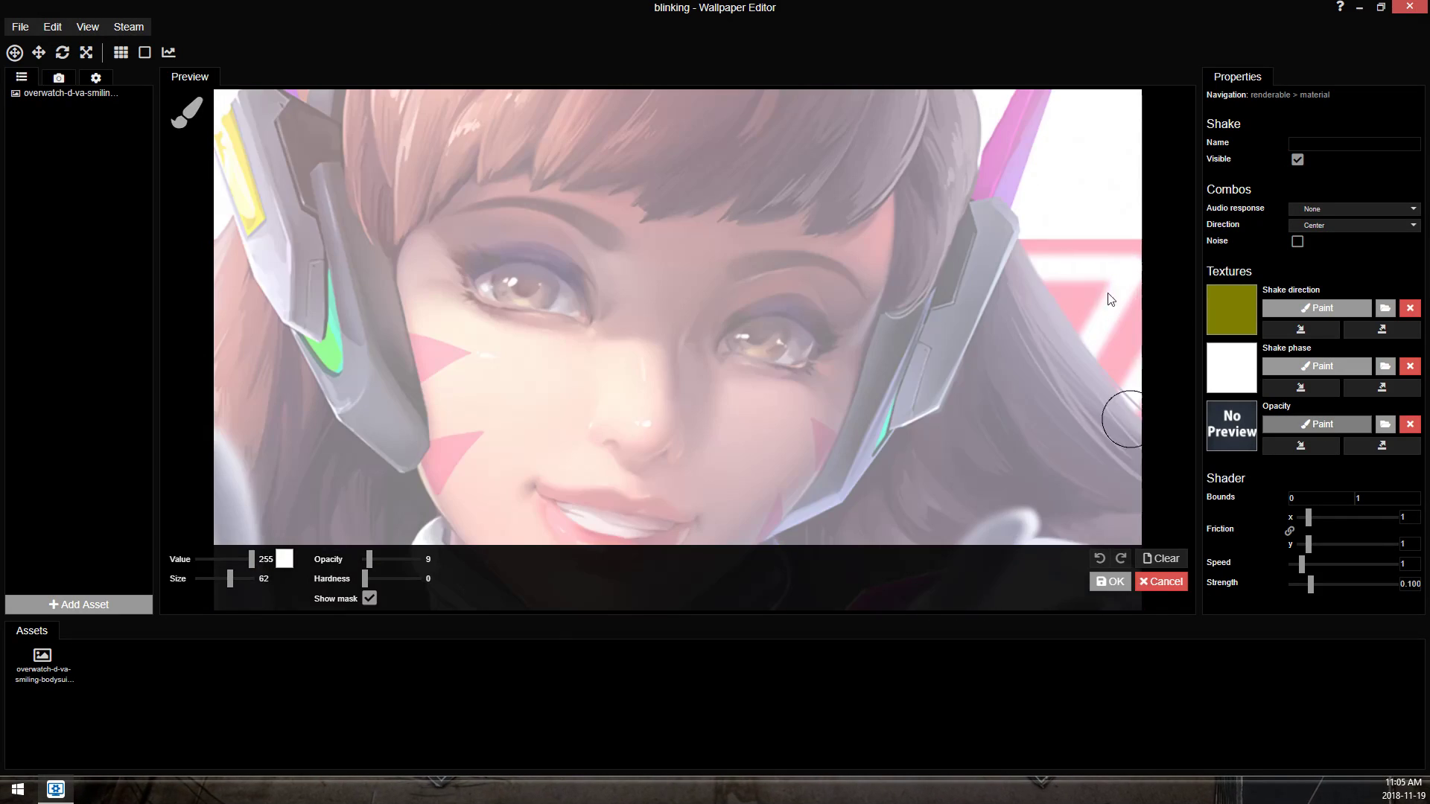
pyautogui.click(369, 600)
pyautogui.click(369, 599)
pyautogui.moveTo(251, 560); pyautogui.dragTo(149, 567)
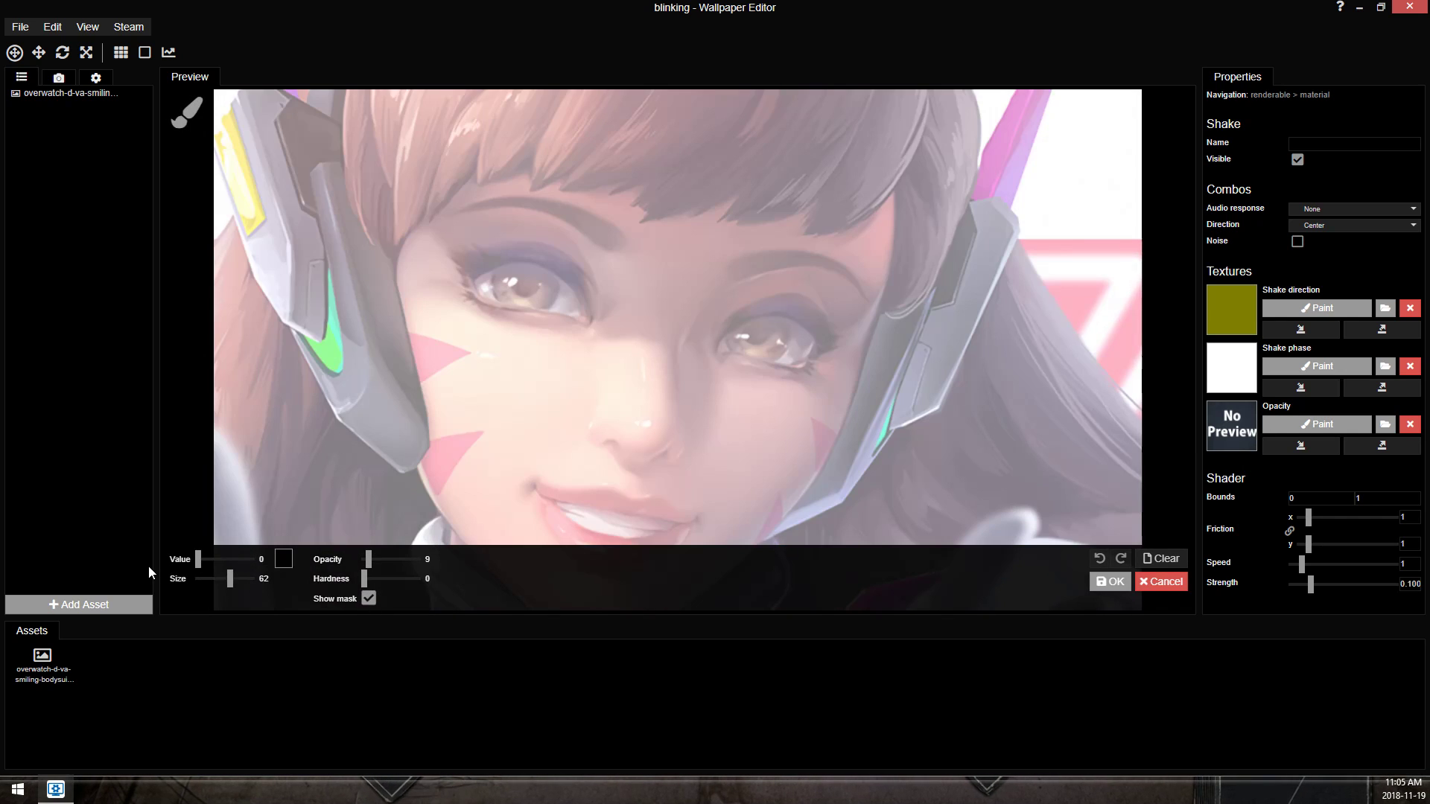
pyautogui.click(1161, 558)
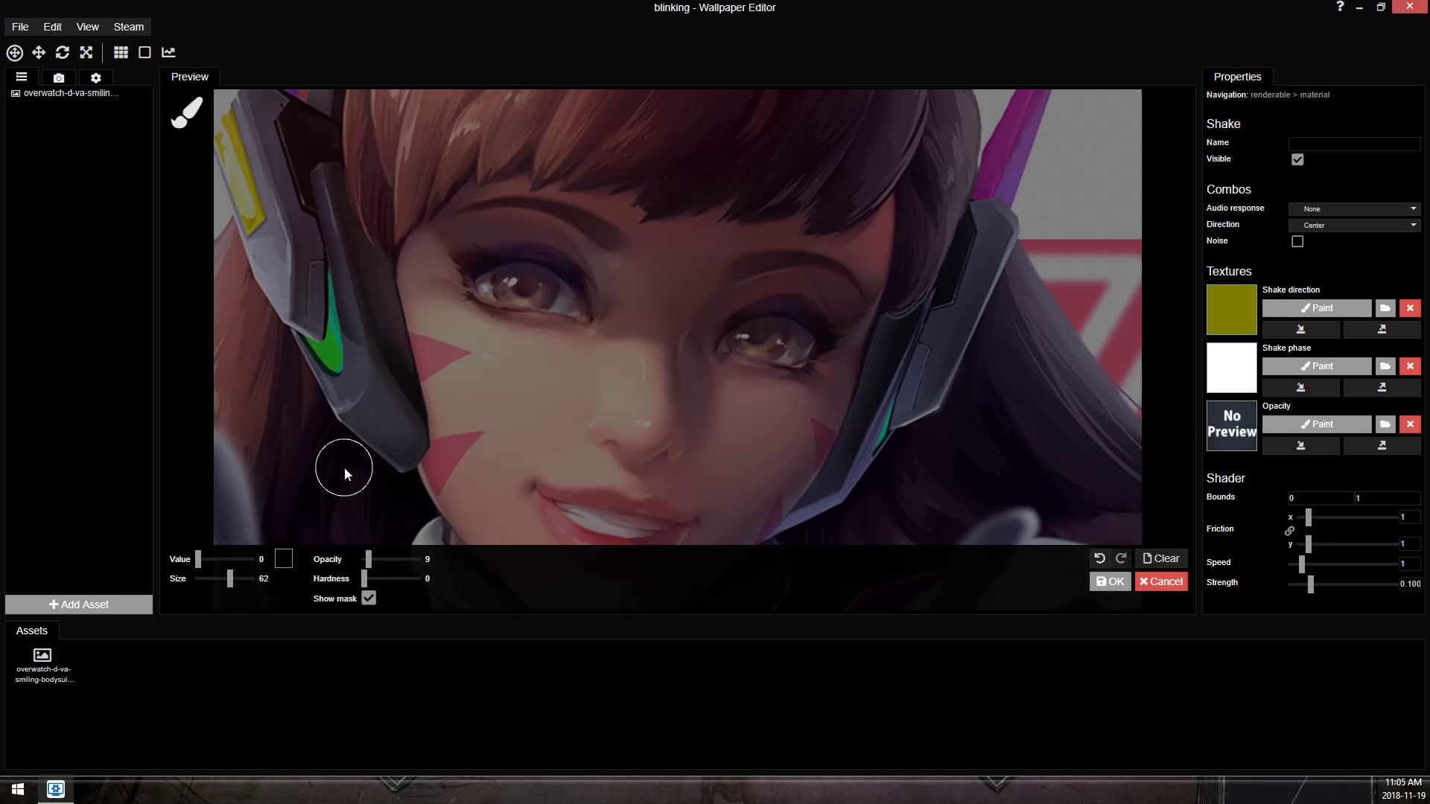
pyautogui.hotkey('ctrl', 's')
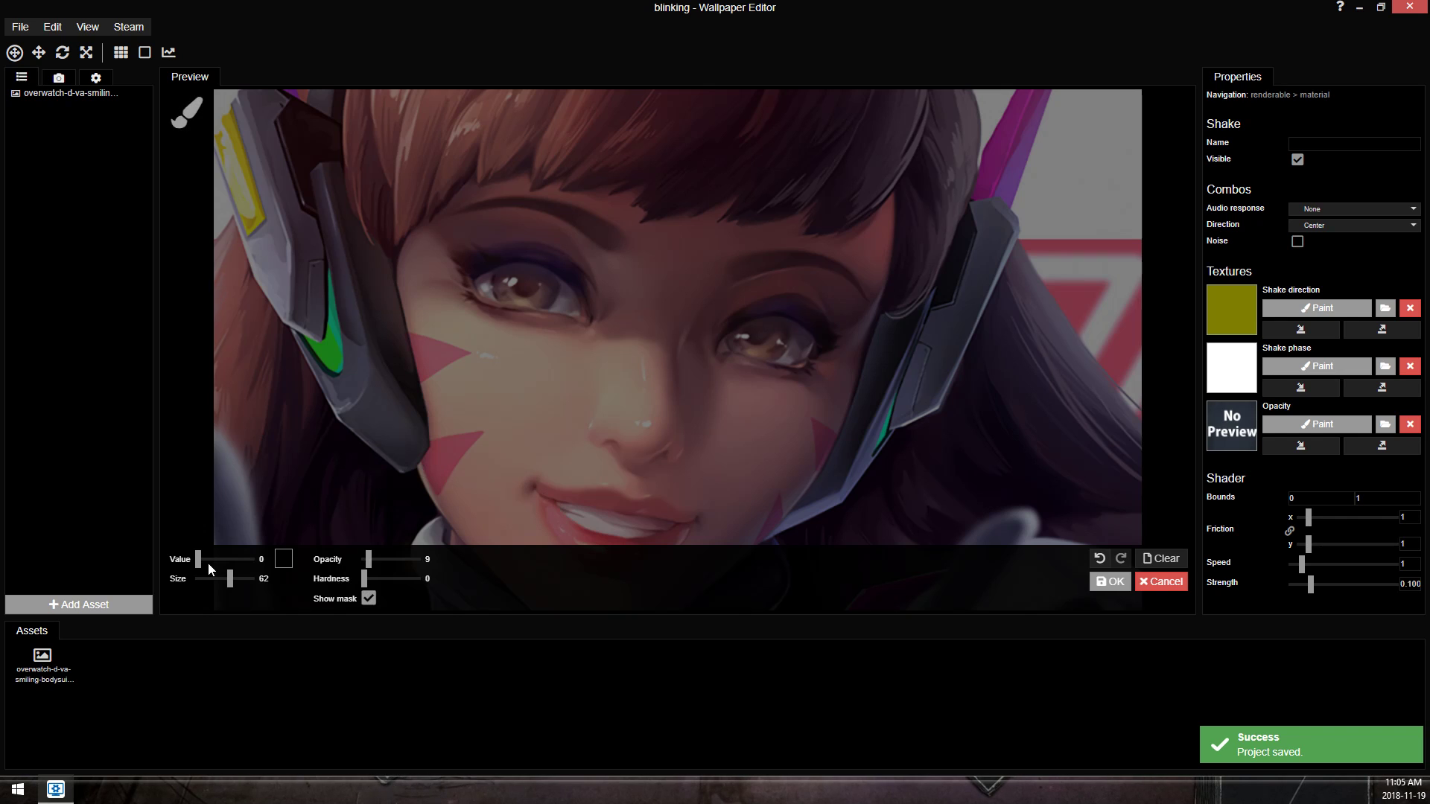
# With brush value 255, size 46, opacity 100, paint white over the left upper eyelid.
pyautogui.moveTo(200, 560); pyautogui.dragTo(253, 560)
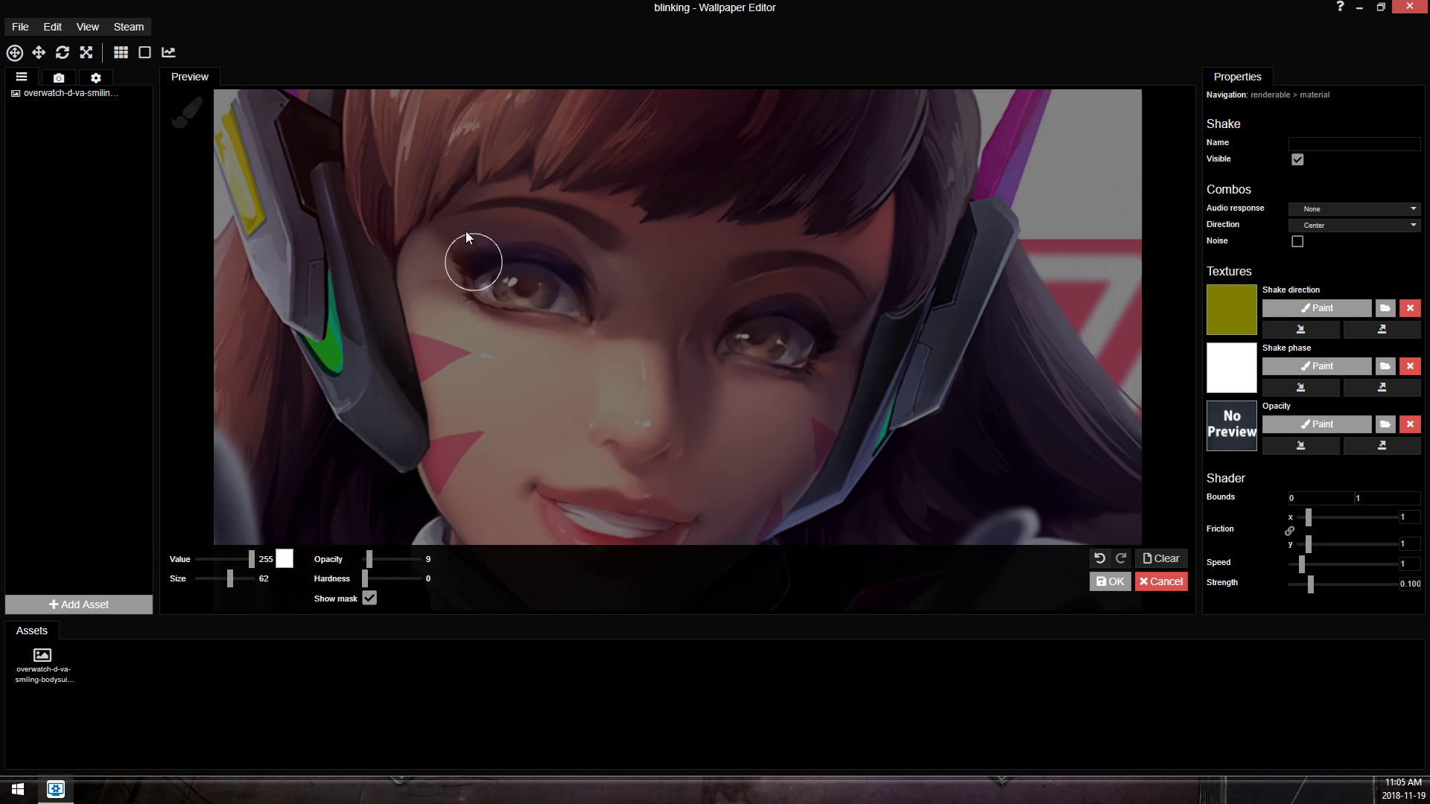
pyautogui.scroll(4, 469, 246)
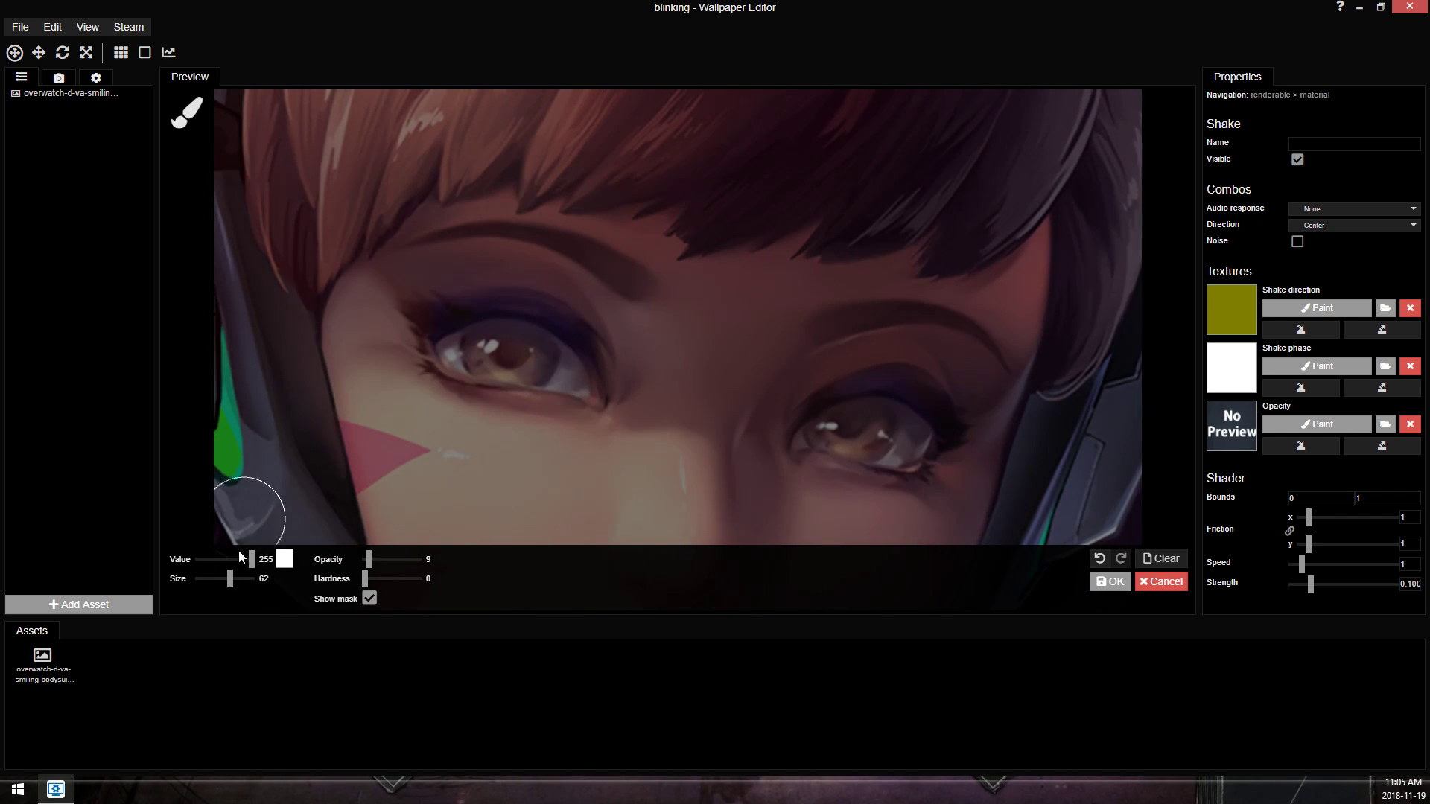
pyautogui.moveTo(231, 580); pyautogui.dragTo(228, 584)
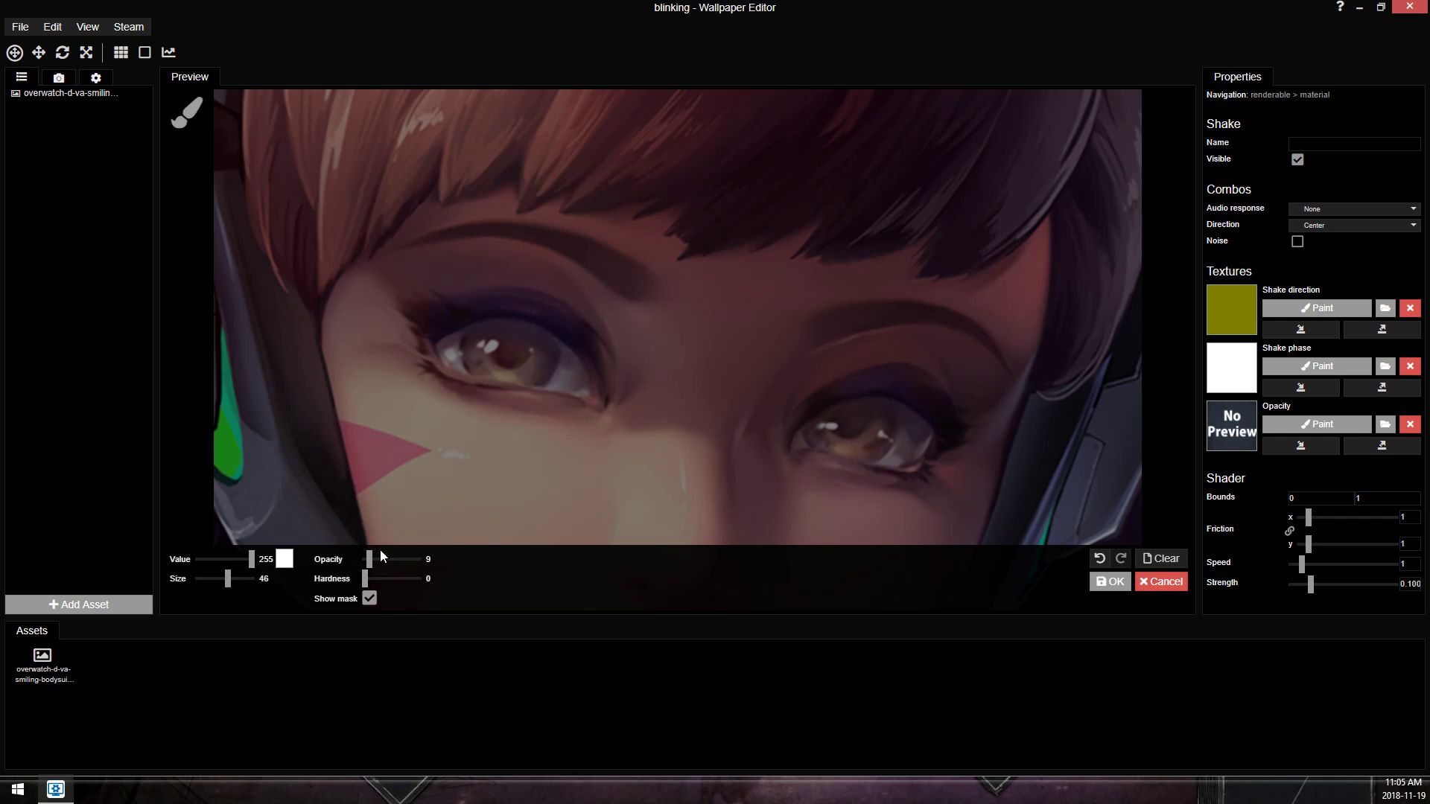
pyautogui.moveTo(370, 558)
pyautogui.mouseDown()
pyautogui.moveTo(418, 560)
pyautogui.moveTo(440, 580)
pyautogui.mouseUp()
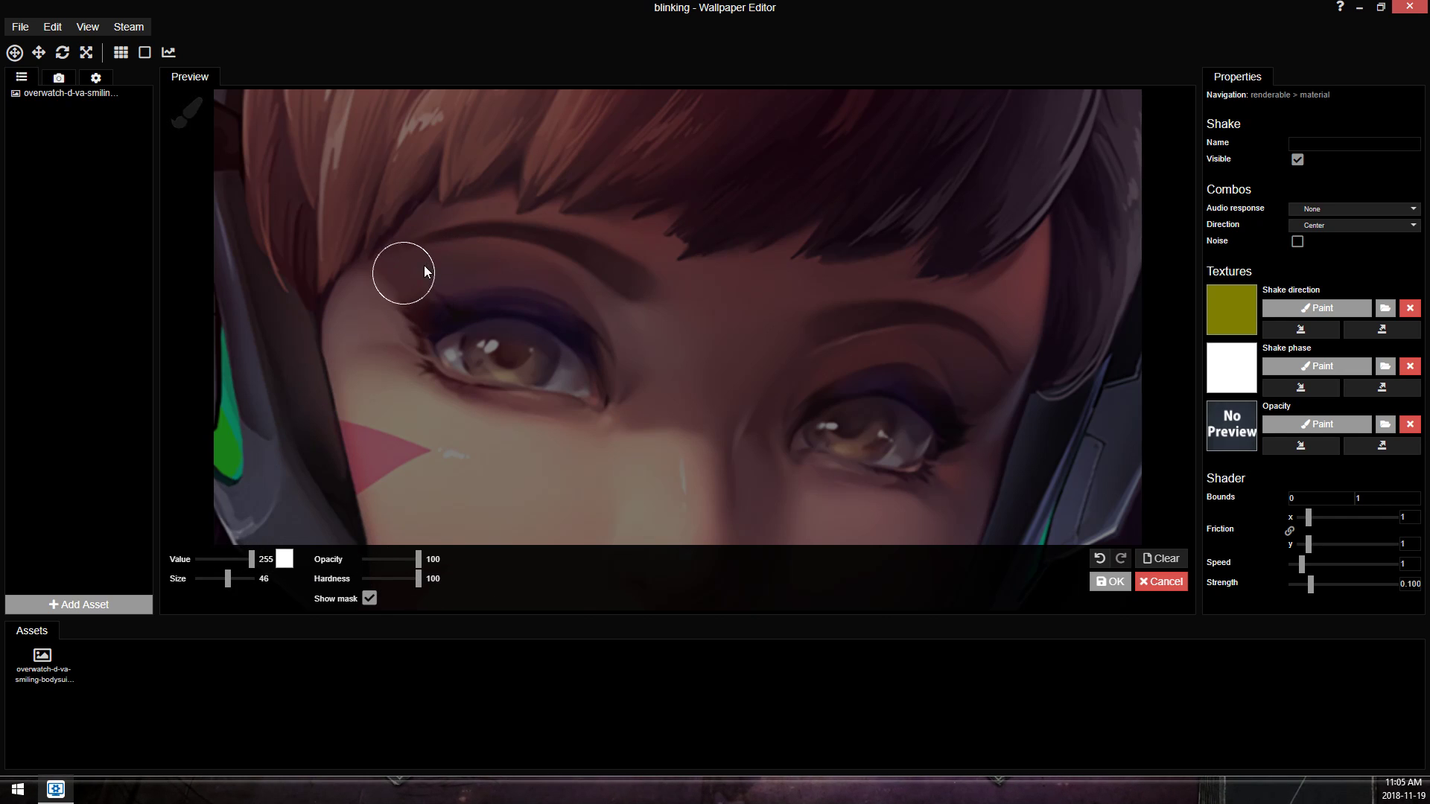
pyautogui.moveTo(412, 290)
pyautogui.mouseDown()
pyautogui.moveTo(525, 280)
pyautogui.moveTo(632, 347)
pyautogui.moveTo(552, 281)
pyautogui.moveTo(462, 255)
pyautogui.moveTo(416, 286)
pyautogui.moveTo(456, 278)
pyautogui.moveTo(405, 297)
pyautogui.moveTo(501, 275)
pyautogui.moveTo(409, 313)
pyautogui.moveTo(502, 281)
pyautogui.moveTo(613, 332)
pyautogui.moveTo(576, 346)
pyautogui.mouseUp()
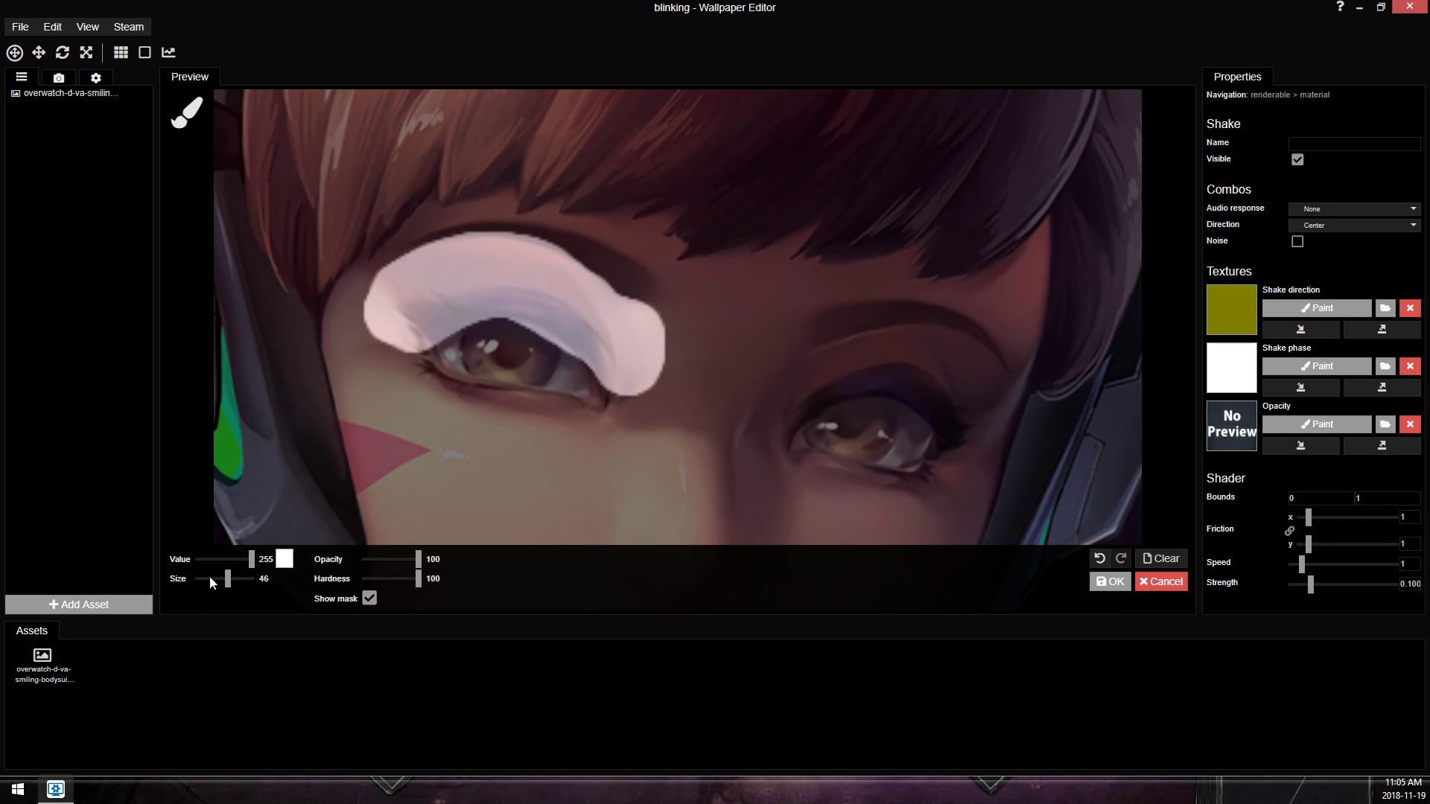
# Erase excess mask around the left eye, paint the right upper eyelid, and apply the mask.
pyautogui.moveTo(251, 560); pyautogui.dragTo(128, 575)
pyautogui.moveTo(447, 375)
pyautogui.mouseDown()
pyautogui.moveTo(486, 341)
pyautogui.moveTo(569, 377)
pyautogui.moveTo(583, 402)
pyautogui.mouseUp()
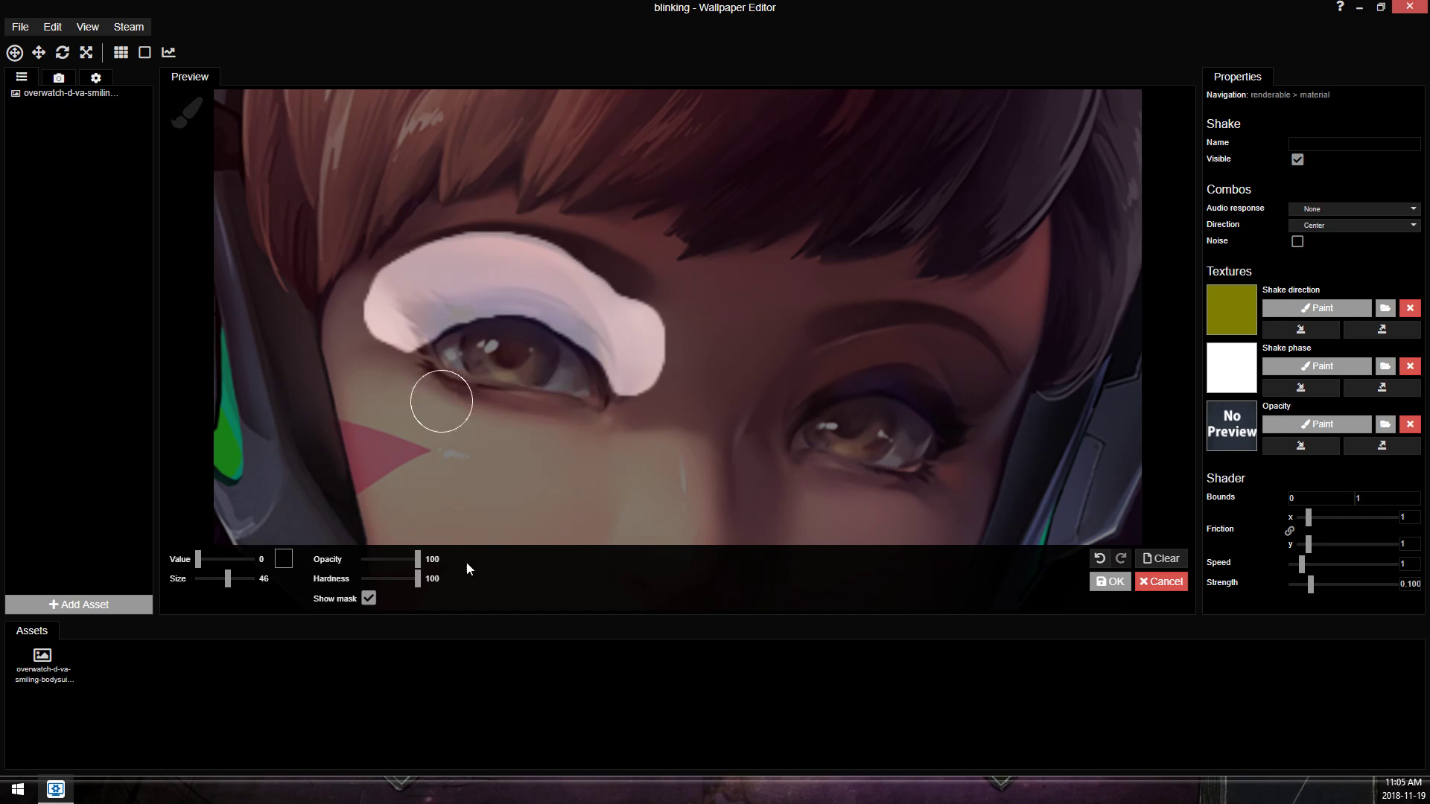
pyautogui.moveTo(198, 559); pyautogui.dragTo(252, 559)
pyautogui.moveTo(791, 391)
pyautogui.mouseDown()
pyautogui.moveTo(881, 360)
pyautogui.moveTo(964, 415)
pyautogui.moveTo(977, 390)
pyautogui.moveTo(941, 361)
pyautogui.moveTo(894, 360)
pyautogui.mouseUp()
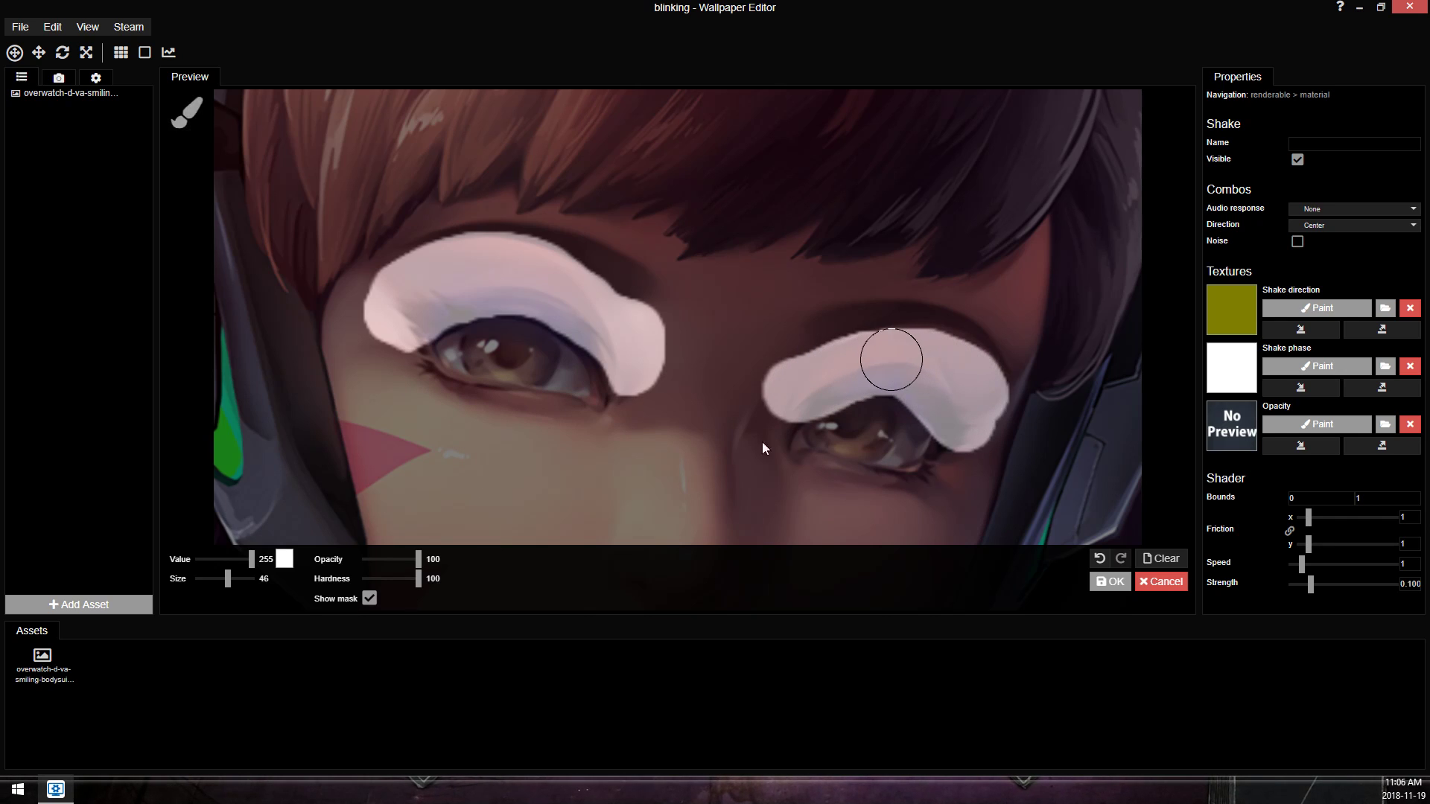
pyautogui.moveTo(252, 559); pyautogui.dragTo(198, 560)
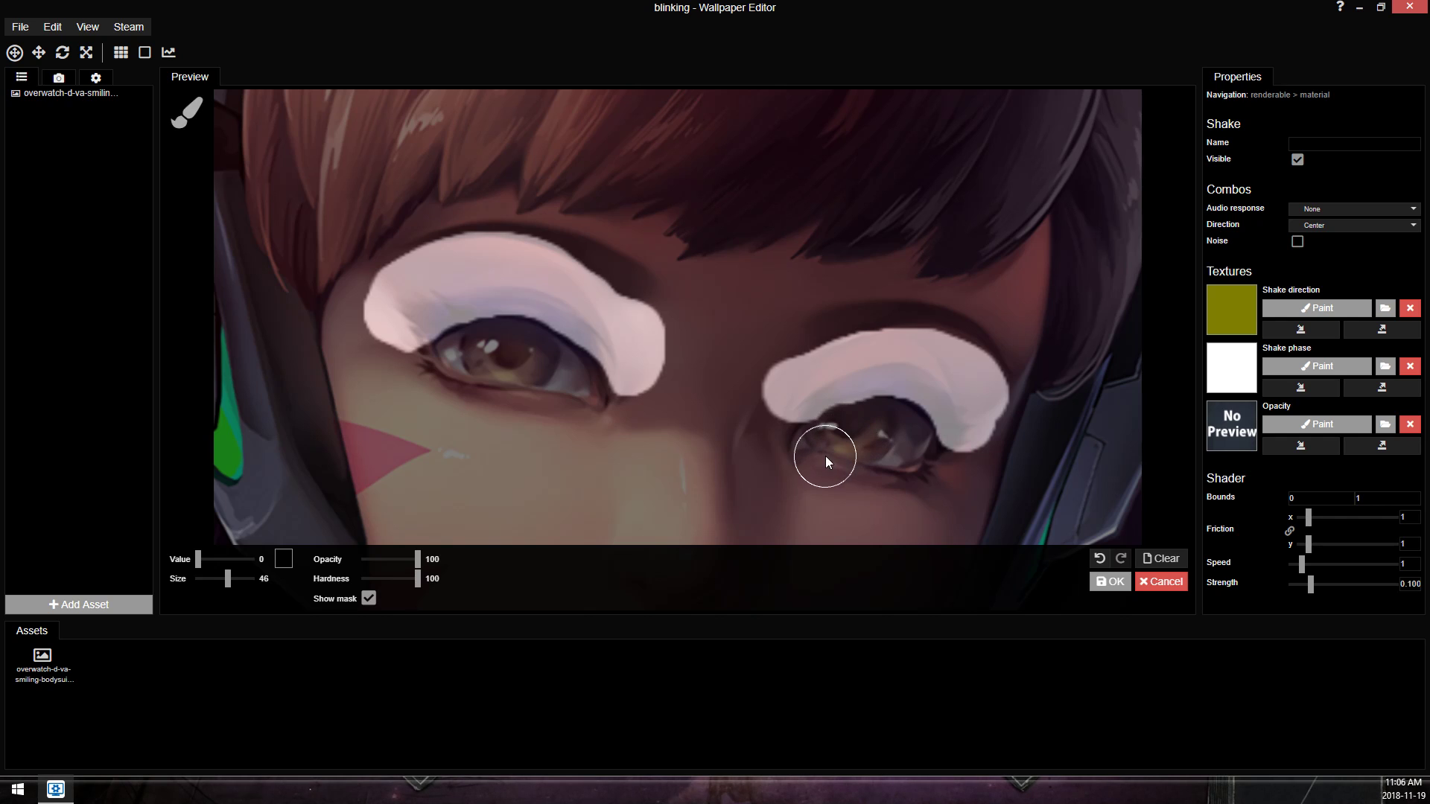
pyautogui.click(1109, 582)
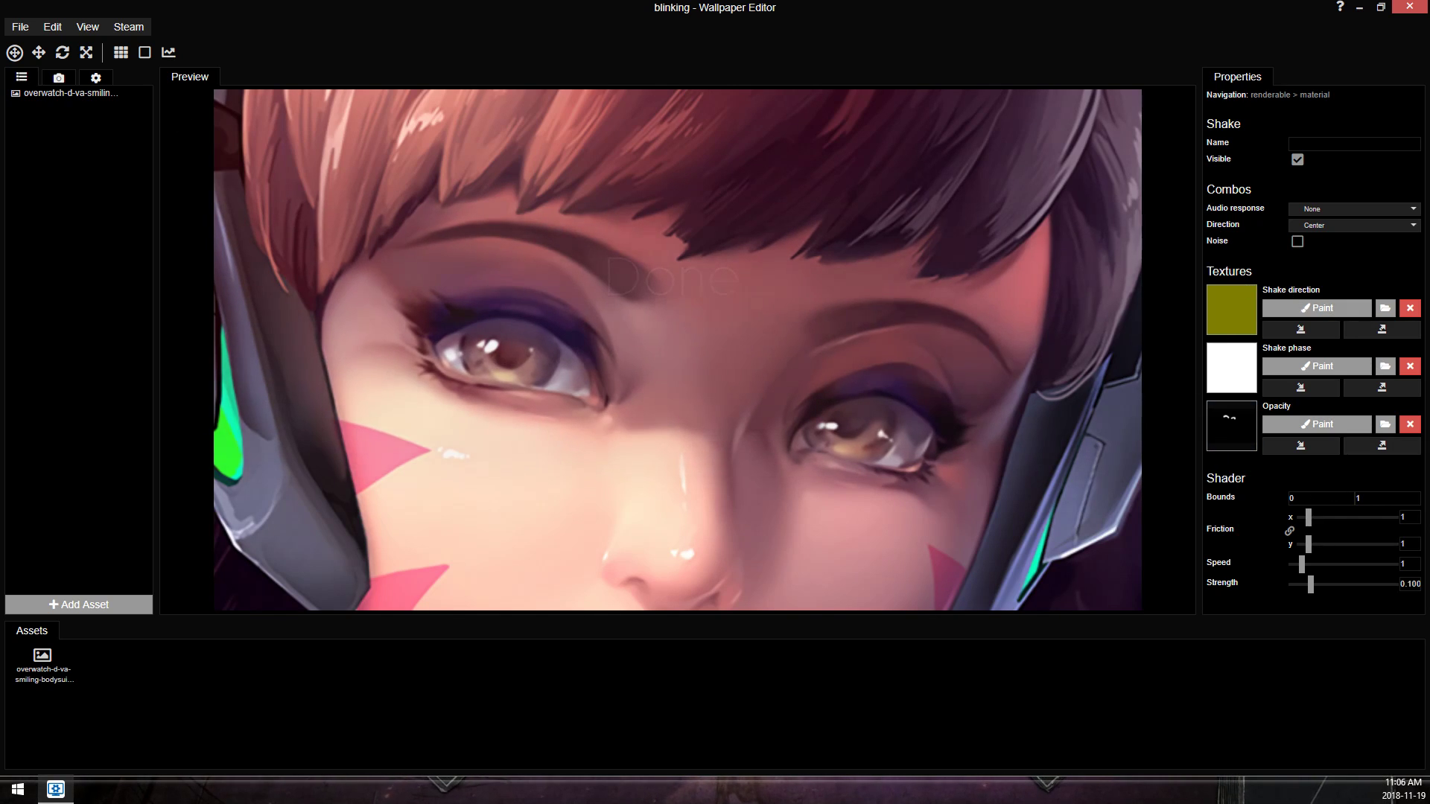
# Set Shake direction to Left with bounds -1 and 0, then save the project.
pyautogui.click(1308, 225)
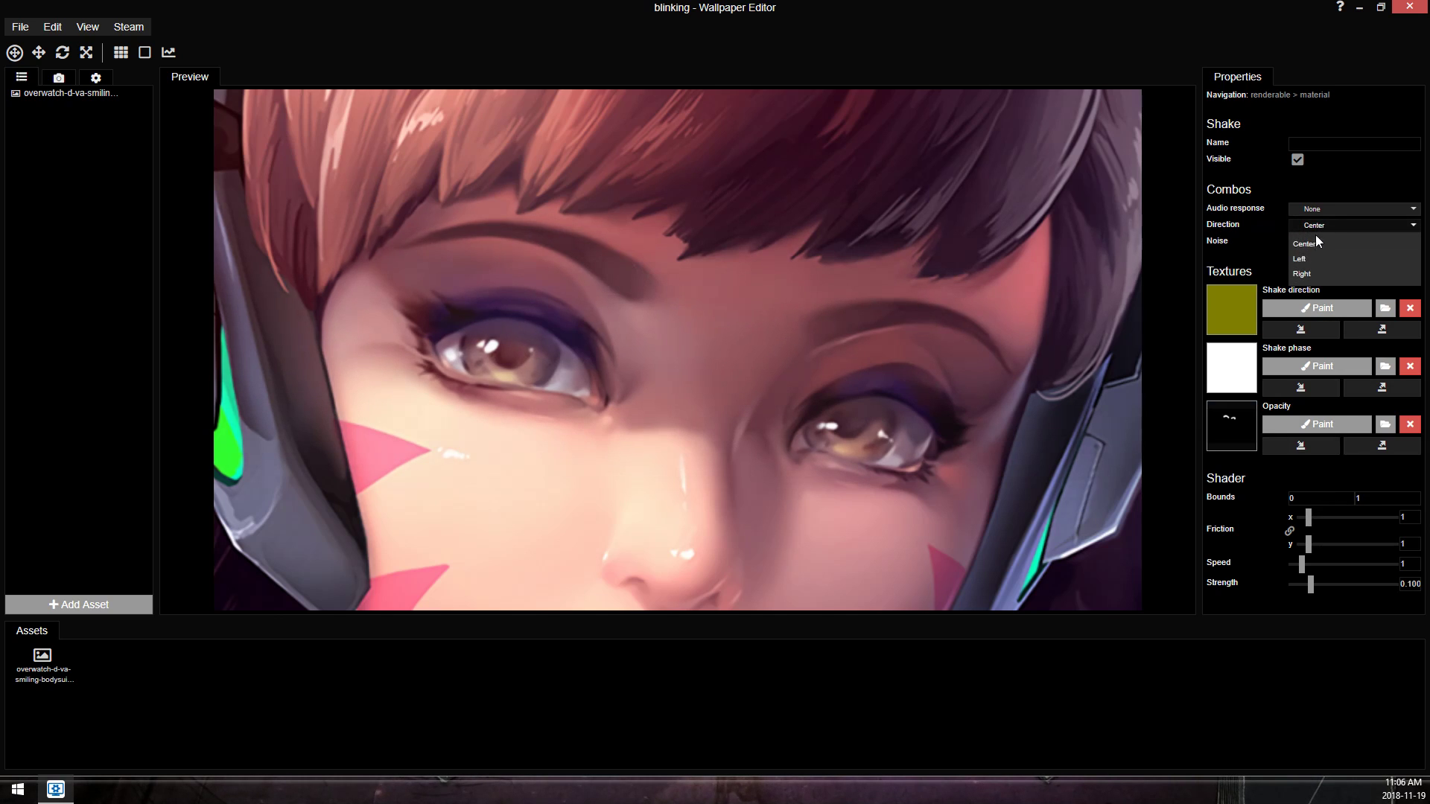
pyautogui.click(1306, 259)
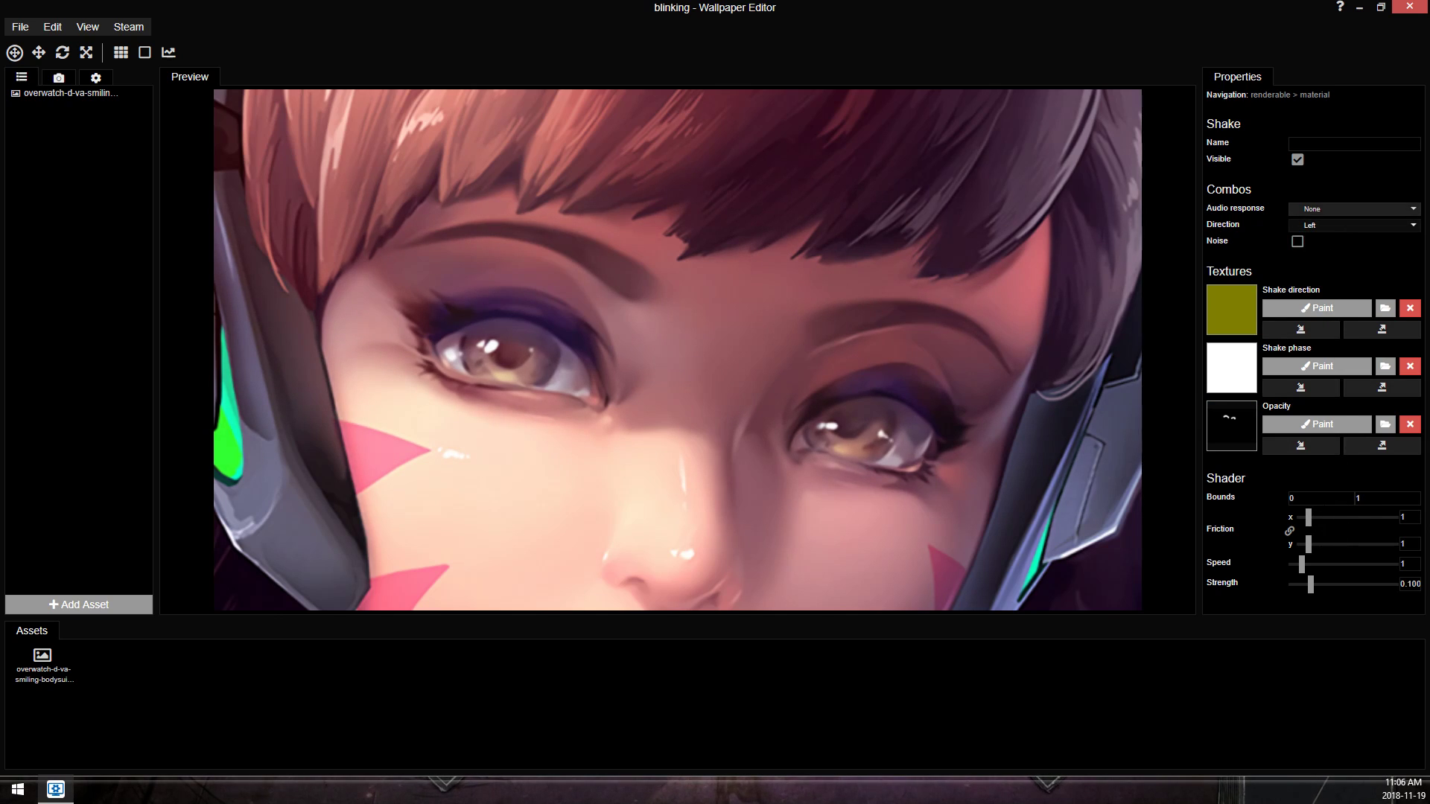
pyautogui.press('Tab')
pyautogui.write('-1')
pyautogui.press('Tab')
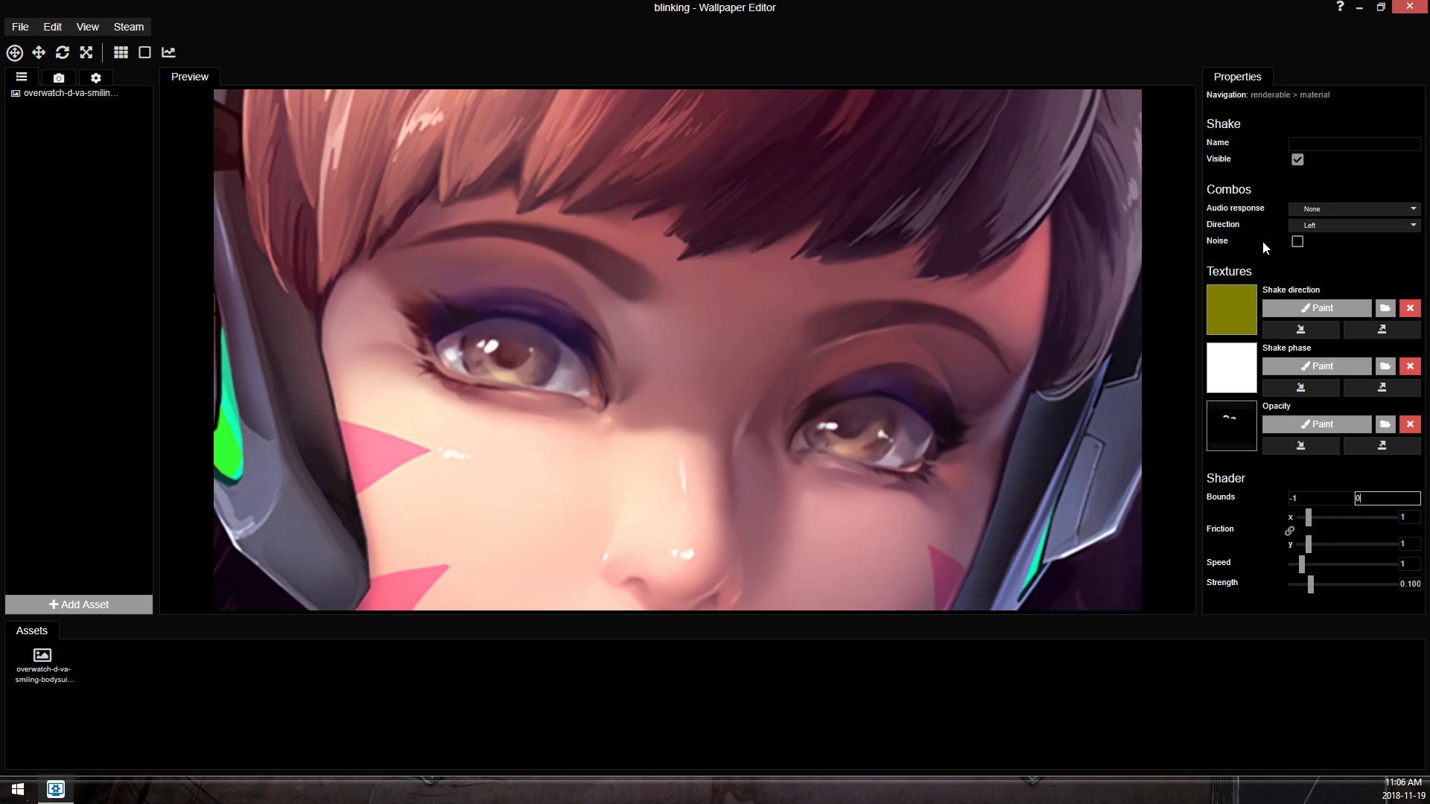
pyautogui.hotkey('ctrl', 's')
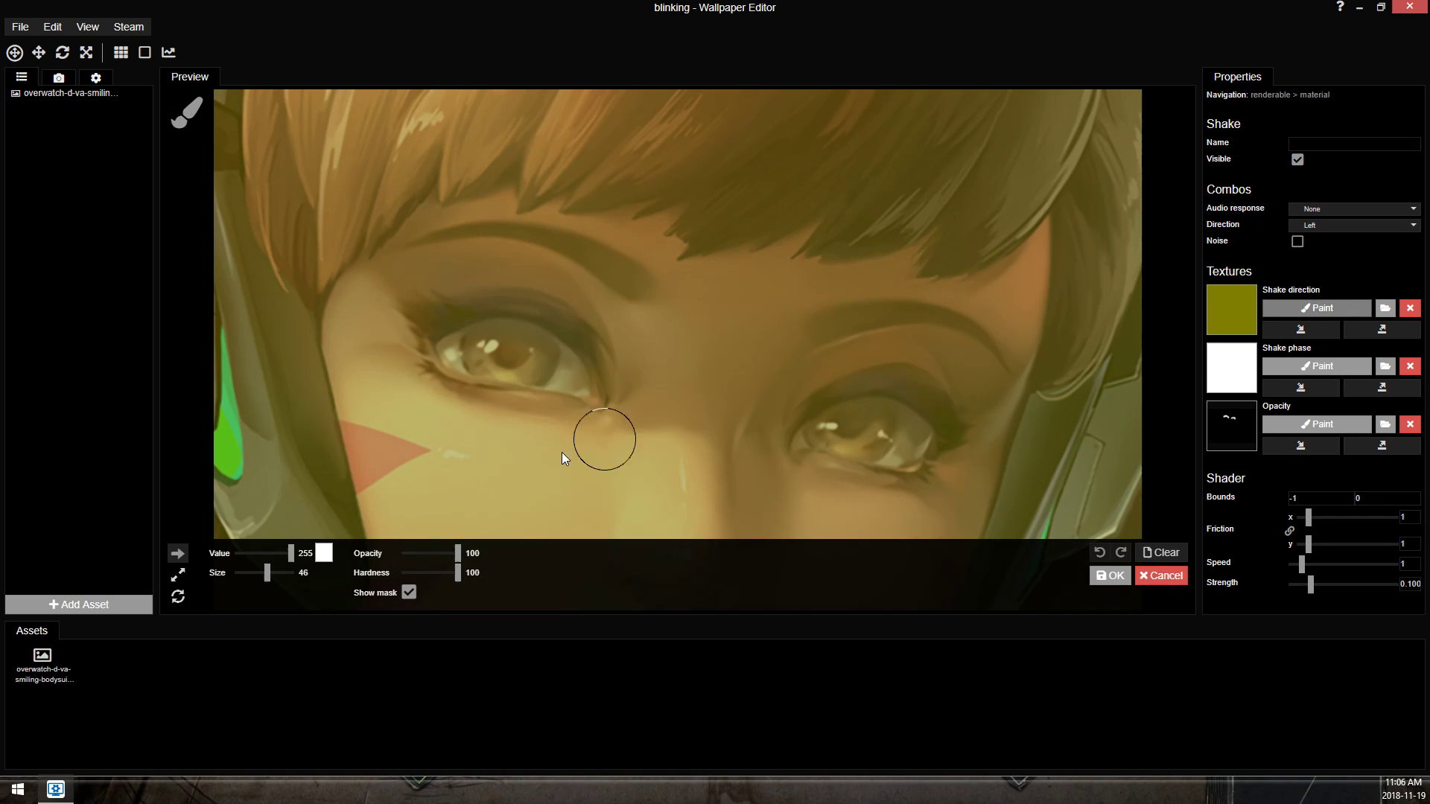
# Paint red discs over both eyes on the Shake direction mask with a size-287 brush and apply.
pyautogui.moveTo(267, 572); pyautogui.dragTo(283, 572)
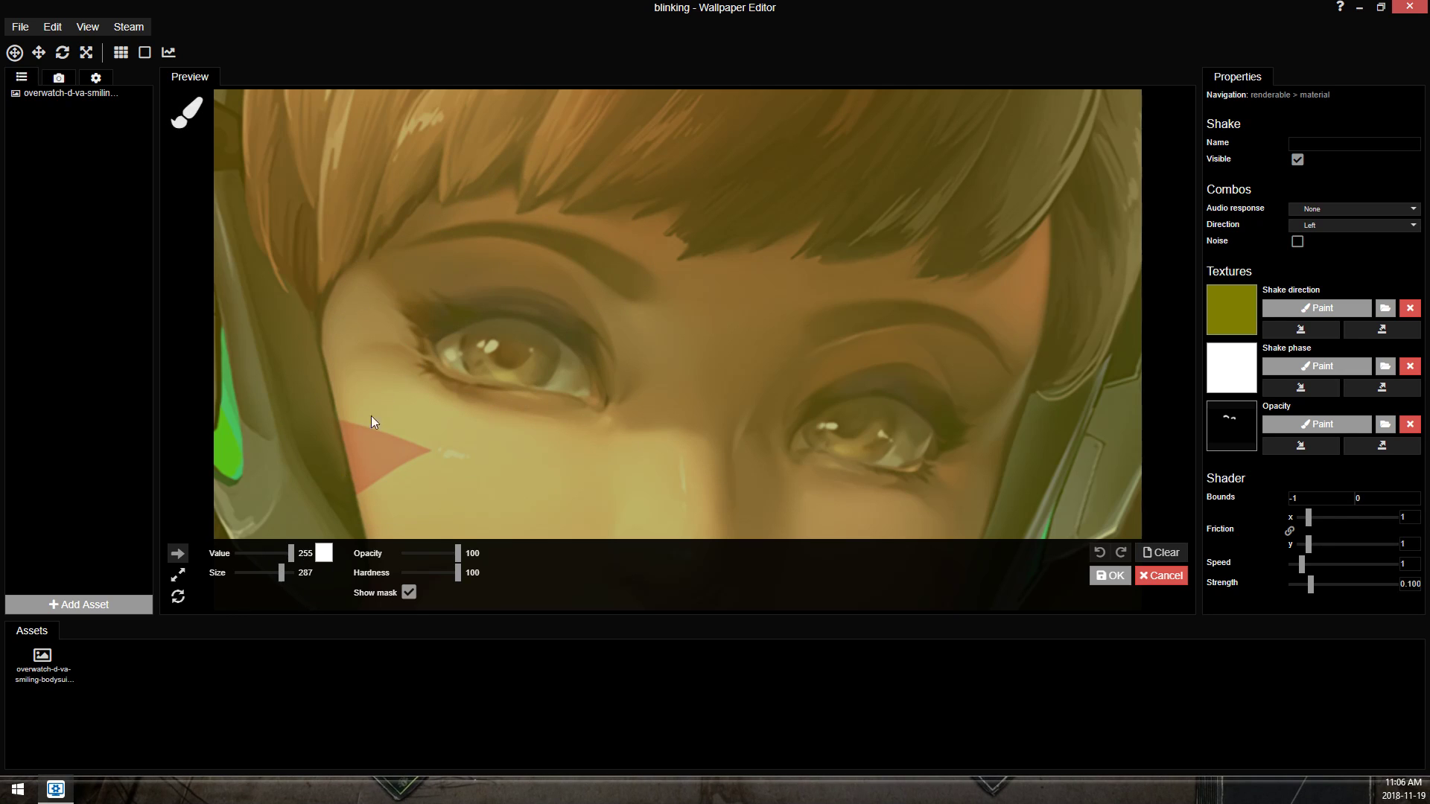
pyautogui.click(556, 269)
pyautogui.hotkey('ctrl', 's')
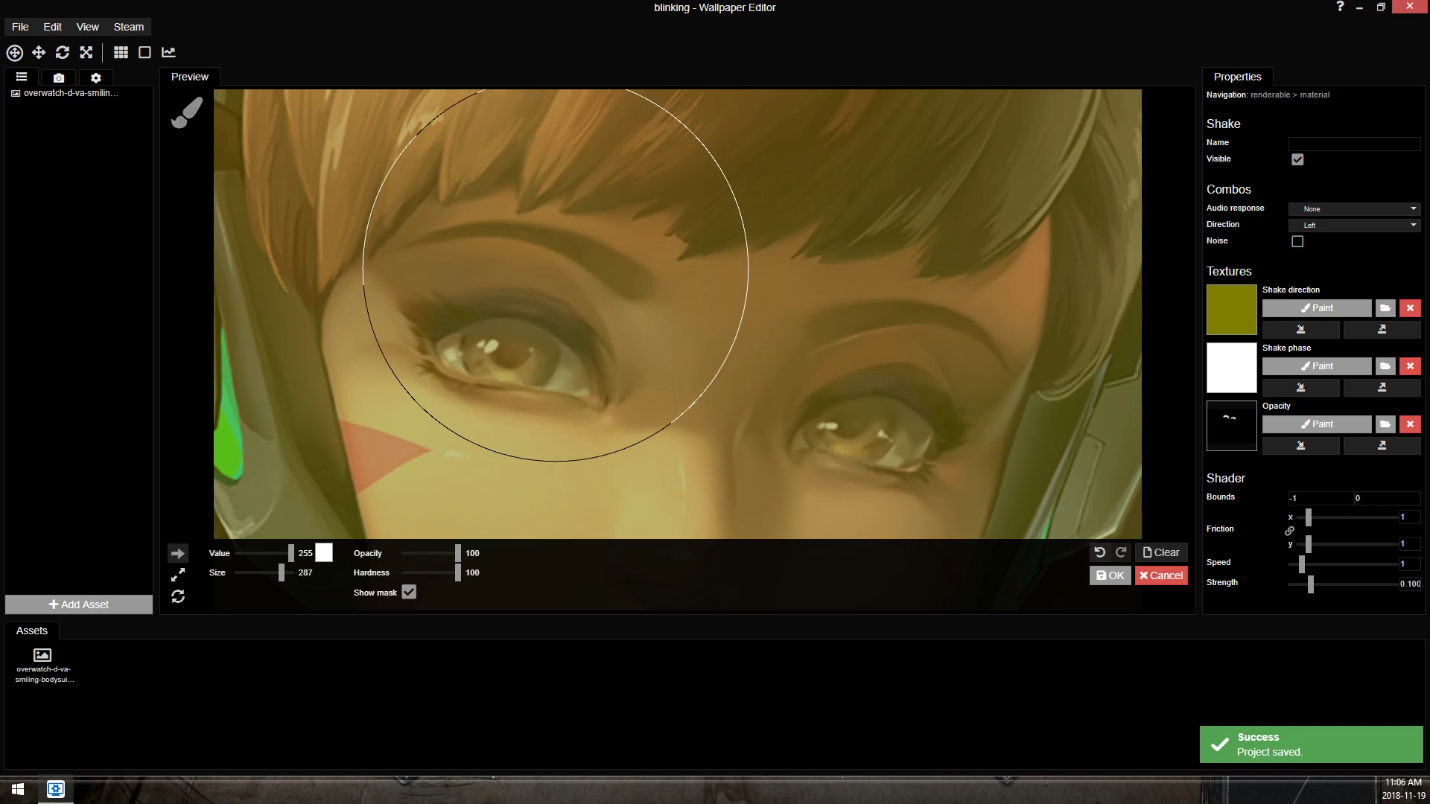
pyautogui.moveTo(556, 273)
pyautogui.mouseDown()
pyautogui.moveTo(536, 338)
pyautogui.moveTo(560, 261)
pyautogui.mouseUp()
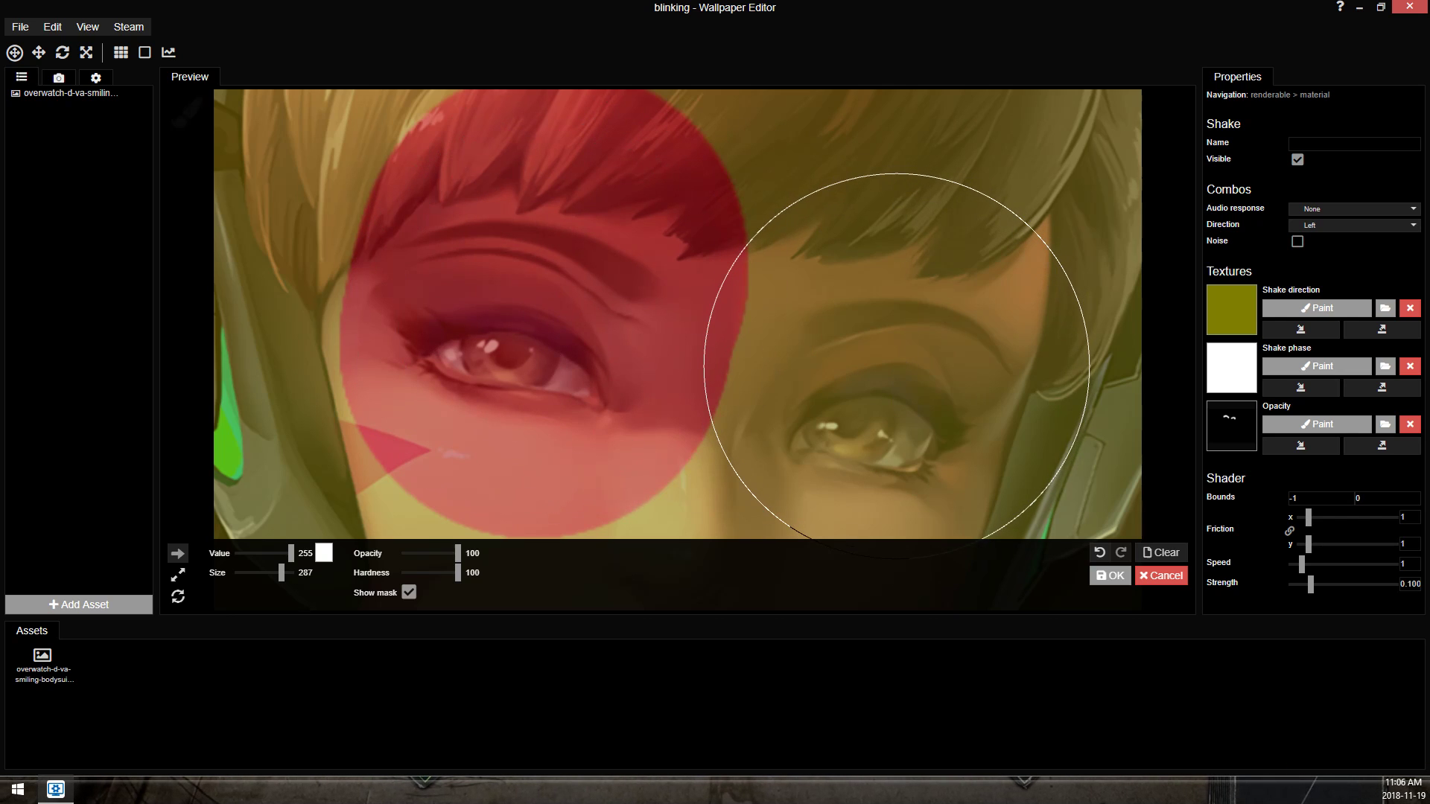
pyautogui.click(897, 366)
pyautogui.click(1089, 574)
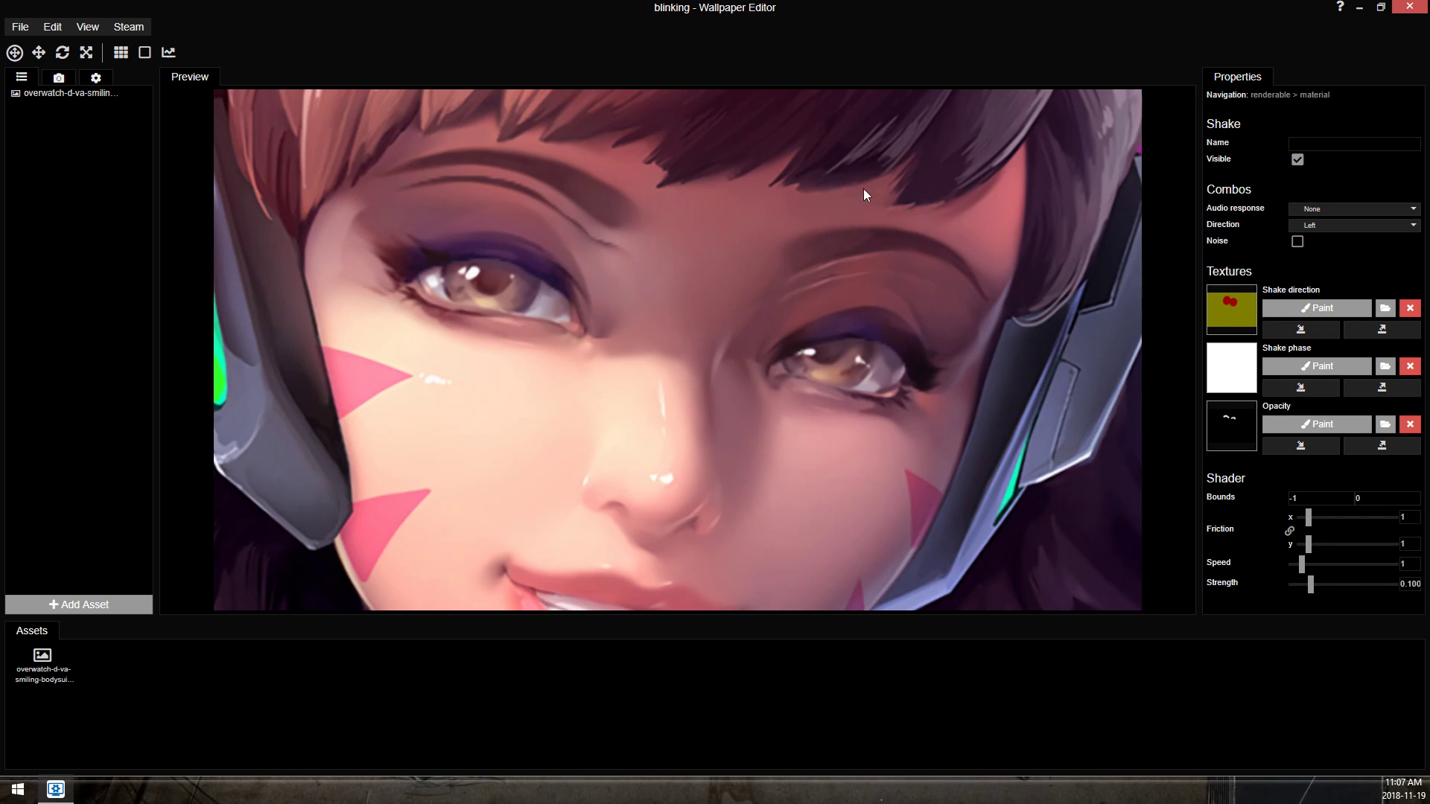
# Save, then raise Shake strength to 0.19 so both eyelids close in the preview.
pyautogui.hotkey('ctrl', 's')
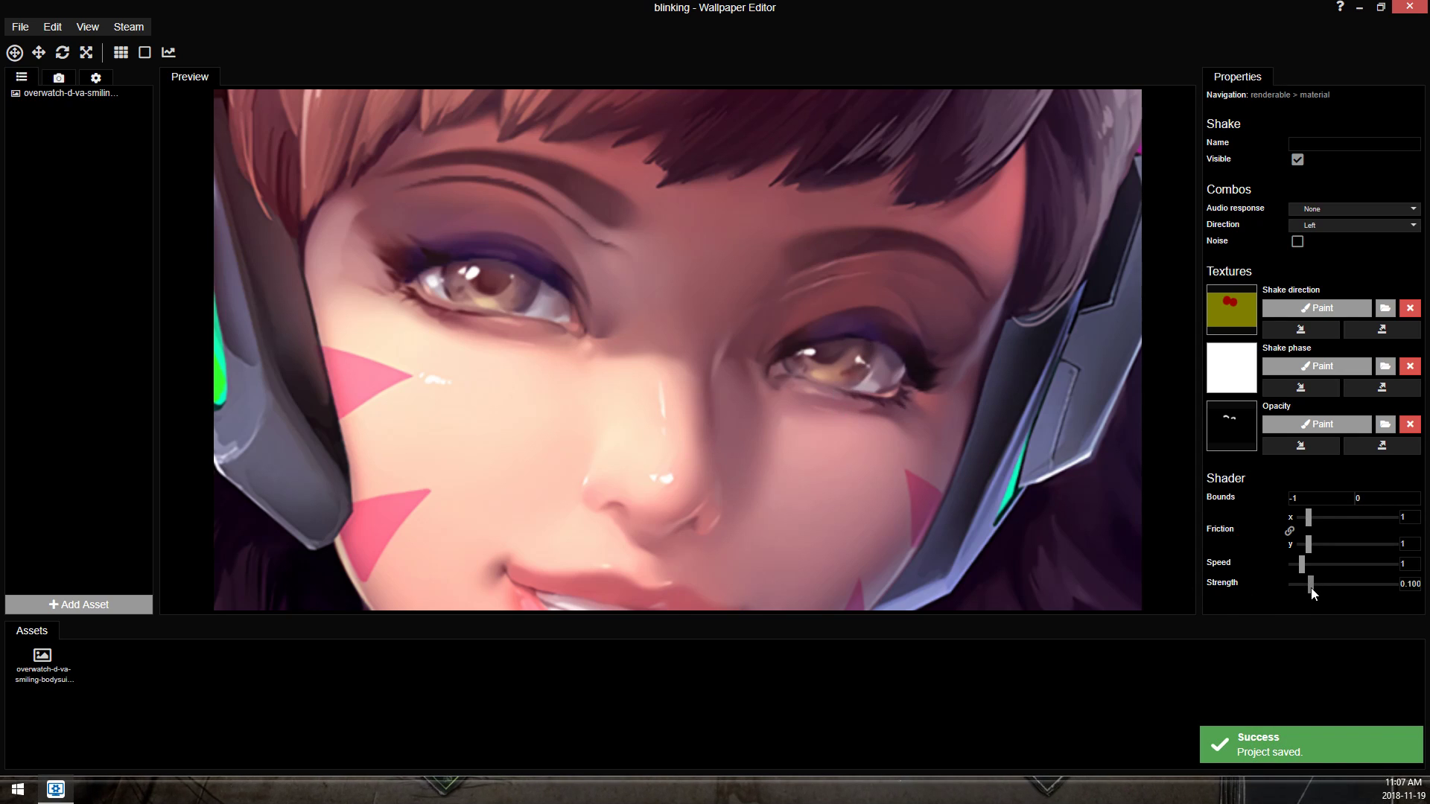
pyautogui.moveTo(1311, 587); pyautogui.dragTo(1330, 583)
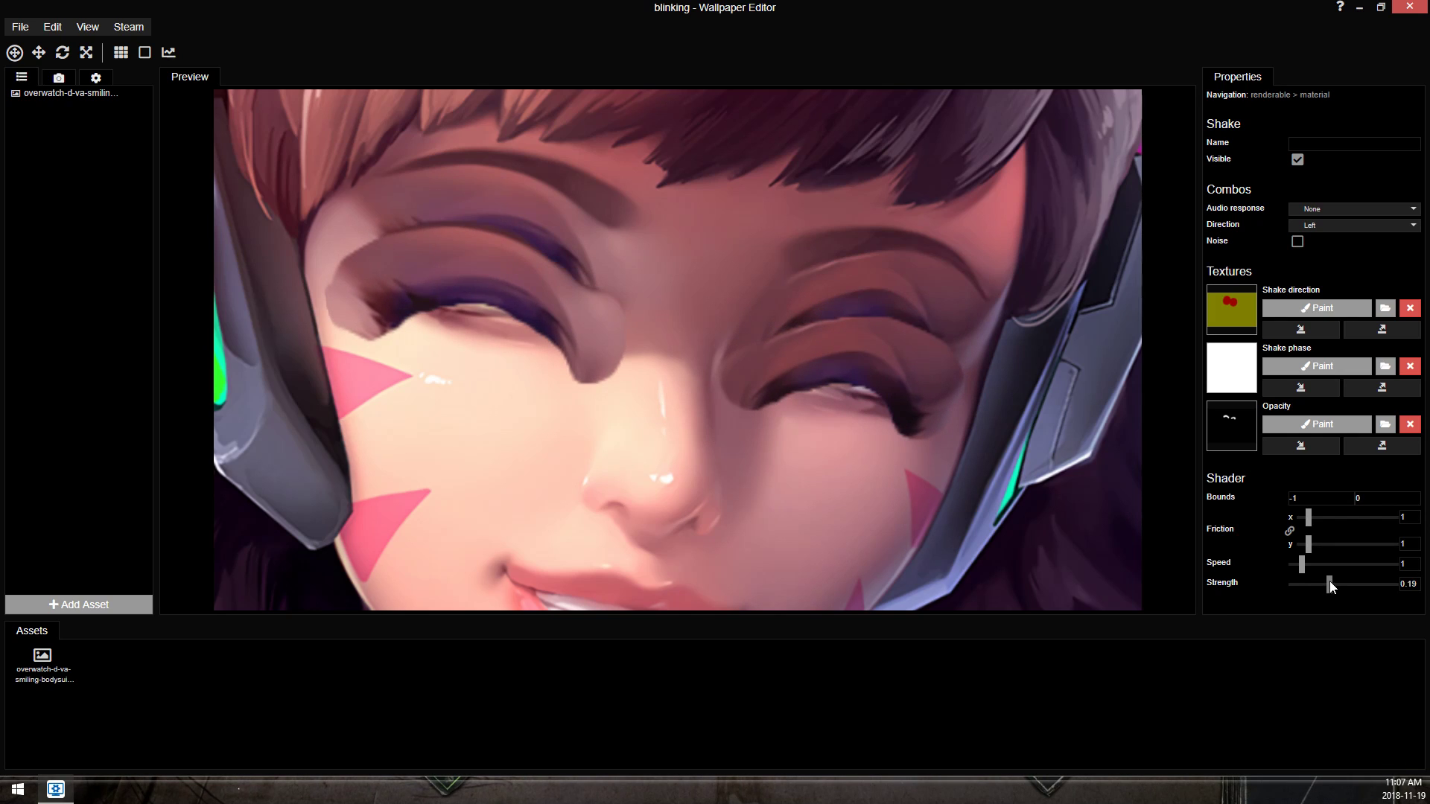
pyautogui.moveTo(1330, 580); pyautogui.dragTo(1330, 583)
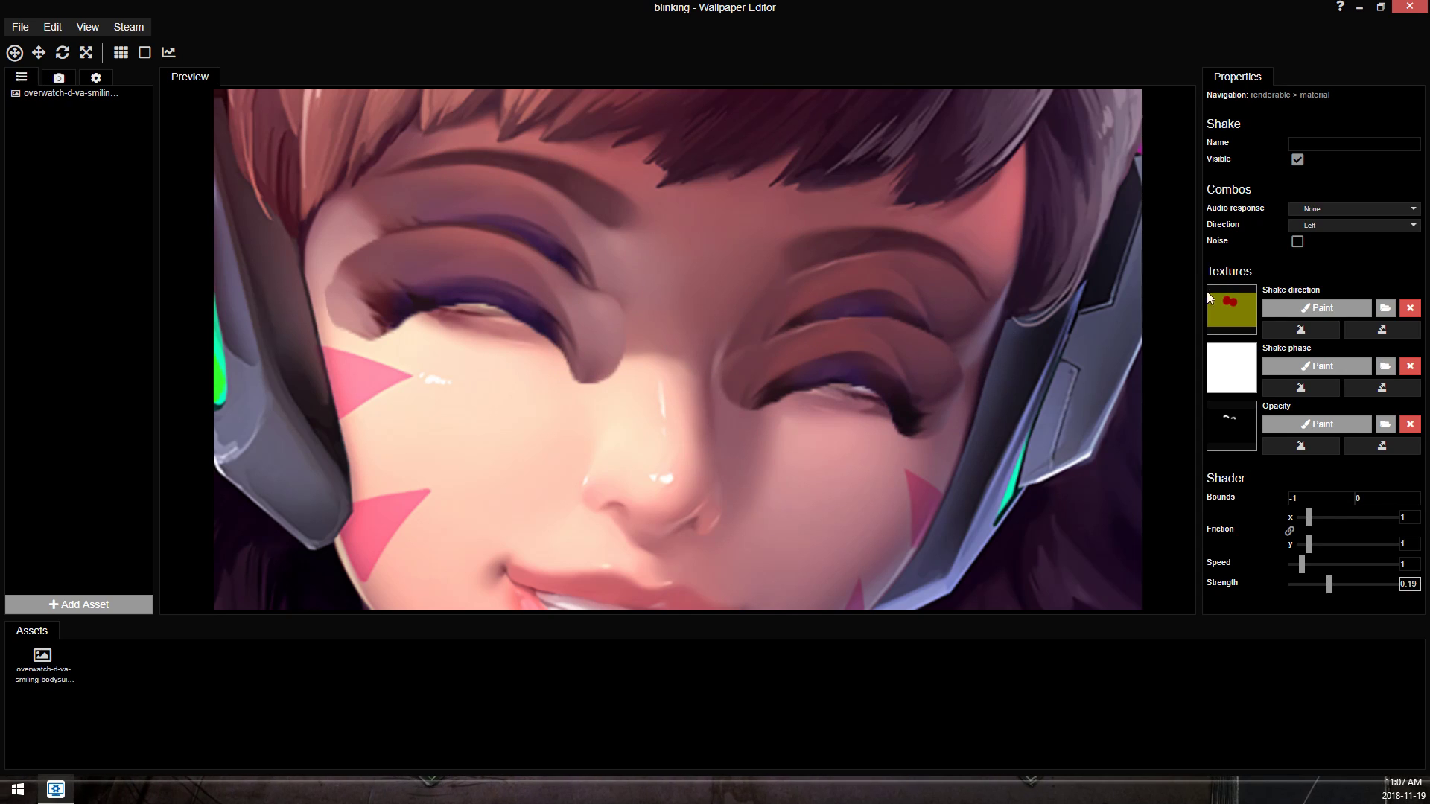
# Reopen the direction mask with a soft black brush: value 0, size 68, opacity 13, hardness 0.
pyautogui.click(1312, 308)
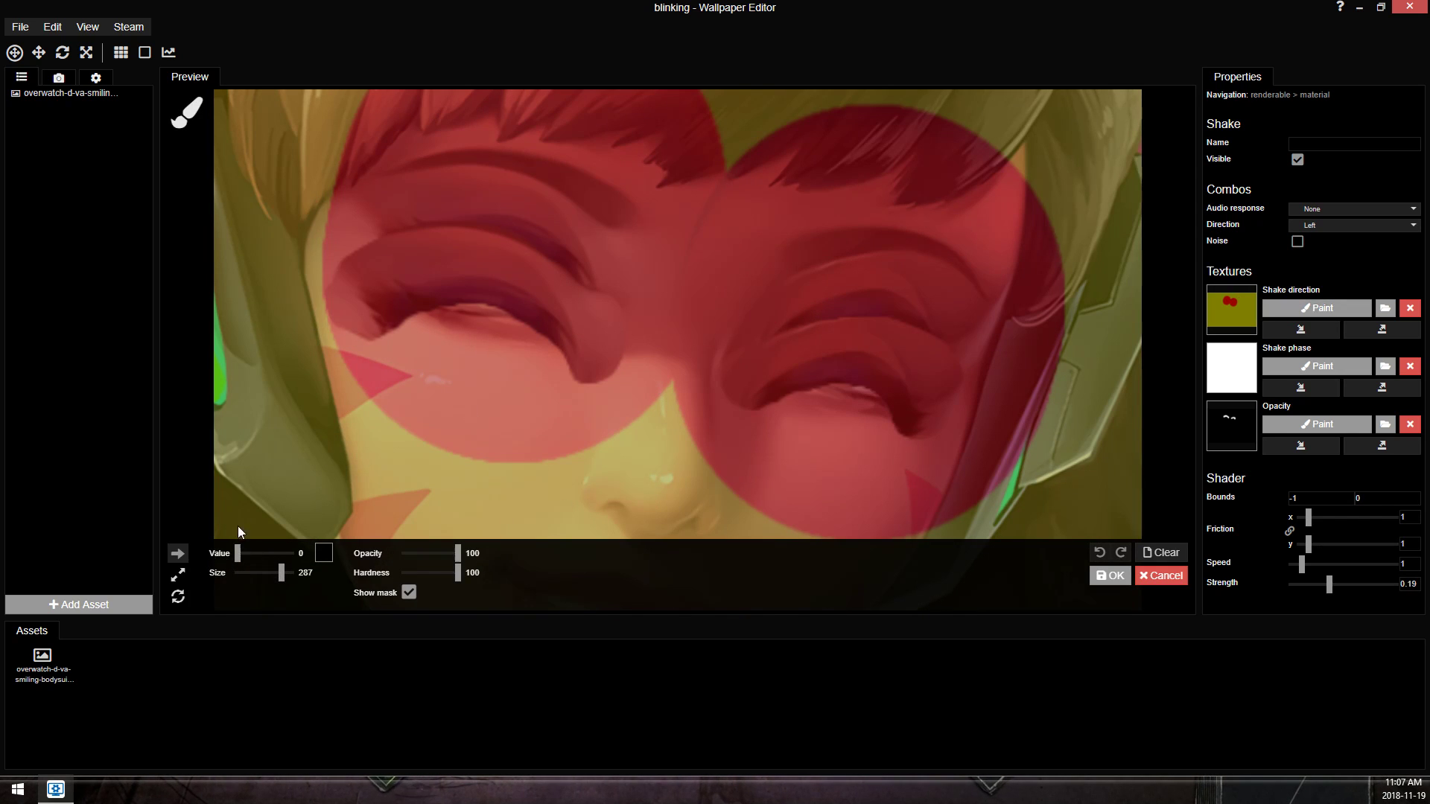
pyautogui.moveTo(281, 572); pyautogui.dragTo(269, 575)
pyautogui.moveTo(430, 552); pyautogui.dragTo(399, 574)
pyautogui.hotkey('ctrl', 's')
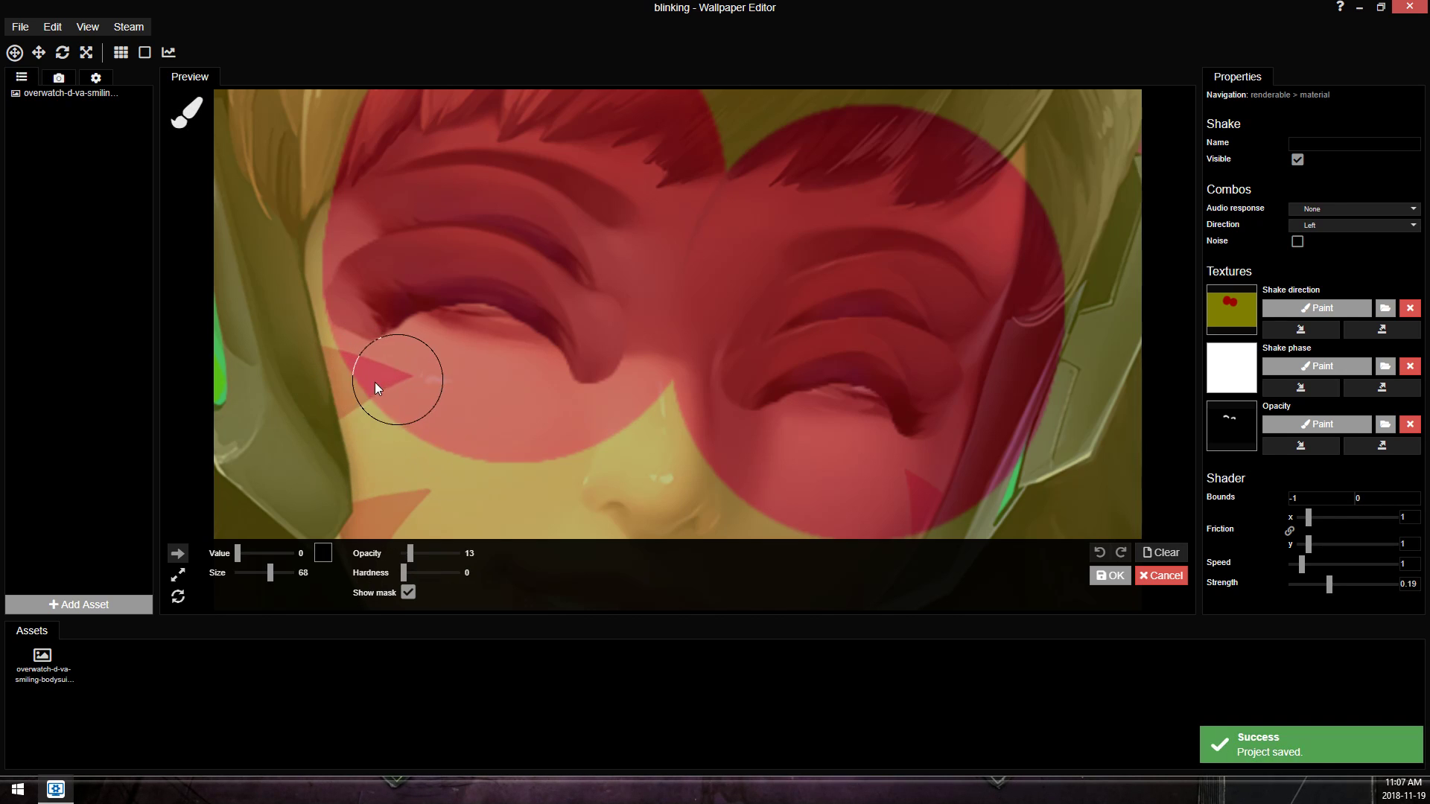
# Erase the direction mask on the cheek below the left eye and reframe around that eye.
pyautogui.moveTo(422, 460)
pyautogui.mouseDown()
pyautogui.moveTo(372, 396)
pyautogui.moveTo(400, 368)
pyautogui.moveTo(371, 390)
pyautogui.moveTo(372, 357)
pyautogui.moveTo(395, 359)
pyautogui.moveTo(346, 351)
pyautogui.moveTo(263, 273)
pyautogui.moveTo(439, 435)
pyautogui.moveTo(549, 444)
pyautogui.moveTo(562, 418)
pyautogui.moveTo(527, 405)
pyautogui.moveTo(514, 380)
pyautogui.moveTo(566, 404)
pyautogui.mouseUp()
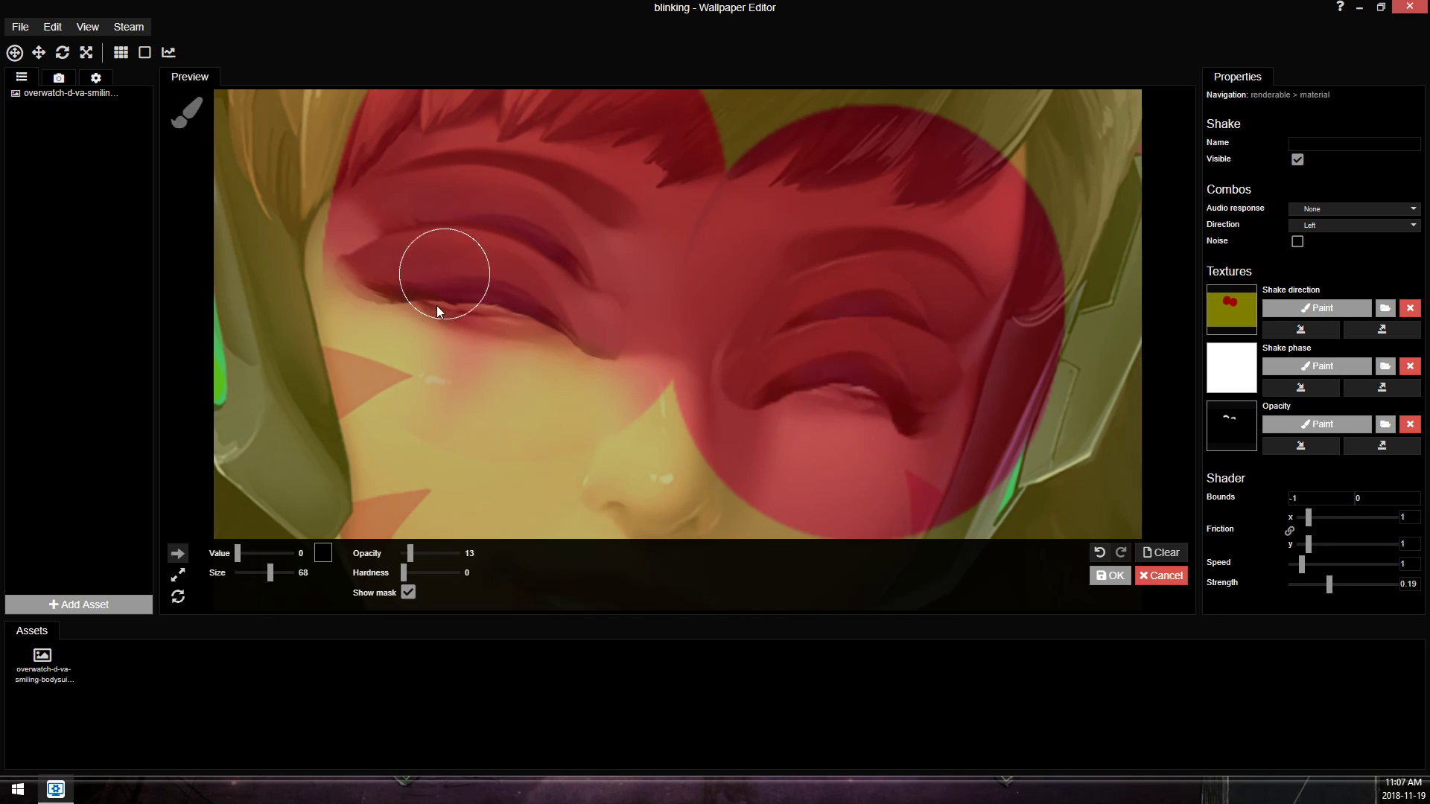
pyautogui.moveTo(659, 395)
pyautogui.mouseDown()
pyautogui.moveTo(616, 437)
pyautogui.moveTo(616, 394)
pyautogui.moveTo(560, 388)
pyautogui.mouseUp()
pyautogui.scroll(5, 547, 417)
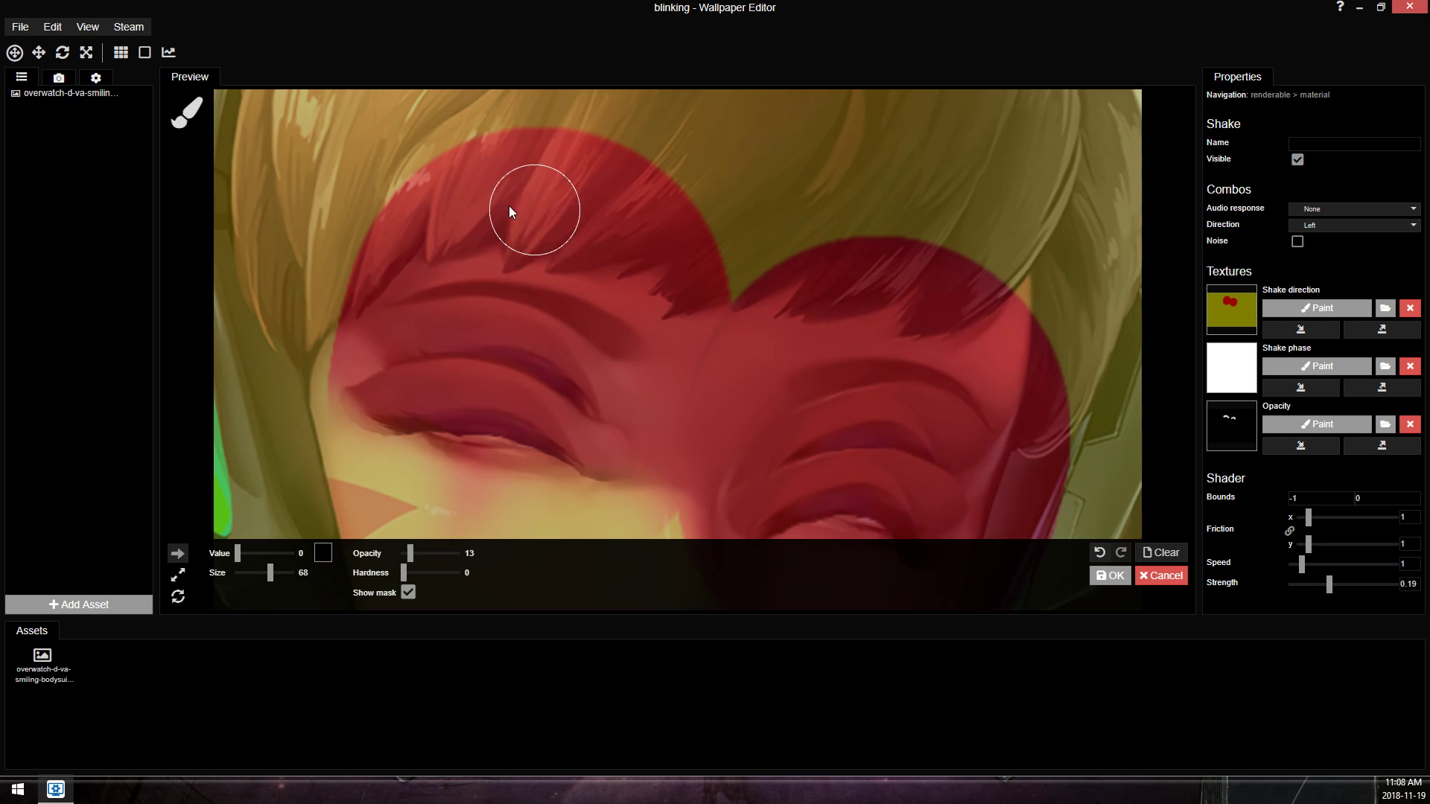
pyautogui.scroll(-2, 565, 219)
pyautogui.scroll(5, 564, 219)
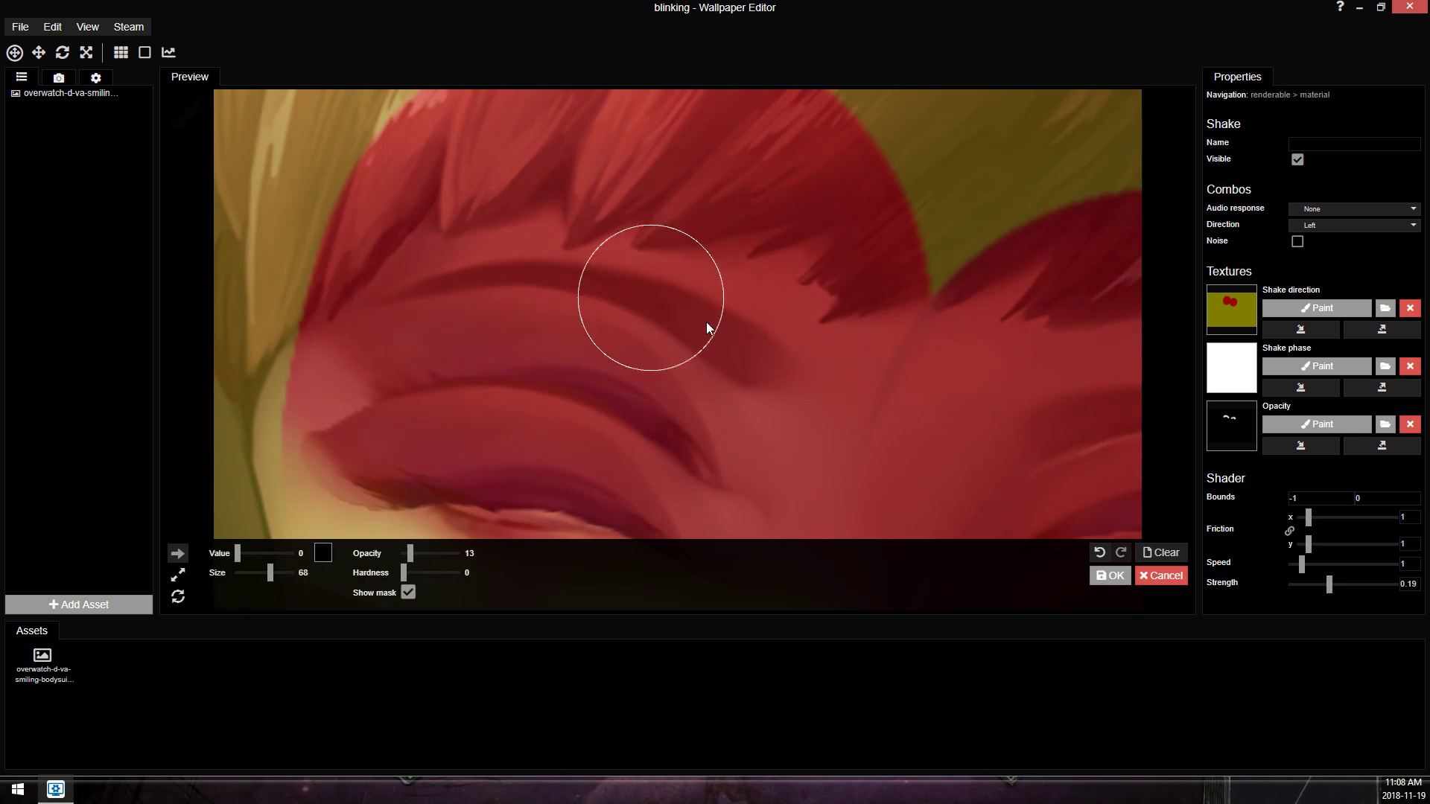
pyautogui.moveTo(707, 329); pyautogui.dragTo(702, 217)
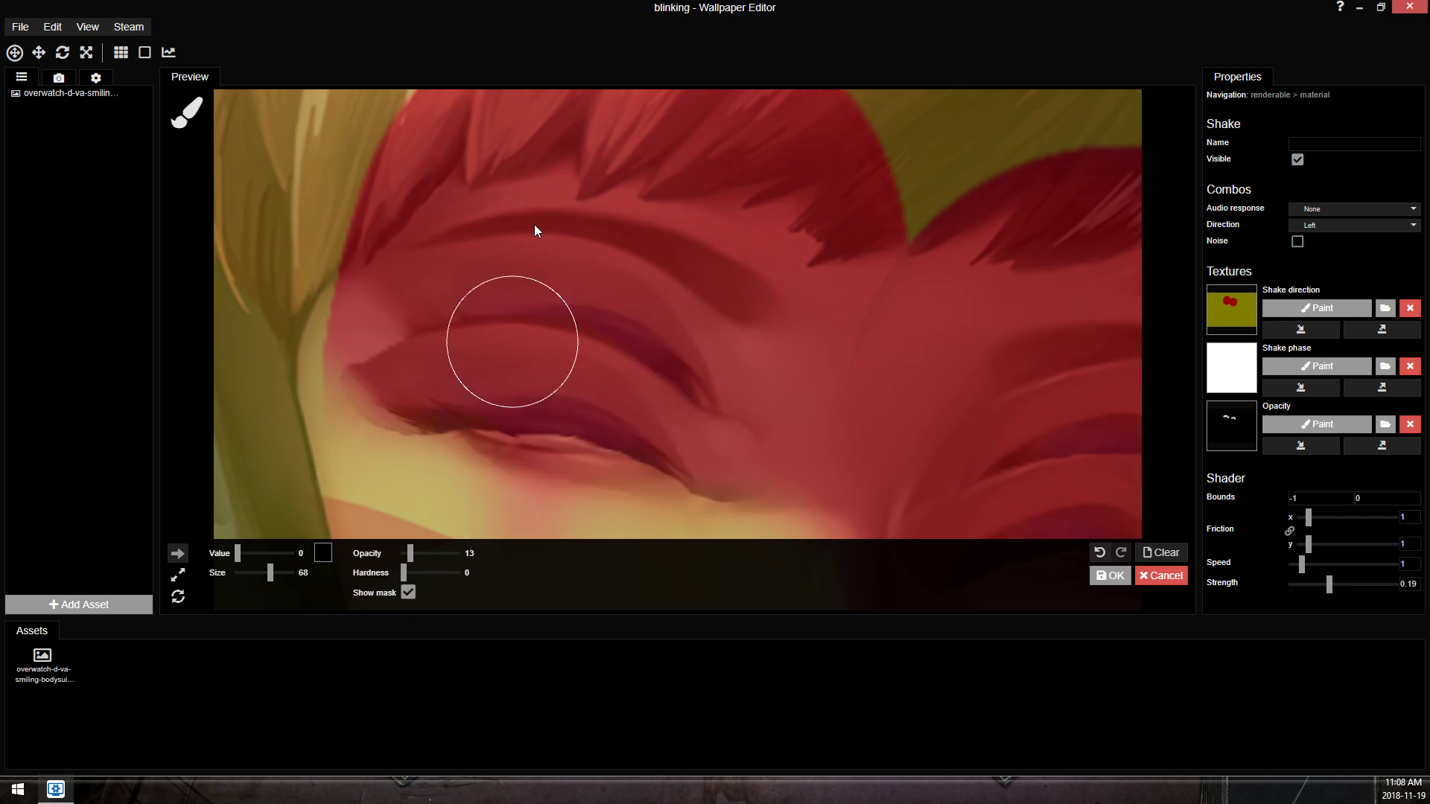
# Soft-erase the red mask from the hair and eyebrow corner above the left eye.
pyautogui.scroll(-1, 533, 249)
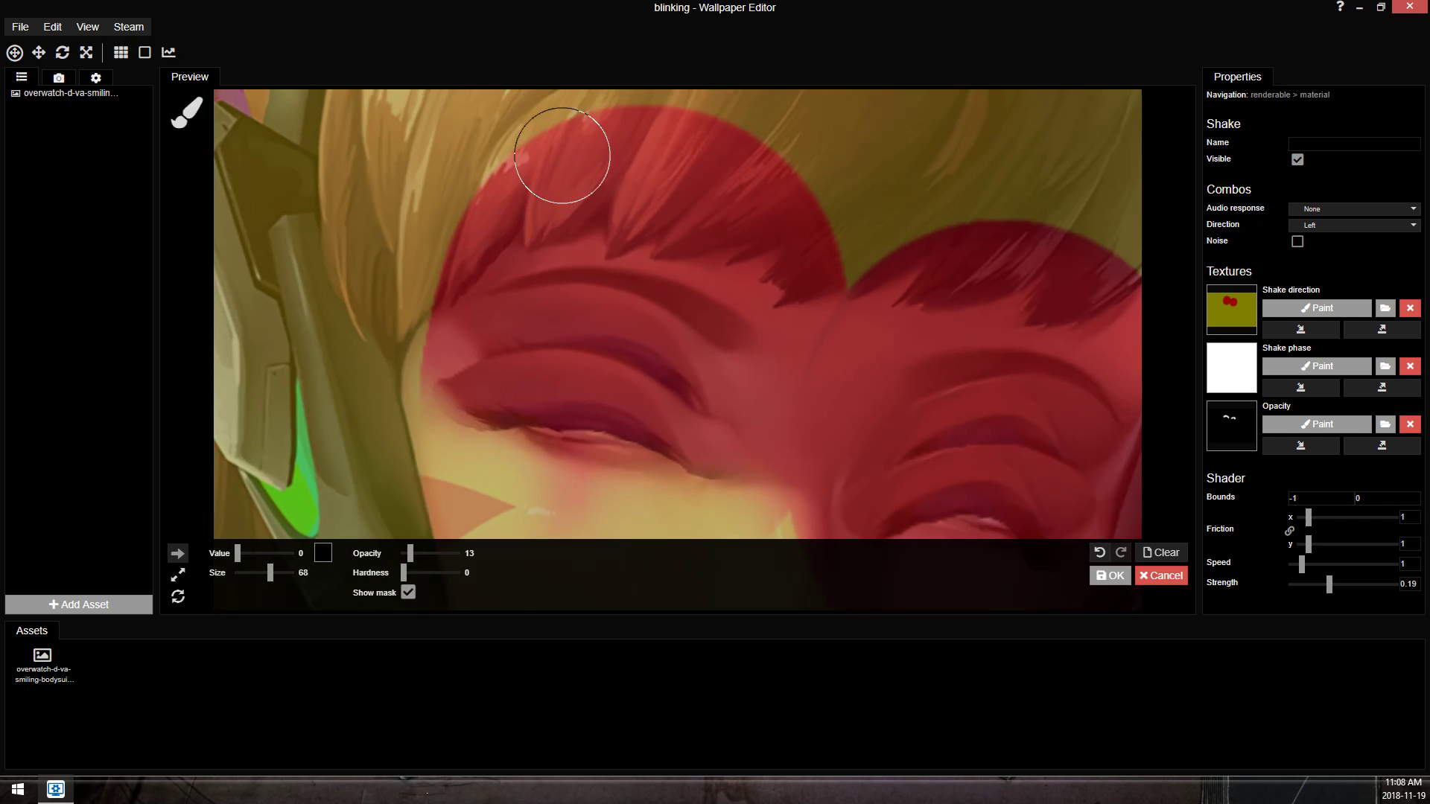
pyautogui.moveTo(471, 180)
pyautogui.mouseDown()
pyautogui.moveTo(664, 134)
pyautogui.moveTo(820, 217)
pyautogui.moveTo(769, 249)
pyautogui.moveTo(664, 208)
pyautogui.moveTo(614, 212)
pyautogui.mouseUp()
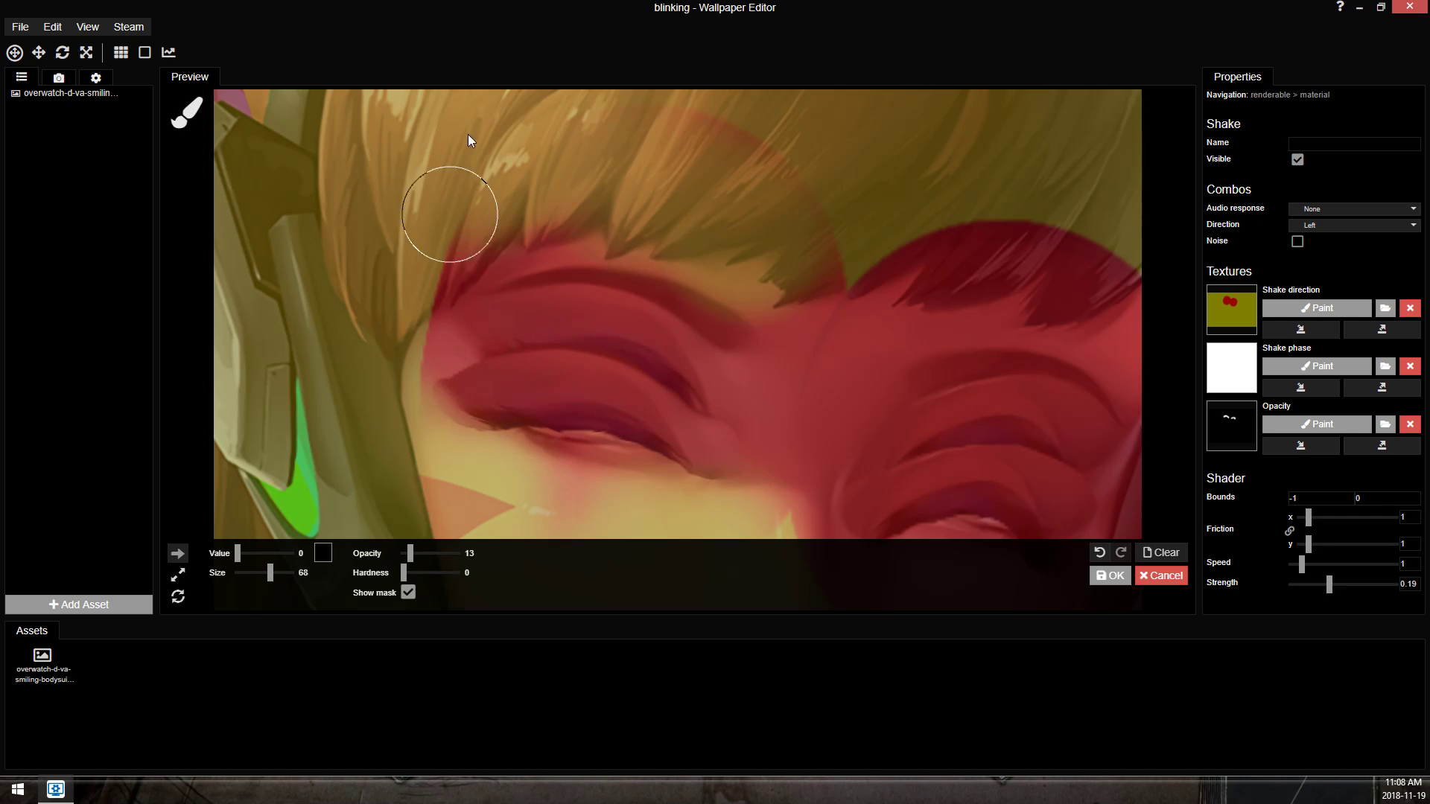
pyautogui.moveTo(453, 191)
pyautogui.mouseDown()
pyautogui.moveTo(432, 262)
pyautogui.moveTo(488, 239)
pyautogui.moveTo(460, 288)
pyautogui.moveTo(498, 254)
pyautogui.moveTo(468, 362)
pyautogui.moveTo(437, 300)
pyautogui.moveTo(408, 306)
pyautogui.moveTo(388, 355)
pyautogui.moveTo(454, 288)
pyautogui.moveTo(536, 243)
pyautogui.moveTo(530, 281)
pyautogui.moveTo(610, 262)
pyautogui.moveTo(716, 288)
pyautogui.moveTo(630, 274)
pyautogui.moveTo(728, 322)
pyautogui.moveTo(735, 347)
pyautogui.moveTo(693, 327)
pyautogui.moveTo(742, 359)
pyautogui.moveTo(791, 169)
pyautogui.moveTo(664, 128)
pyautogui.moveTo(641, 249)
pyautogui.moveTo(653, 332)
pyautogui.moveTo(605, 312)
pyautogui.moveTo(699, 280)
pyautogui.moveTo(1094, 271)
pyautogui.moveTo(701, 272)
pyautogui.moveTo(648, 309)
pyautogui.moveTo(775, 233)
pyautogui.moveTo(888, 246)
pyautogui.moveTo(744, 176)
pyautogui.moveTo(849, 249)
pyautogui.moveTo(571, 396)
pyautogui.moveTo(554, 380)
pyautogui.moveTo(593, 351)
pyautogui.moveTo(574, 360)
pyautogui.moveTo(514, 249)
pyautogui.moveTo(712, 444)
pyautogui.moveTo(708, 405)
pyautogui.moveTo(734, 406)
pyautogui.moveTo(712, 376)
pyautogui.moveTo(696, 380)
pyautogui.moveTo(817, 328)
pyautogui.mouseUp()
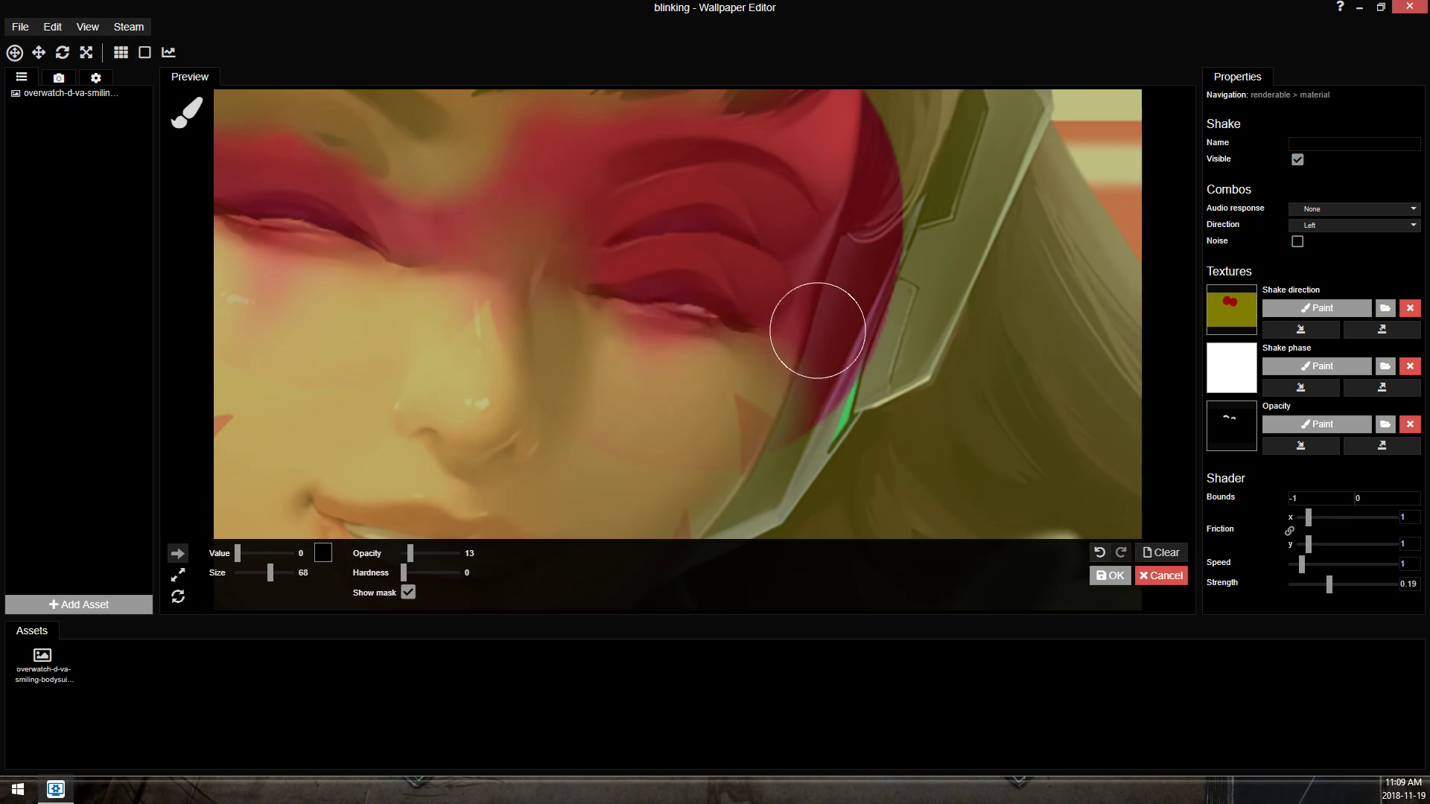
# Erase the red mask above the right eye, then zoom out to check the whole face.
pyautogui.scroll(1, 730, 358)
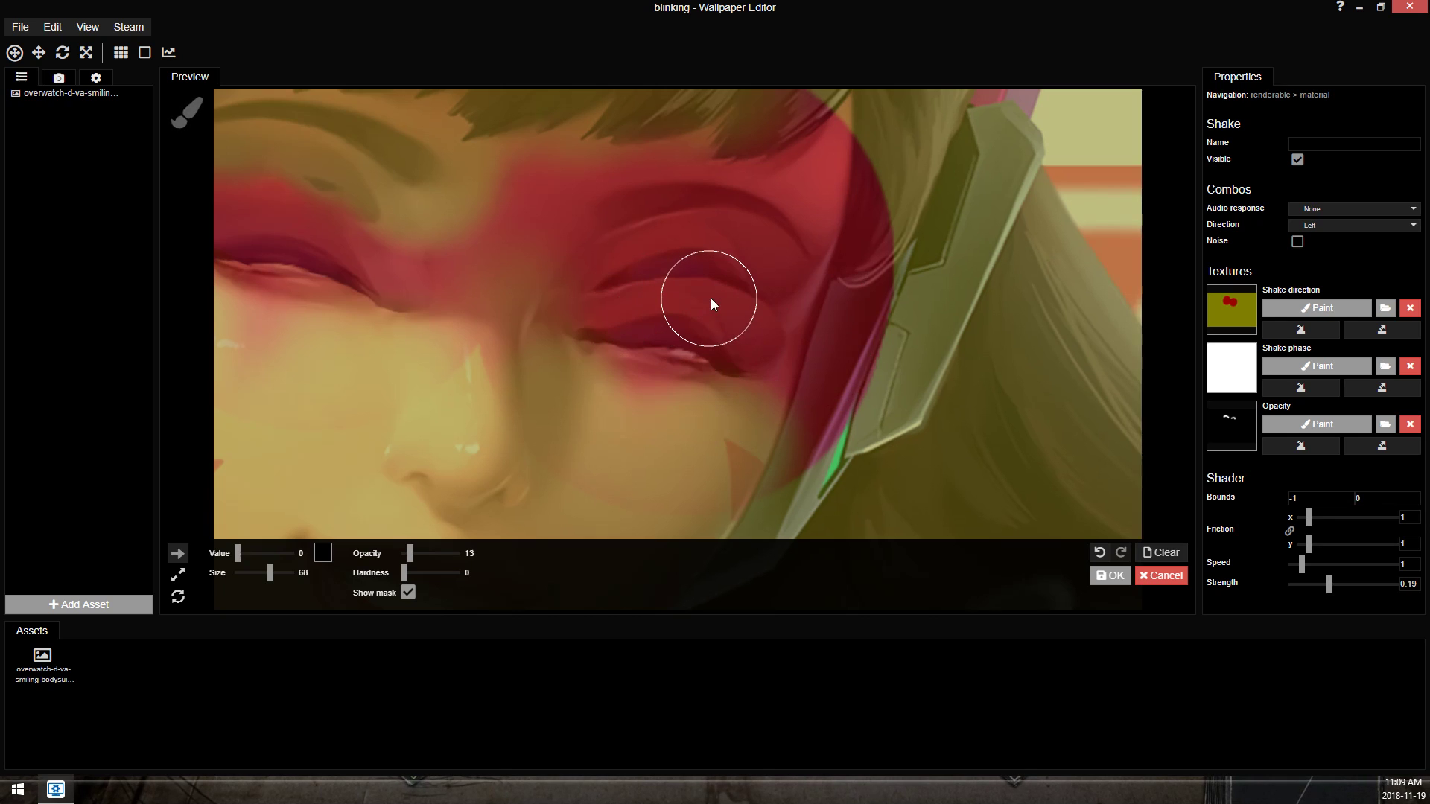
pyautogui.scroll(1, 745, 252)
pyautogui.moveTo(730, 259)
pyautogui.mouseDown()
pyautogui.moveTo(650, 147)
pyautogui.moveTo(868, 236)
pyautogui.moveTo(852, 254)
pyautogui.moveTo(749, 216)
pyautogui.moveTo(629, 207)
pyautogui.moveTo(606, 239)
pyautogui.moveTo(671, 217)
pyautogui.moveTo(658, 239)
pyautogui.moveTo(753, 236)
pyautogui.moveTo(807, 278)
pyautogui.moveTo(648, 230)
pyautogui.moveTo(627, 281)
pyautogui.moveTo(604, 288)
pyautogui.moveTo(685, 262)
pyautogui.moveTo(619, 270)
pyautogui.mouseUp()
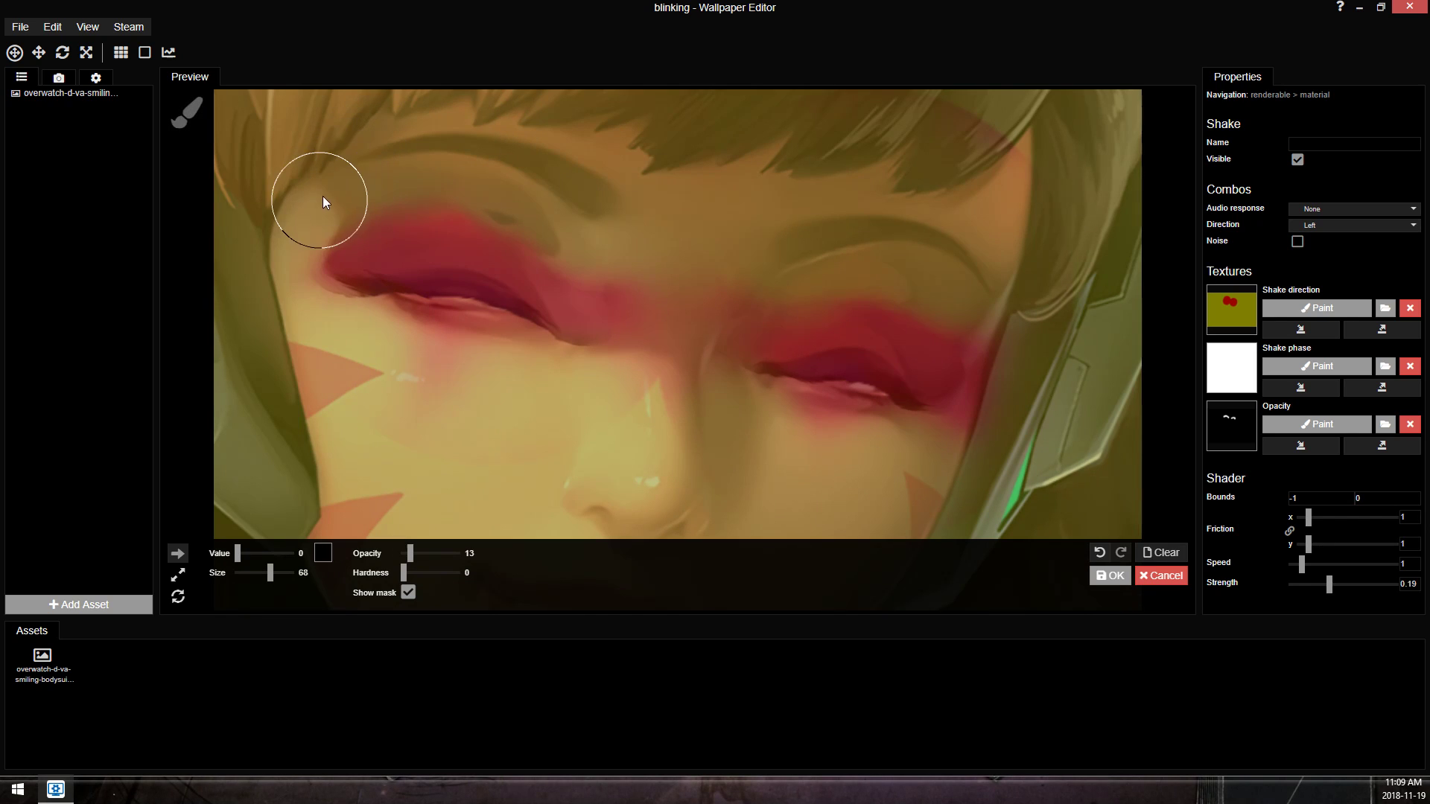
pyautogui.scroll(-3, 600, 207)
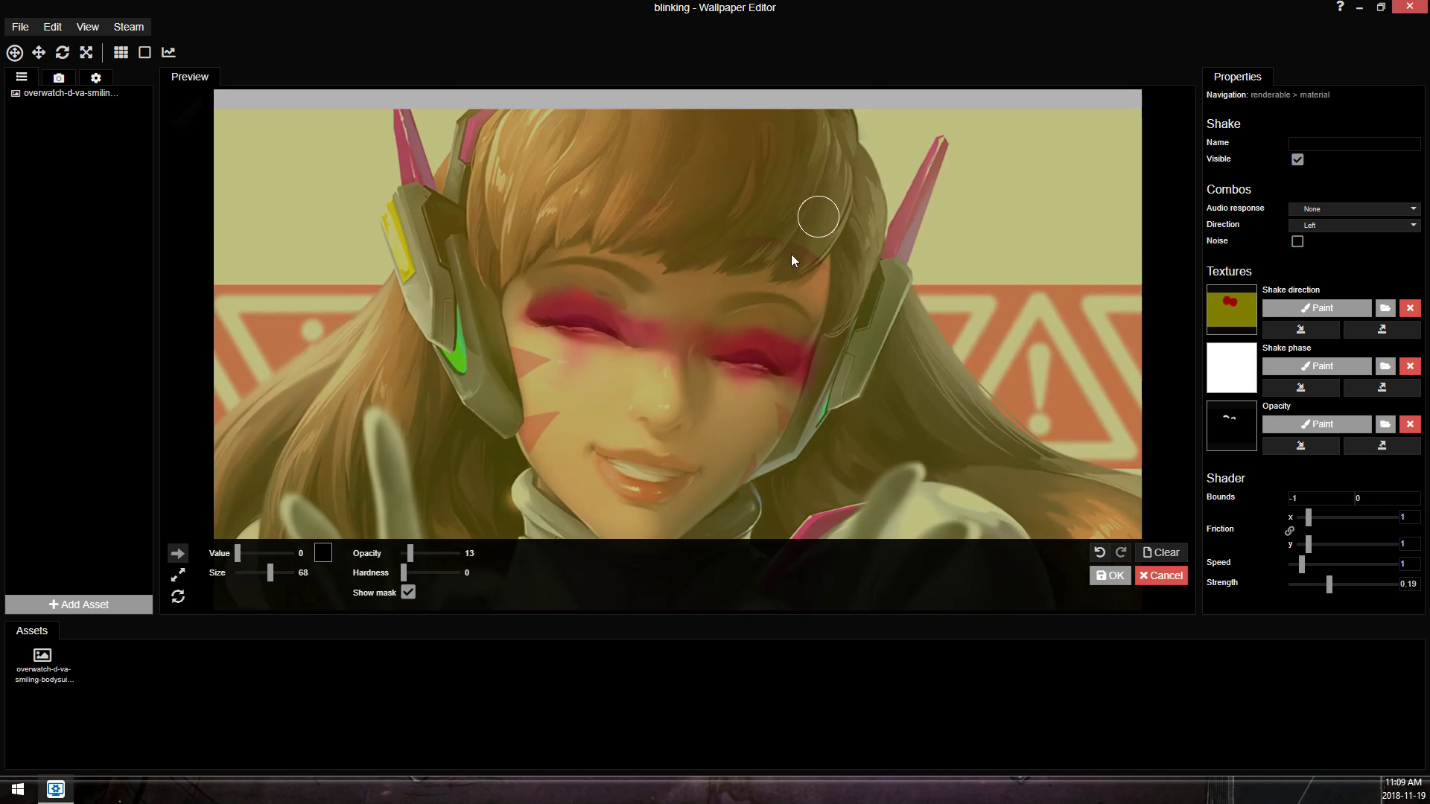
# Apply the edited direction mask and save the project.
pyautogui.click(1103, 573)
pyautogui.scroll(2, 707, 236)
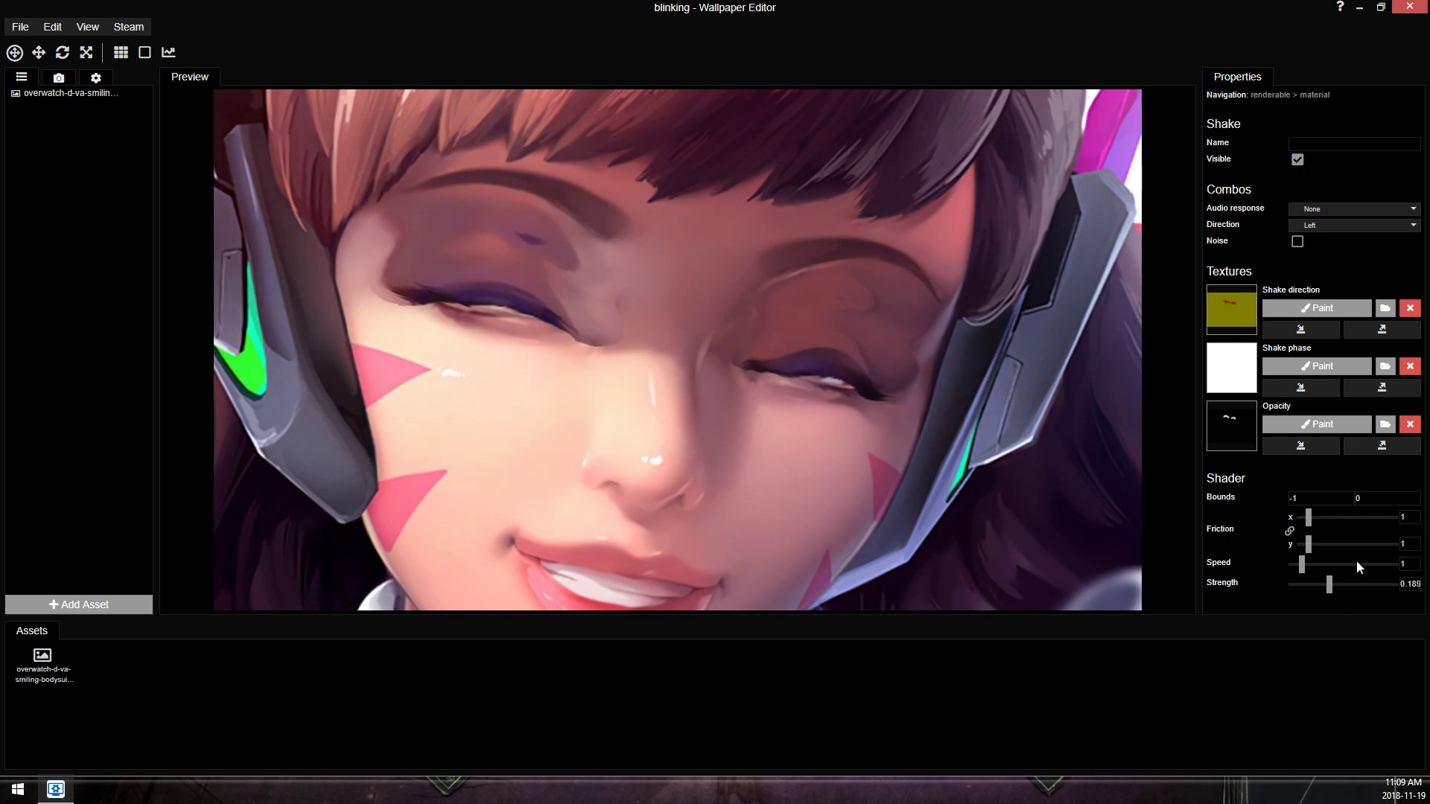
pyautogui.moveTo(1316, 499); pyautogui.dragTo(1159, 505)
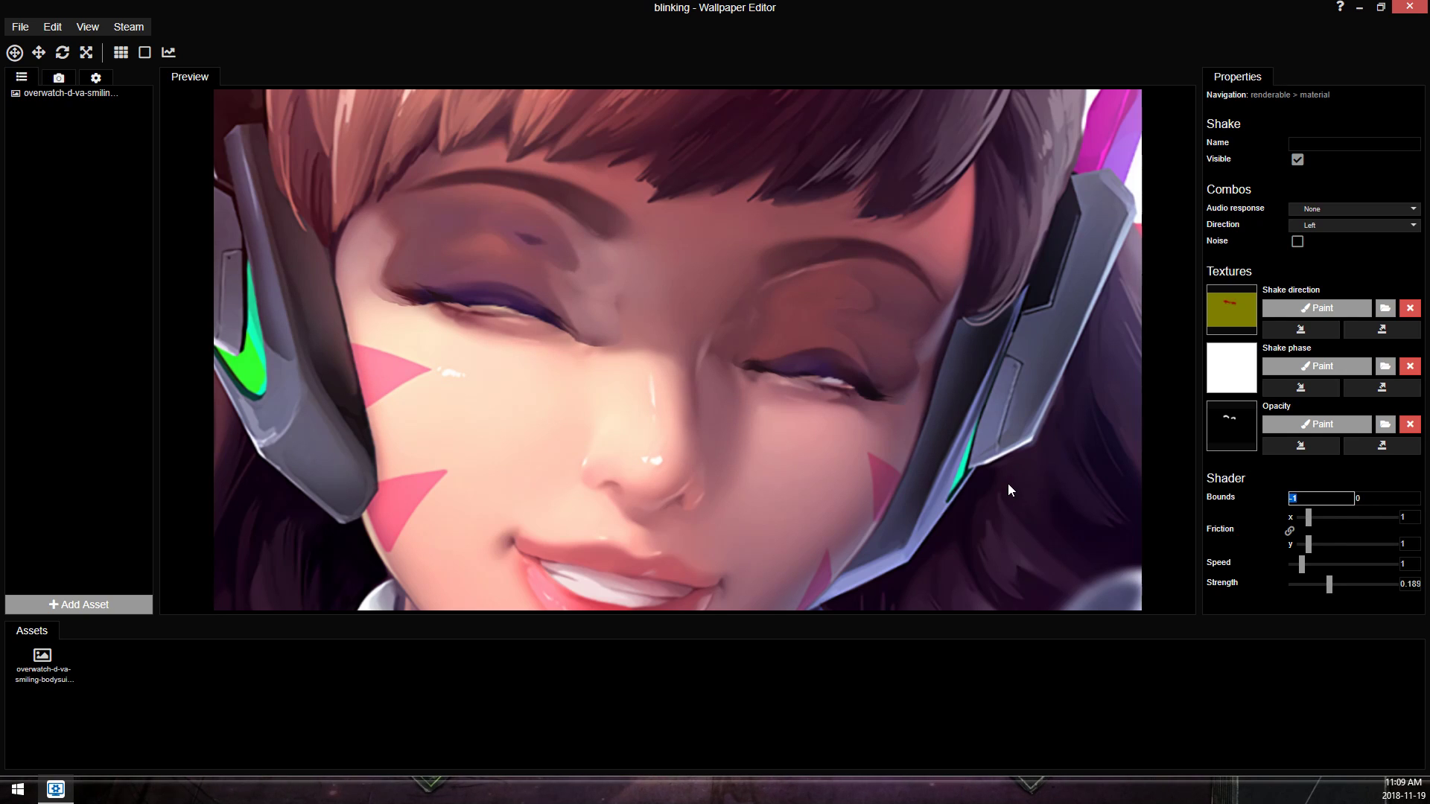
pyautogui.hotkey('ctrl', 's')
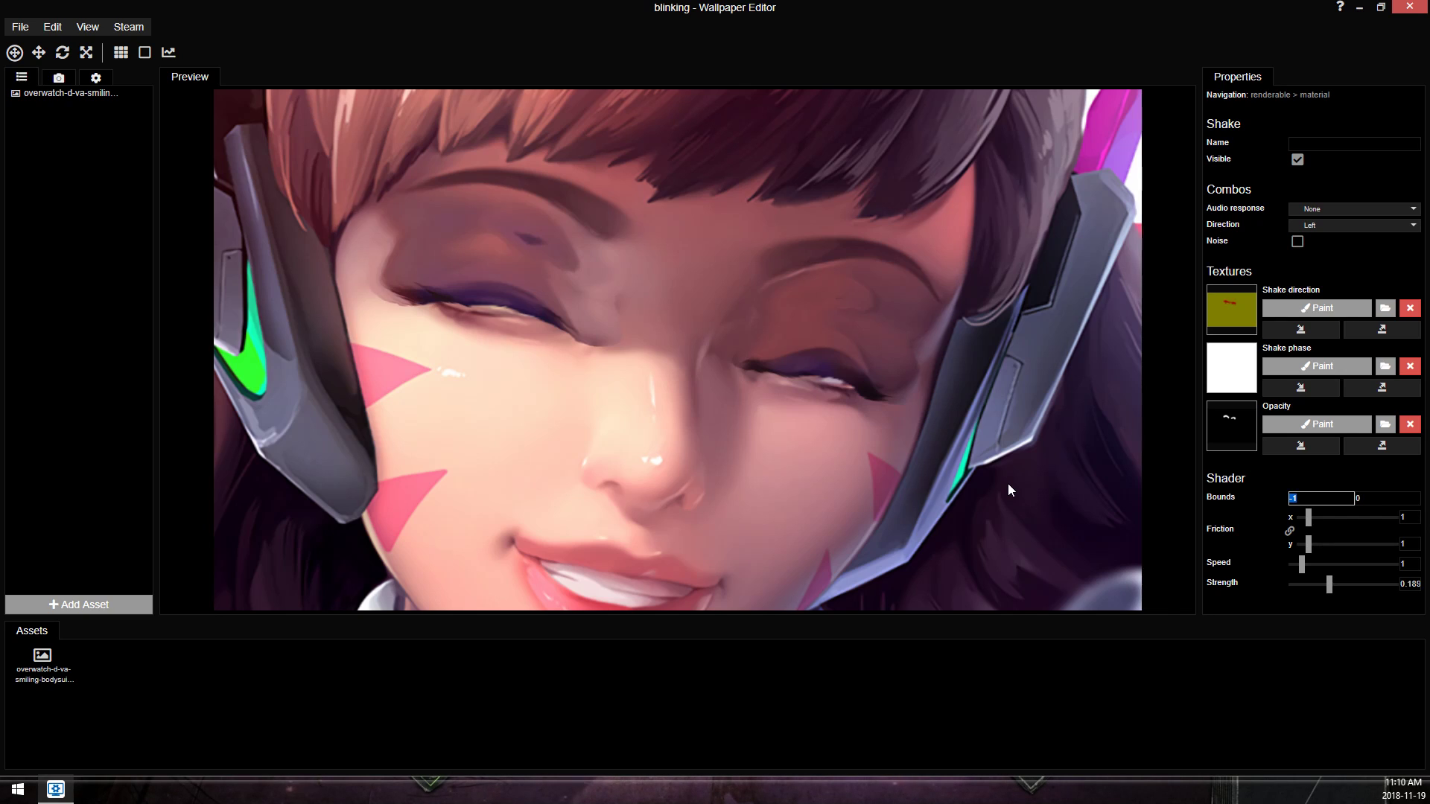
# Set the Shake bounds to .994 and .997, zooming the preview to check the blink.
pyautogui.write('994')
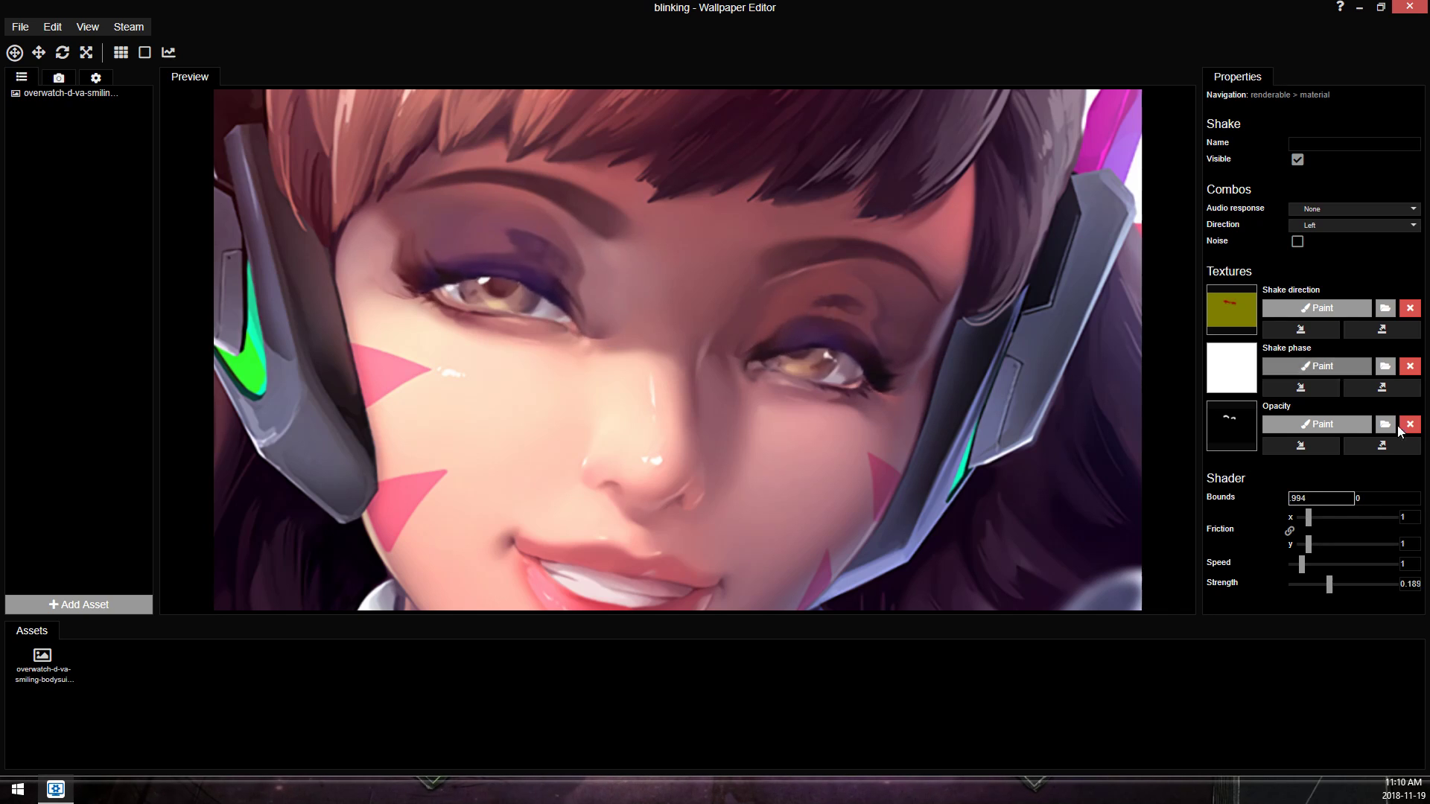
pyautogui.press('Tab')
pyautogui.write('9')
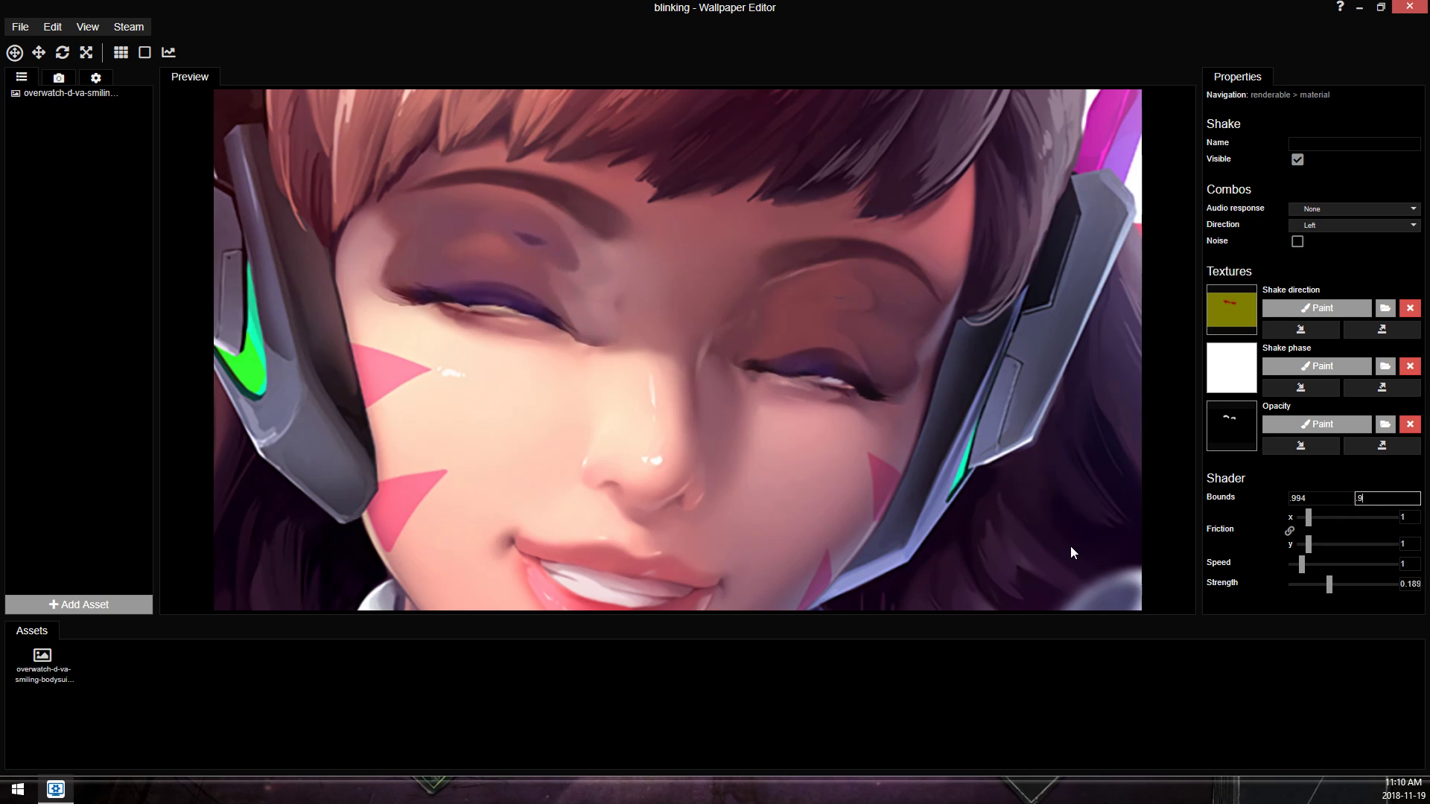
pyautogui.write('97')
pyautogui.scroll(-4, 874, 259)
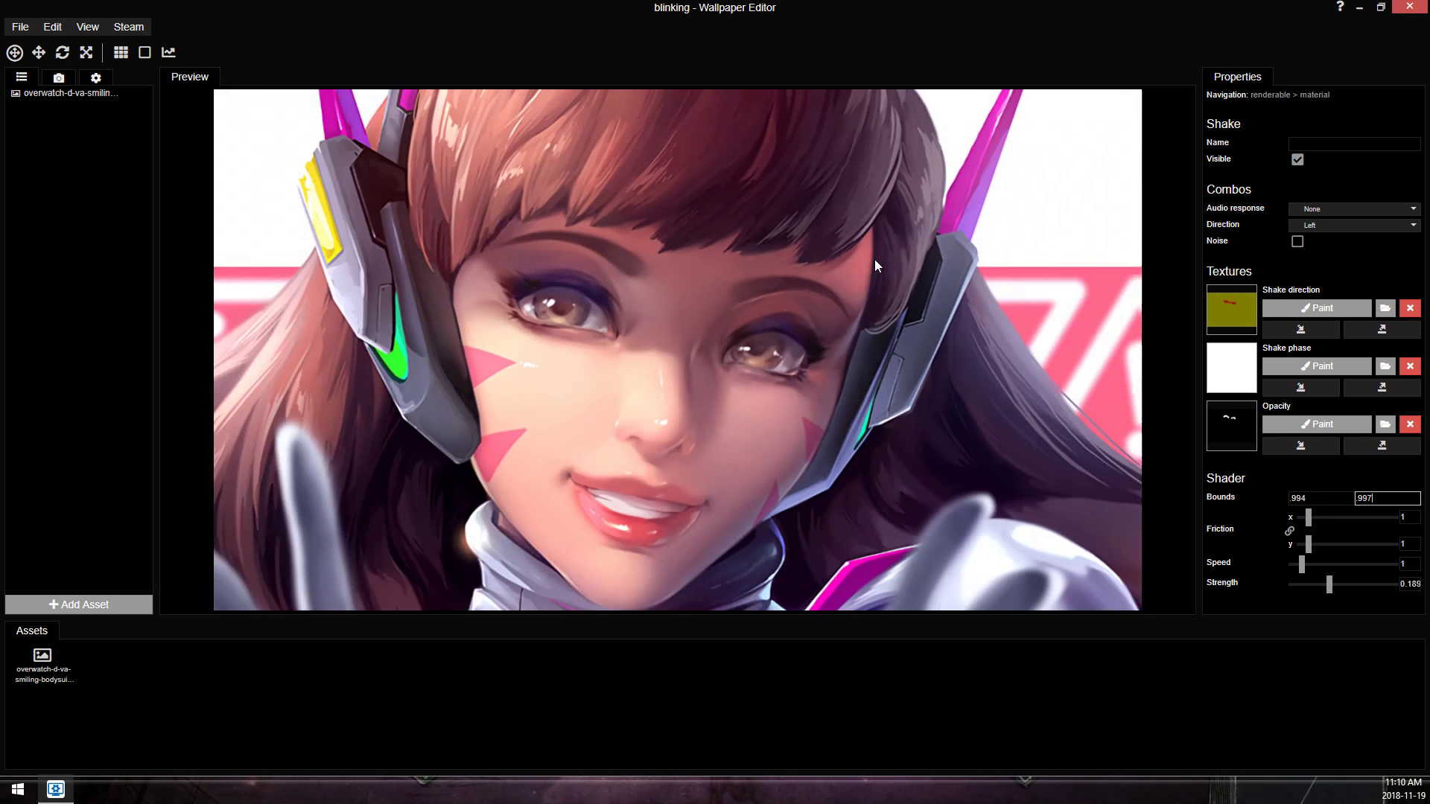
pyautogui.scroll(2, 800, 239)
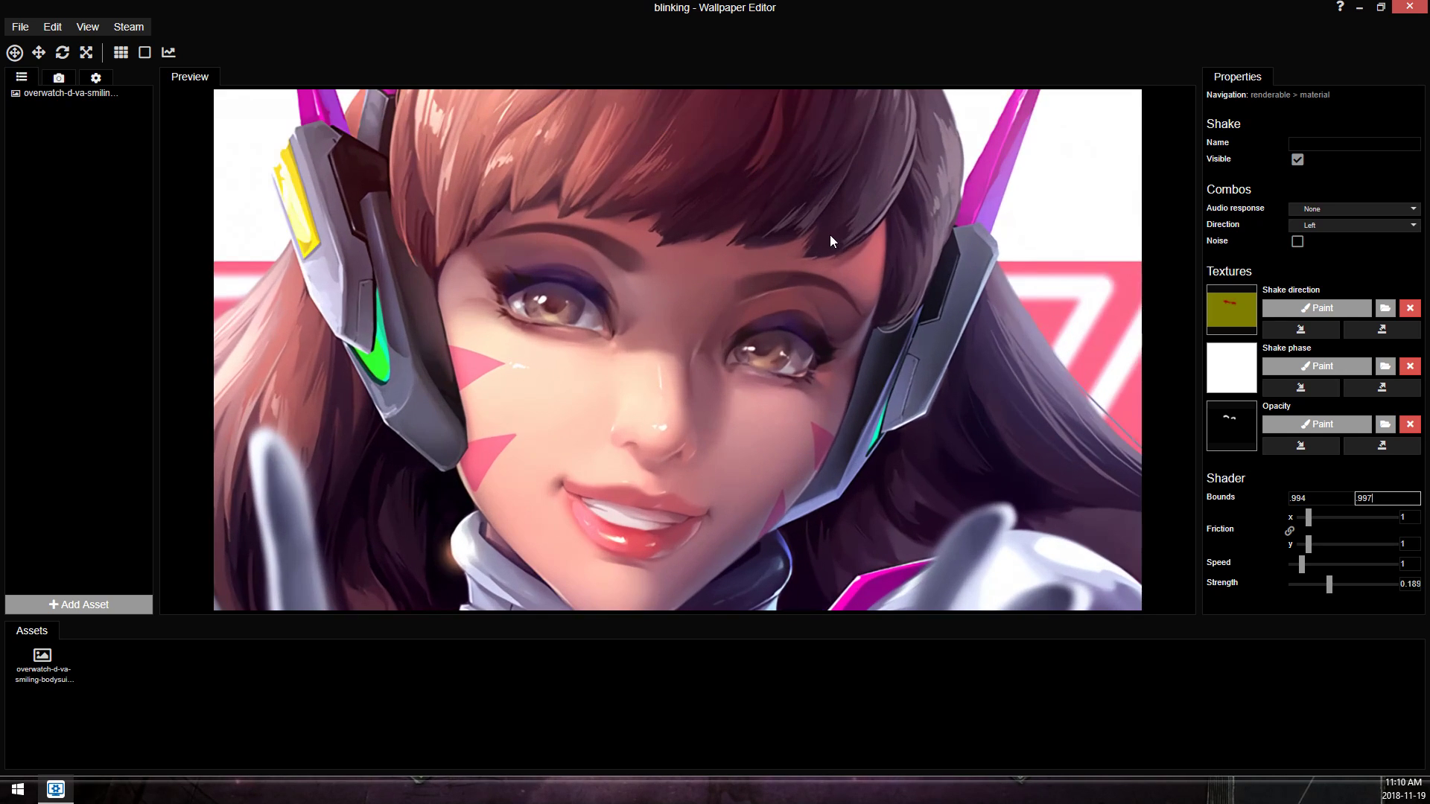
# Unlink the Shake friction, set friction y to 3, and save.
pyautogui.click(1290, 531)
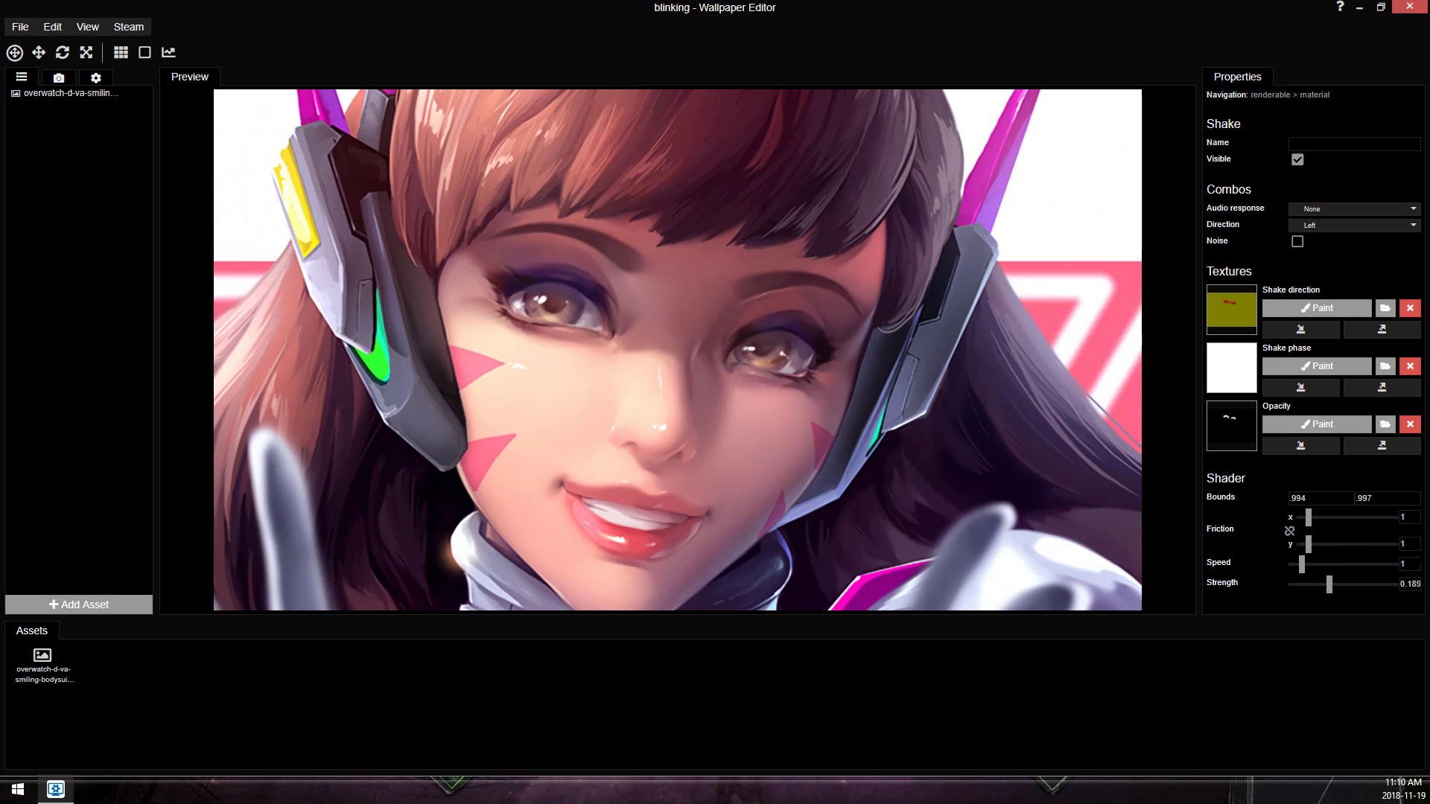
pyautogui.write('3')
pyautogui.hotkey('ctrl', 's')
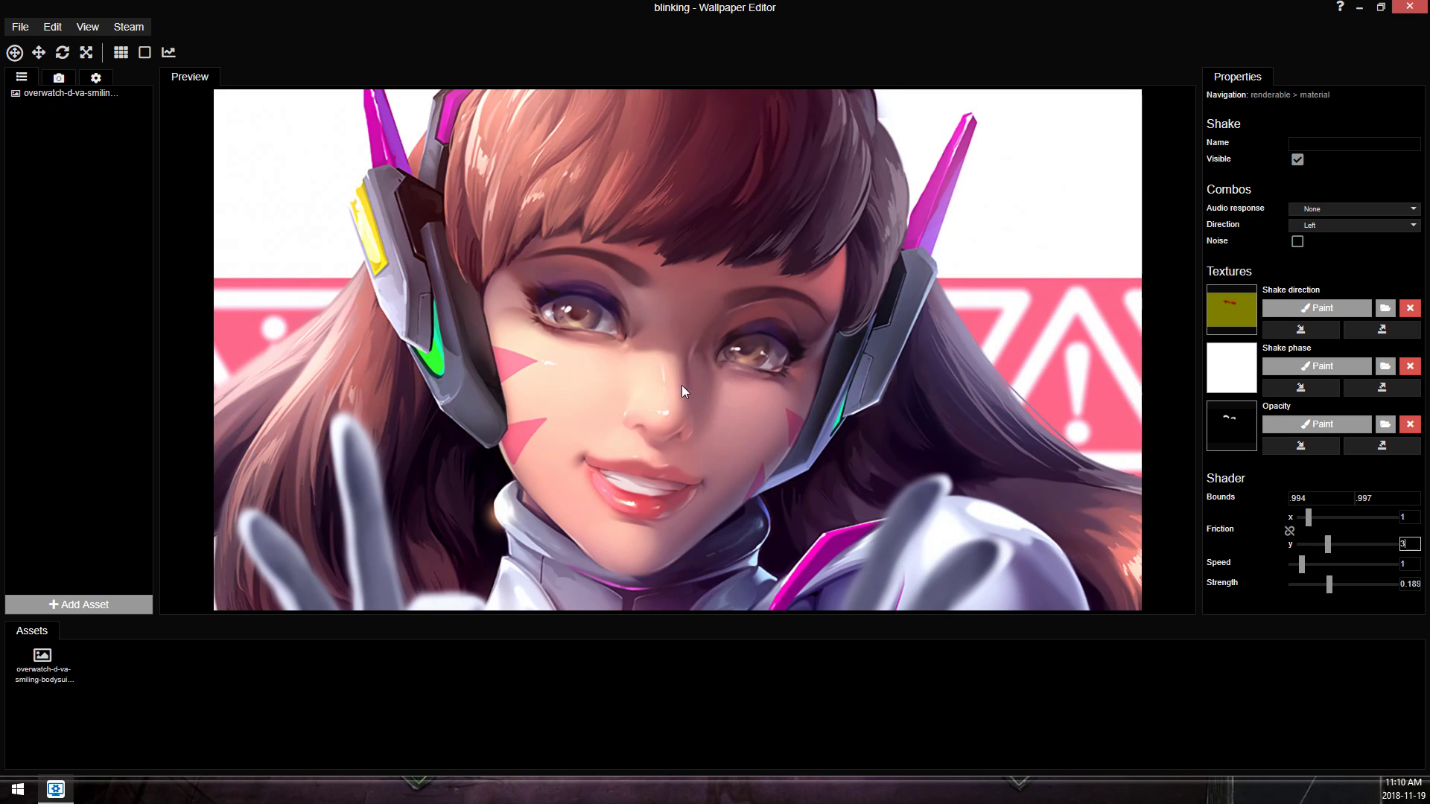
pyautogui.hotkey('ctrl', 's')
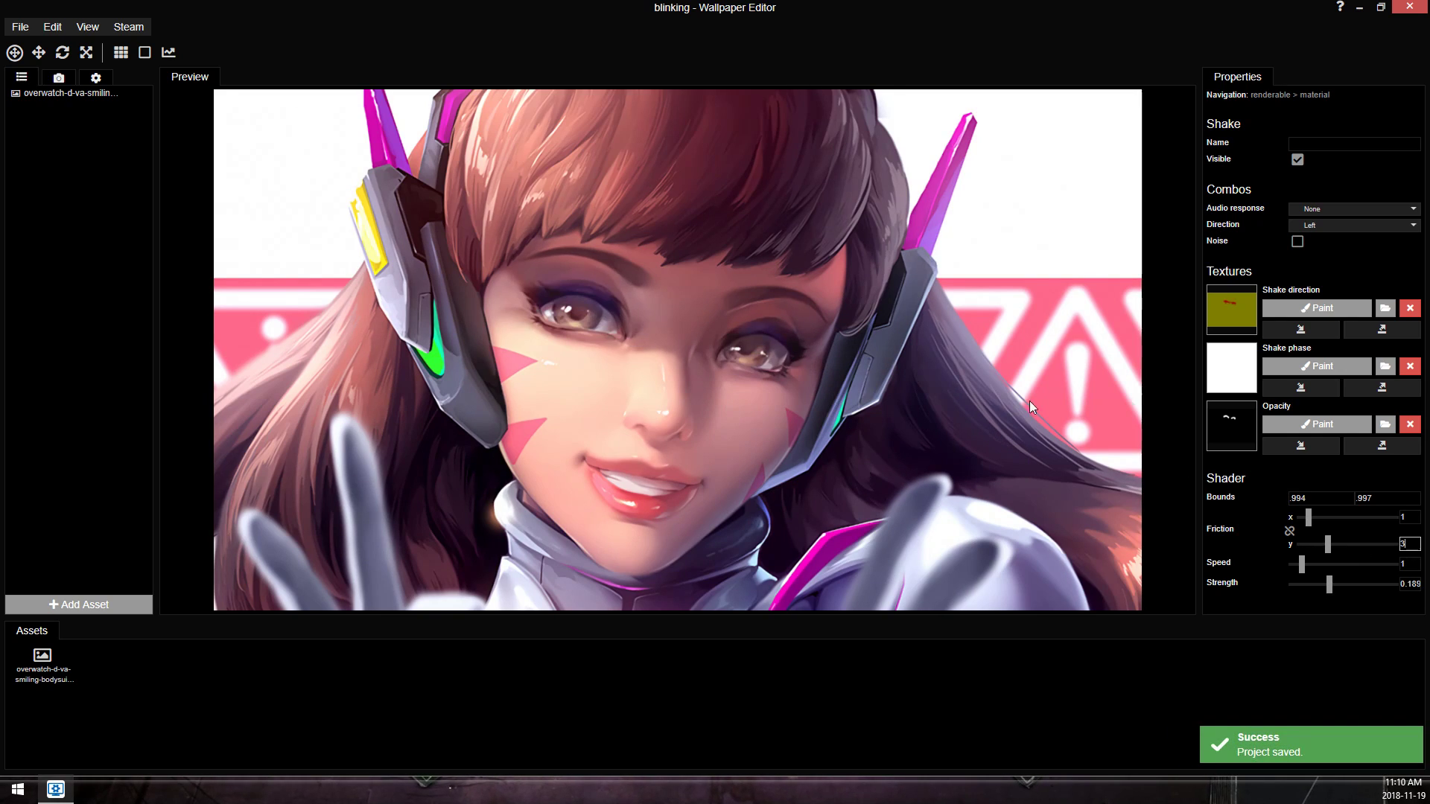
# Set the Shake strength to 0.2 and speed to 1.5.
pyautogui.doubleClick(1410, 584)
pyautogui.write('0.2')
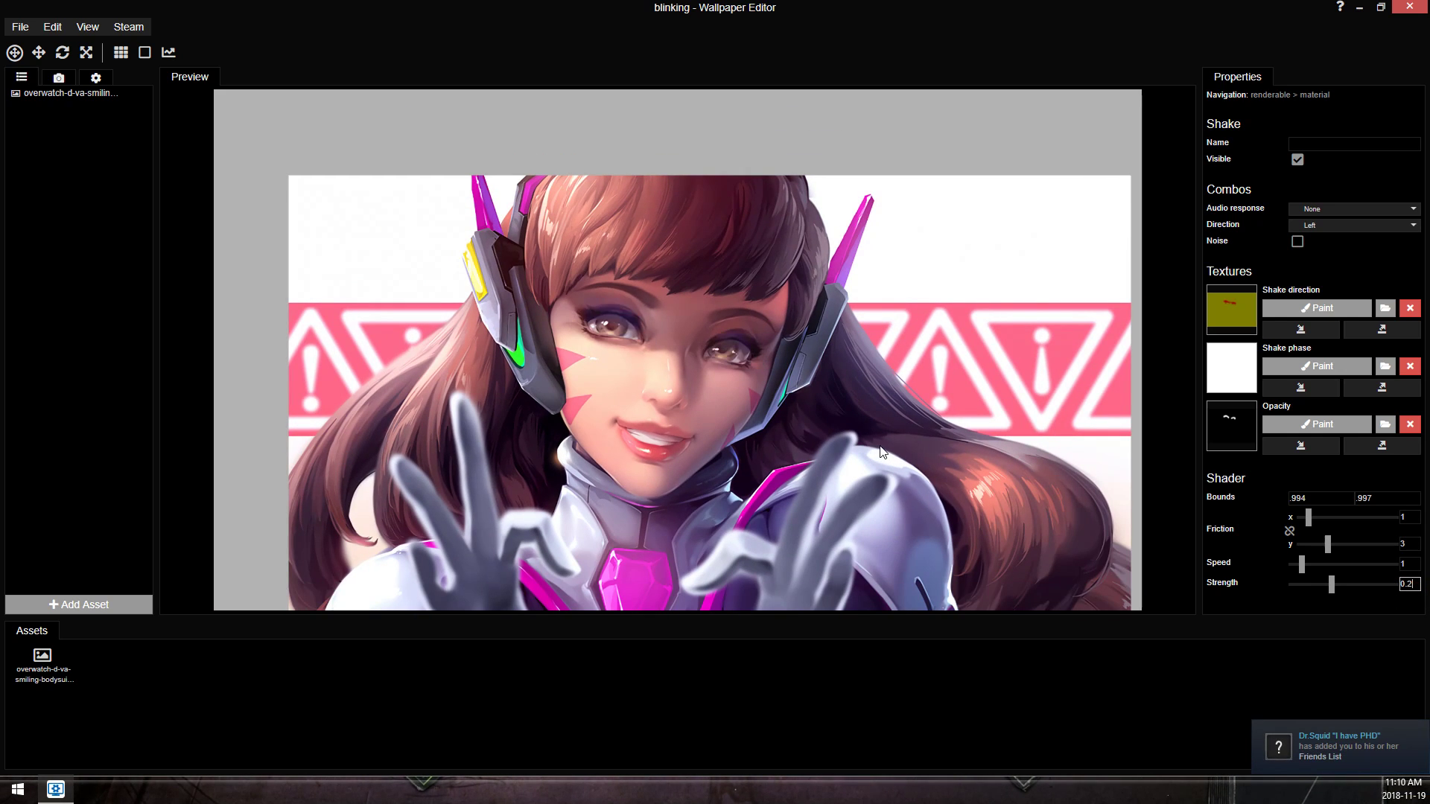
pyautogui.doubleClick(1408, 563)
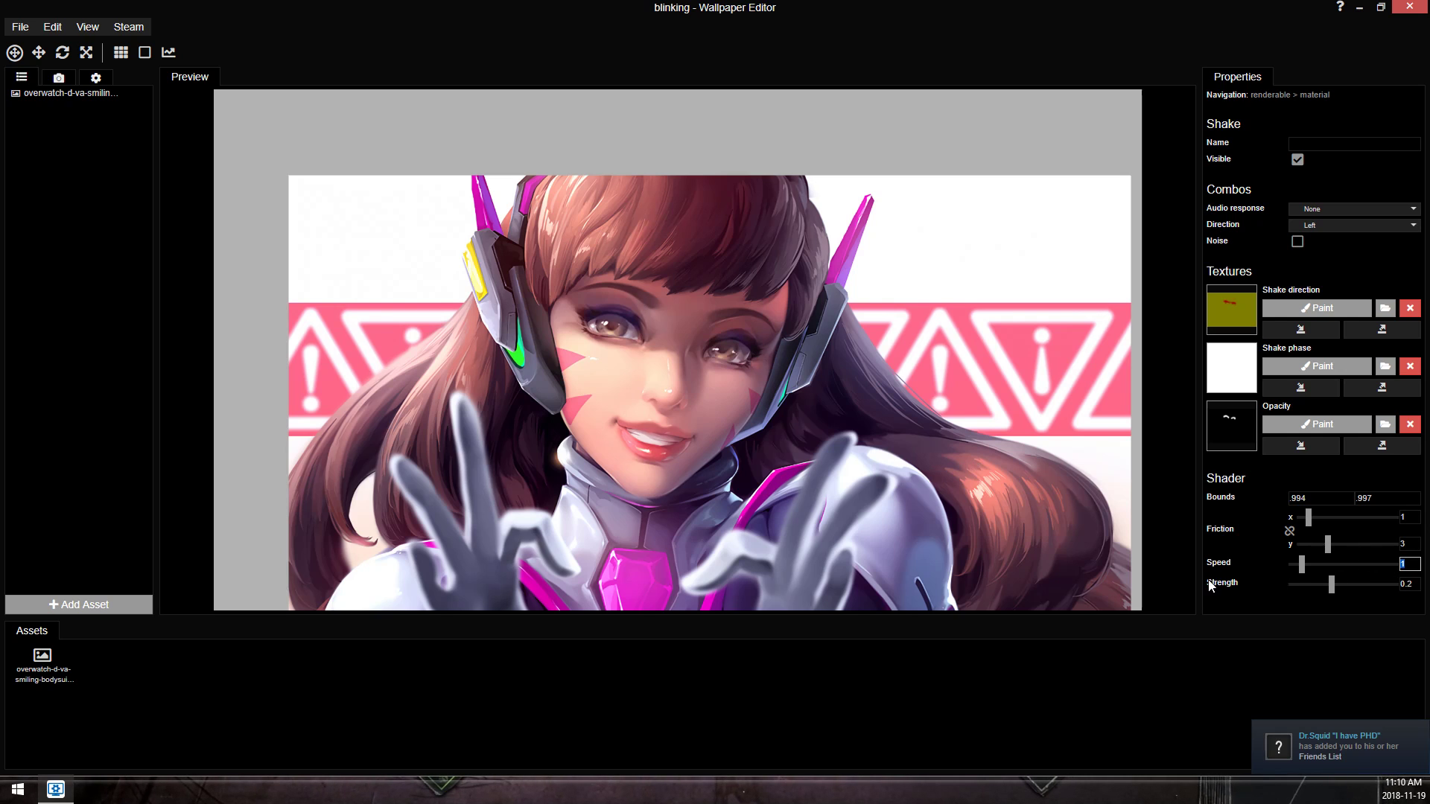
pyautogui.write('1.5')
pyautogui.press('Return')
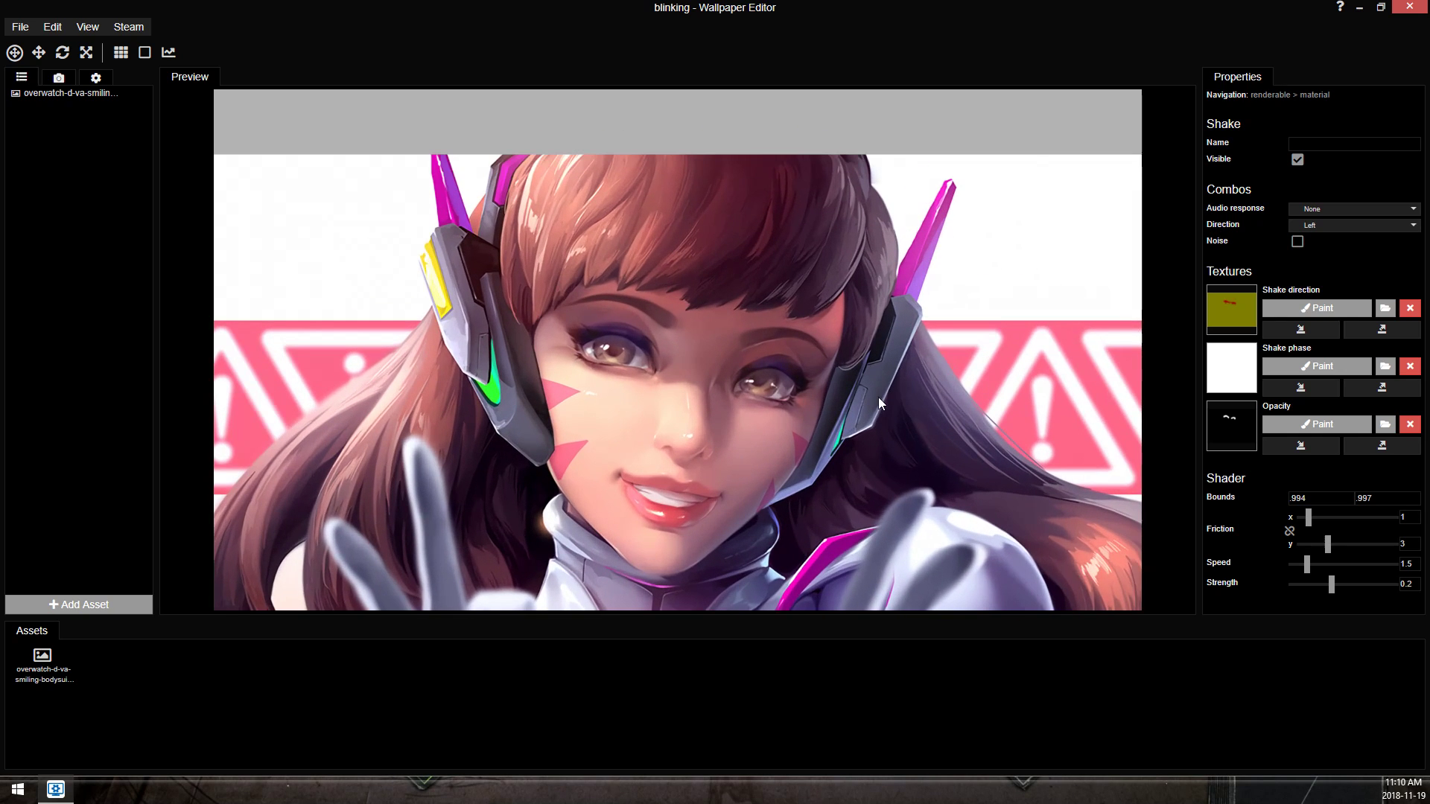
pyautogui.hotkey('ctrl', 's')
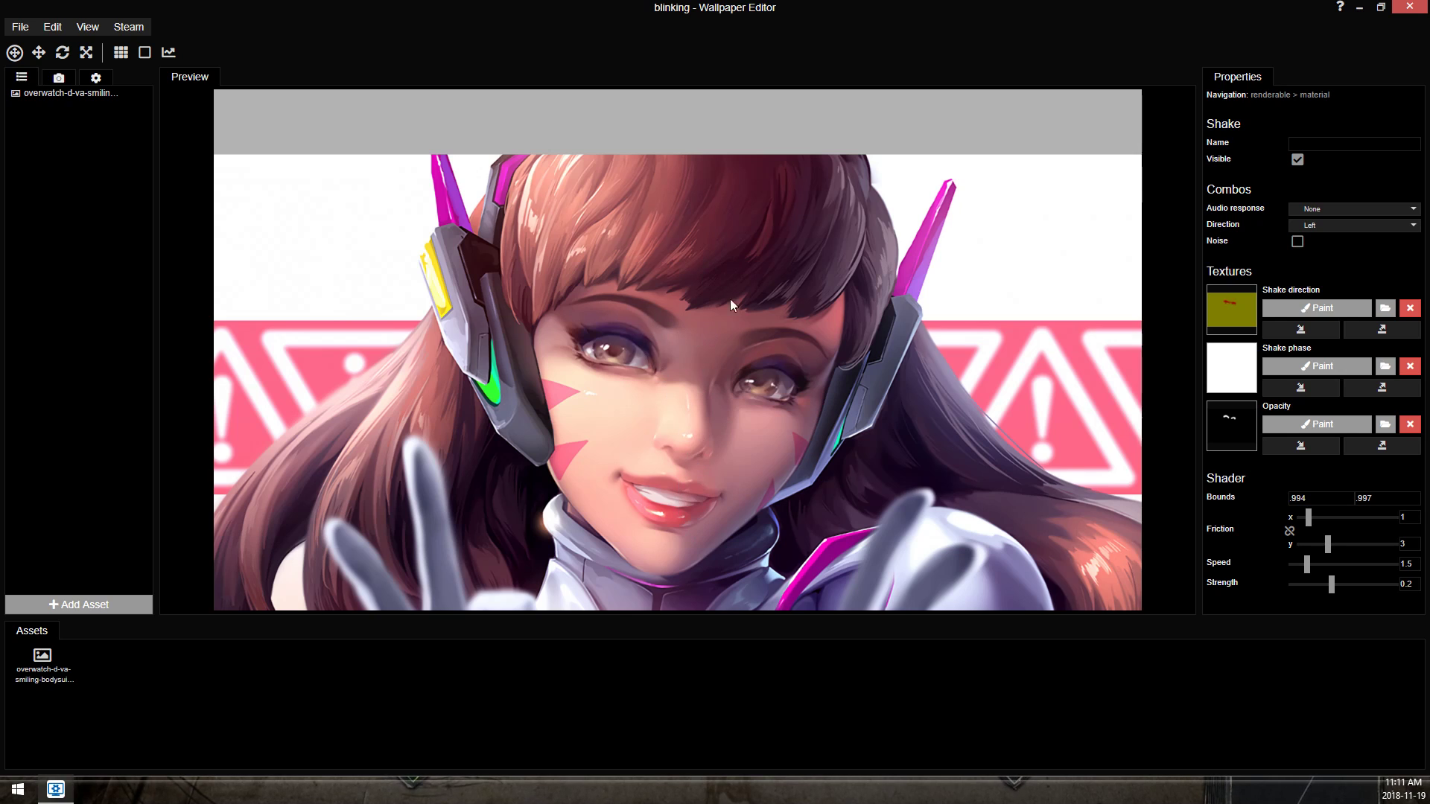
pyautogui.scroll(-2, 901, 446)
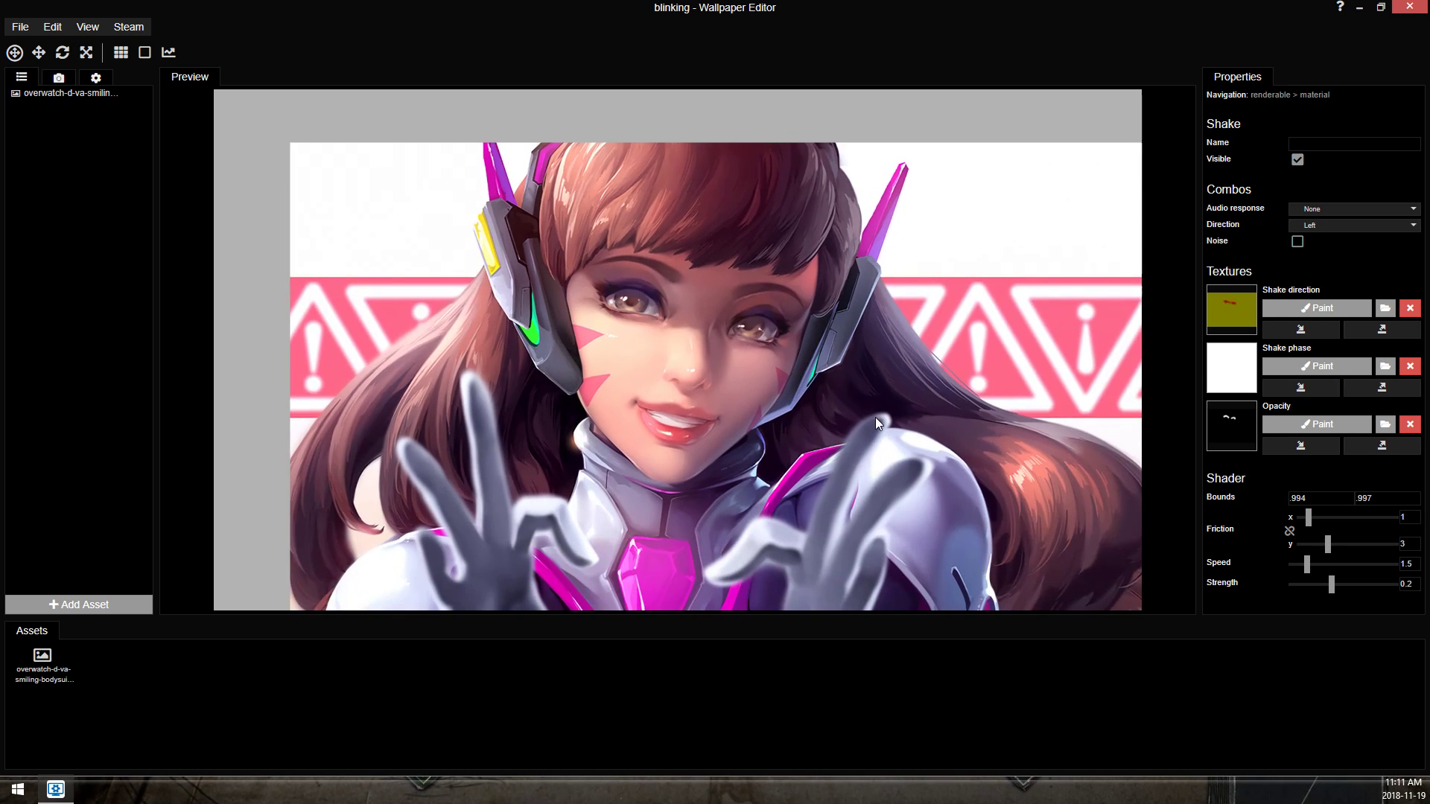
pyautogui.scroll(-2, 874, 417)
pyautogui.scroll(3, 847, 433)
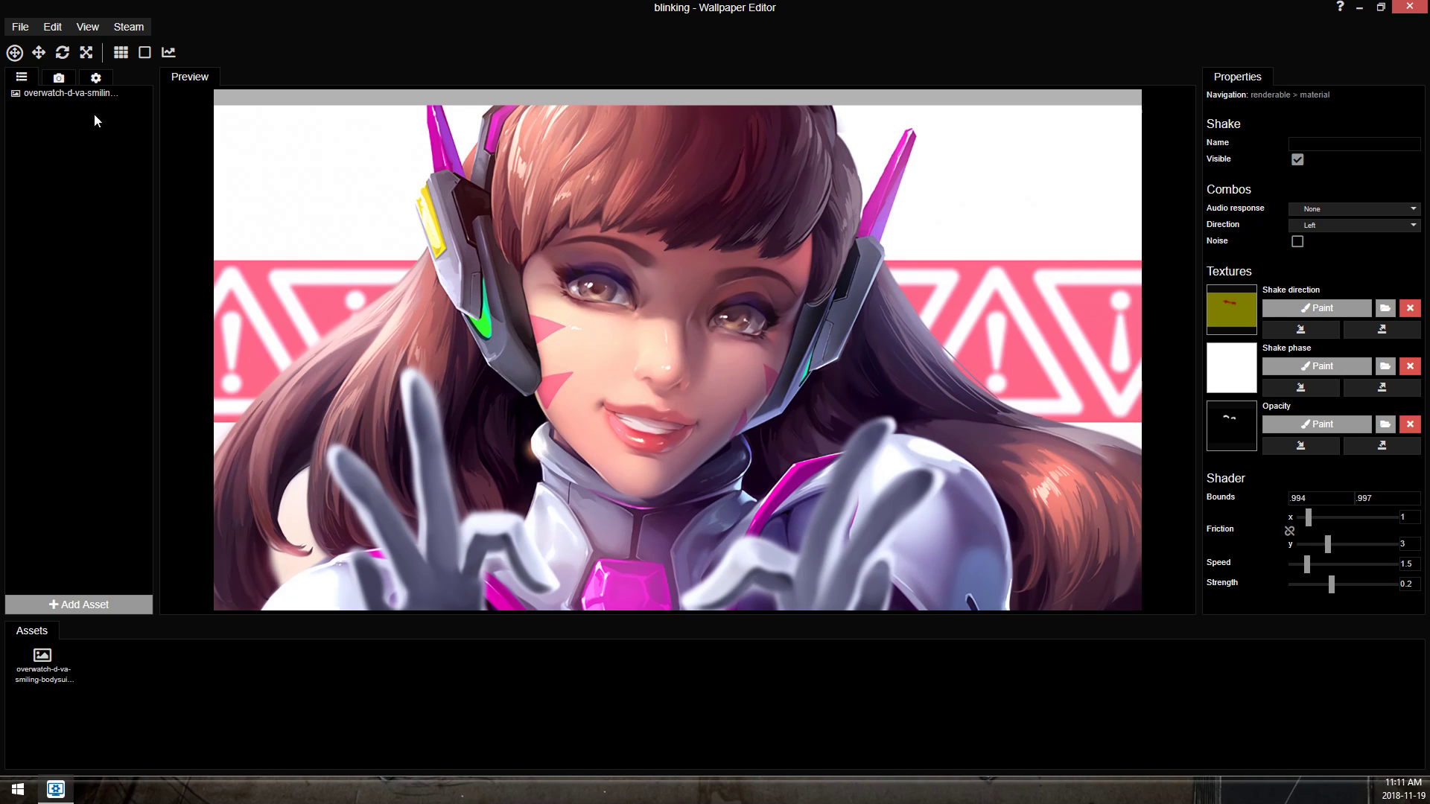
# Add a second Shake effect to the image layer.
pyautogui.click(67, 92)
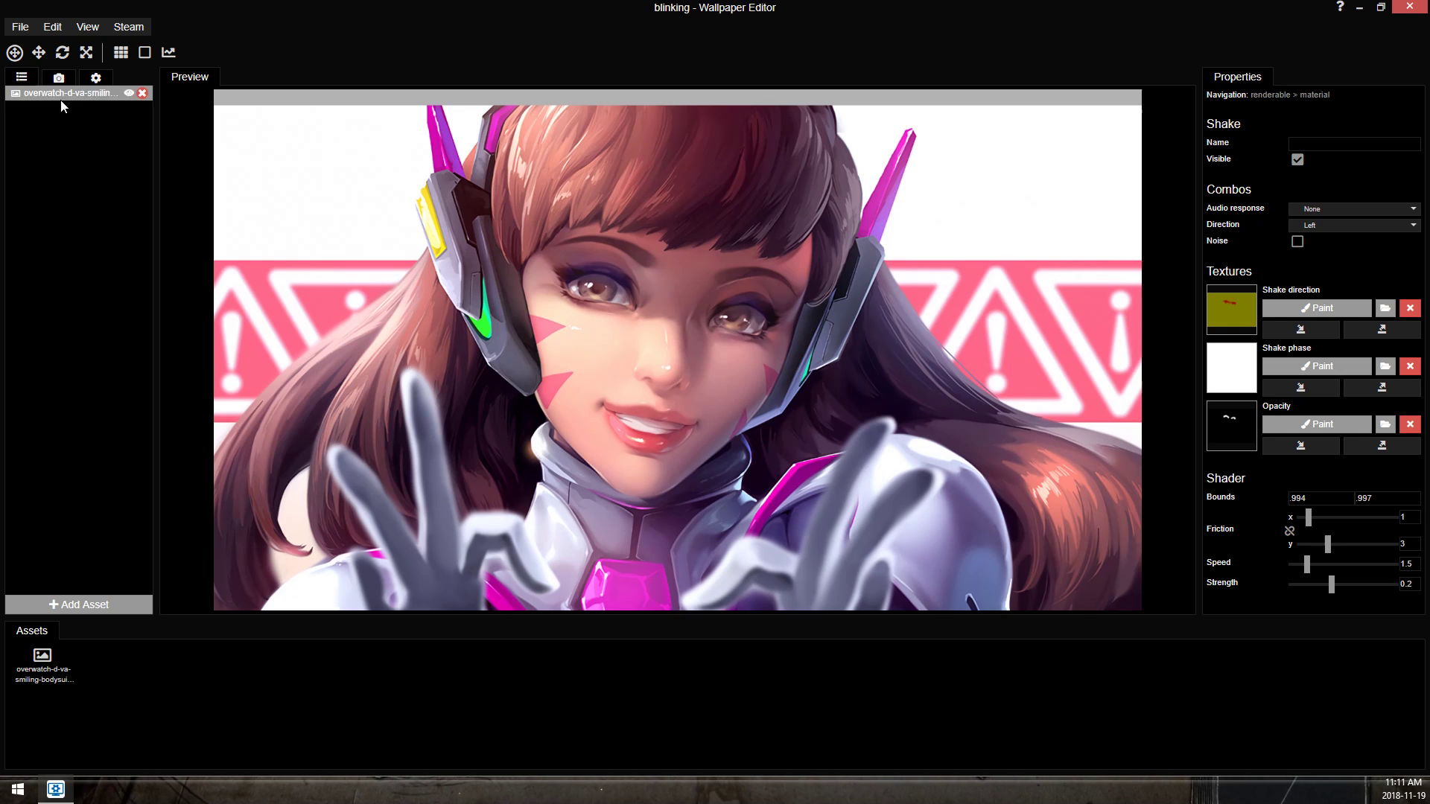
pyautogui.click(1397, 306)
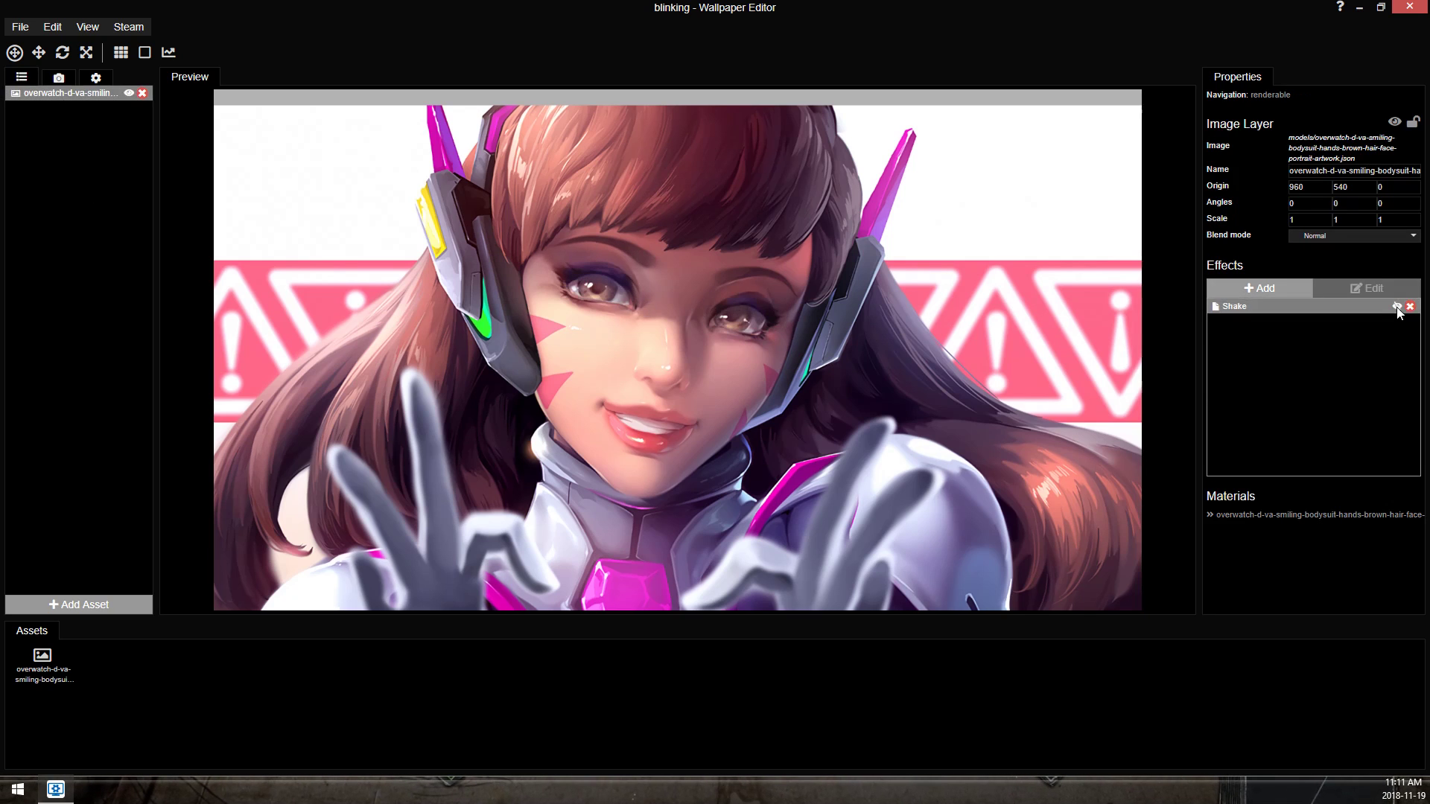
pyautogui.click(1259, 288)
pyautogui.doubleClick(581, 141)
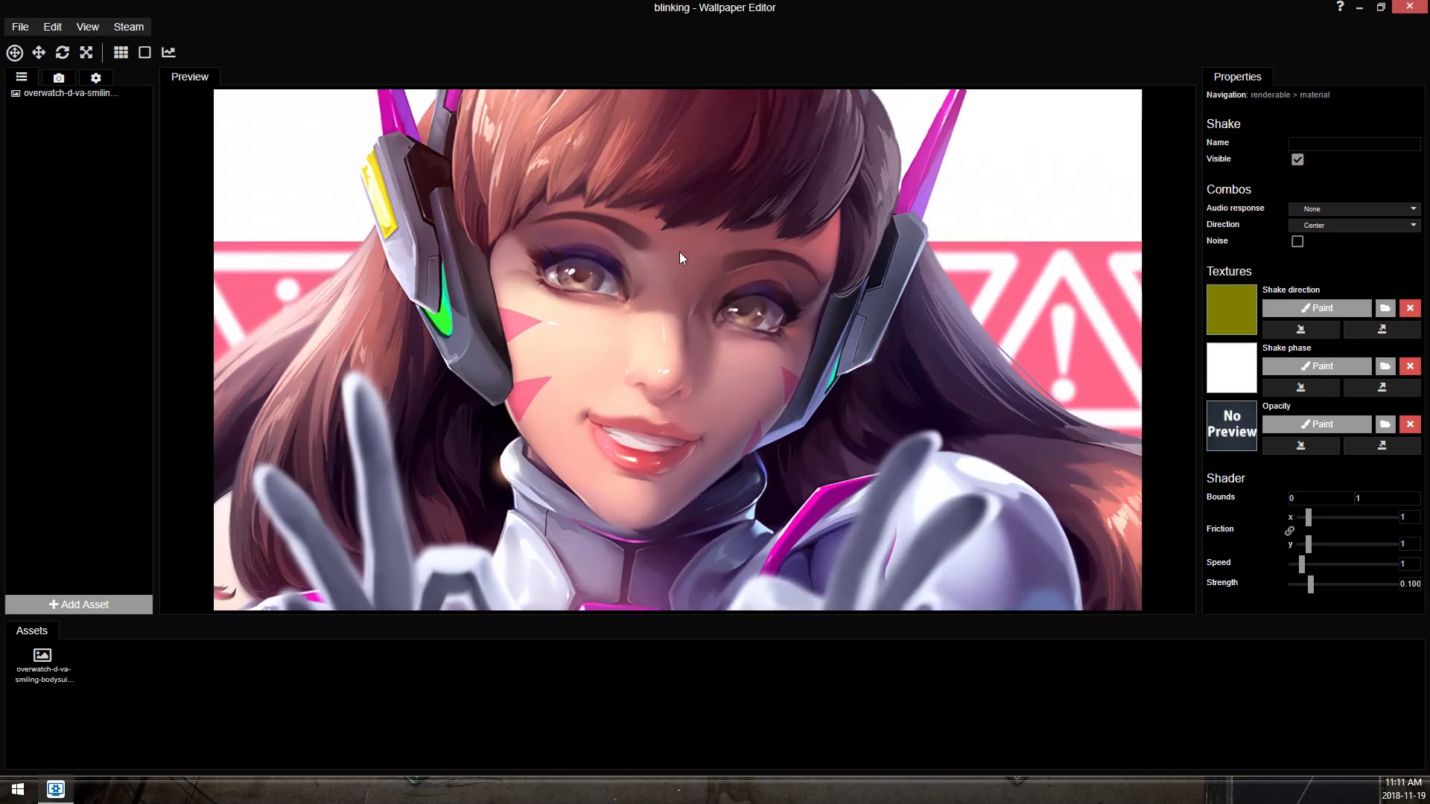
pyautogui.scroll(3, 680, 258)
# Paint the new Shake's direction map at value 255 under both eyes.
pyautogui.click(1317, 307)
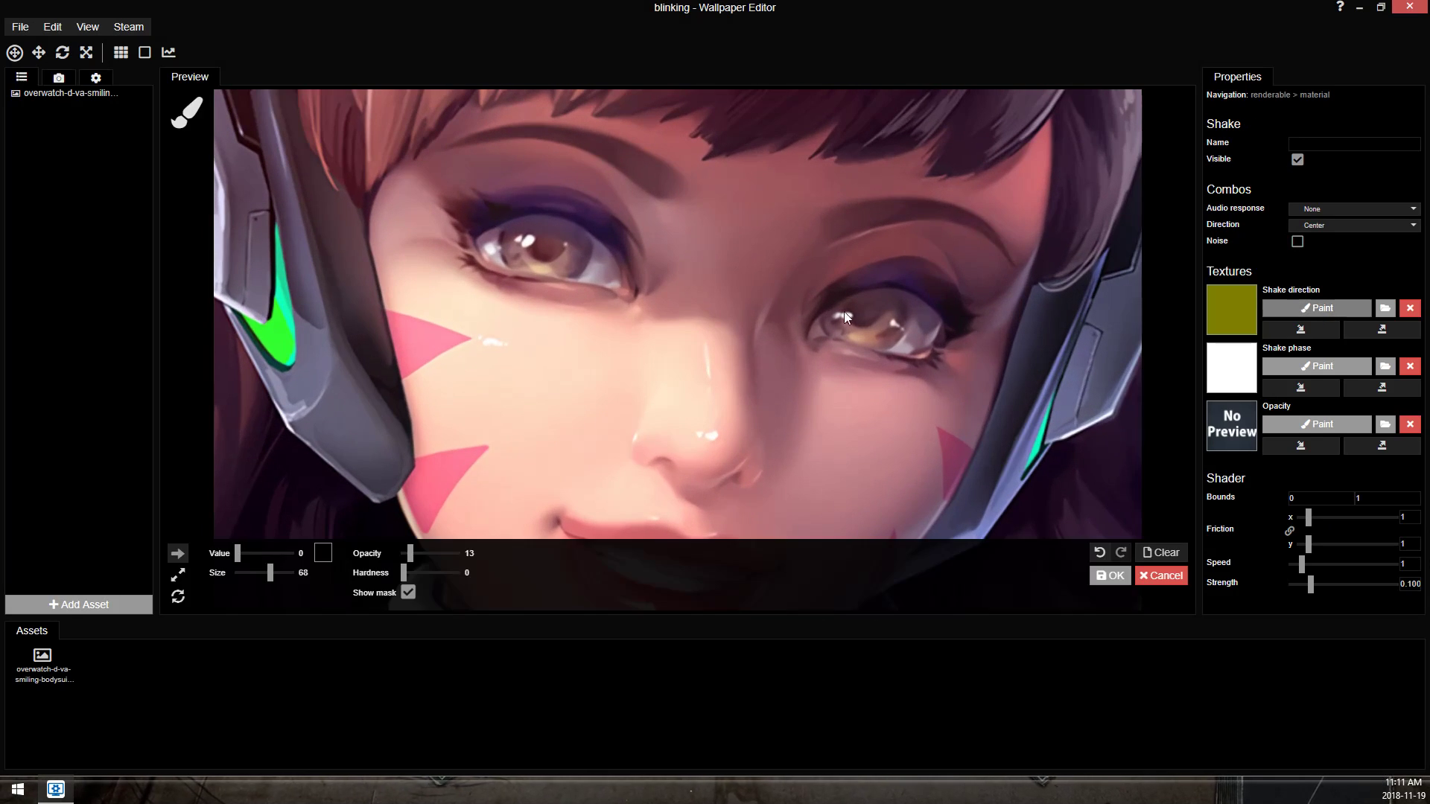
pyautogui.moveTo(238, 553); pyautogui.dragTo(290, 553)
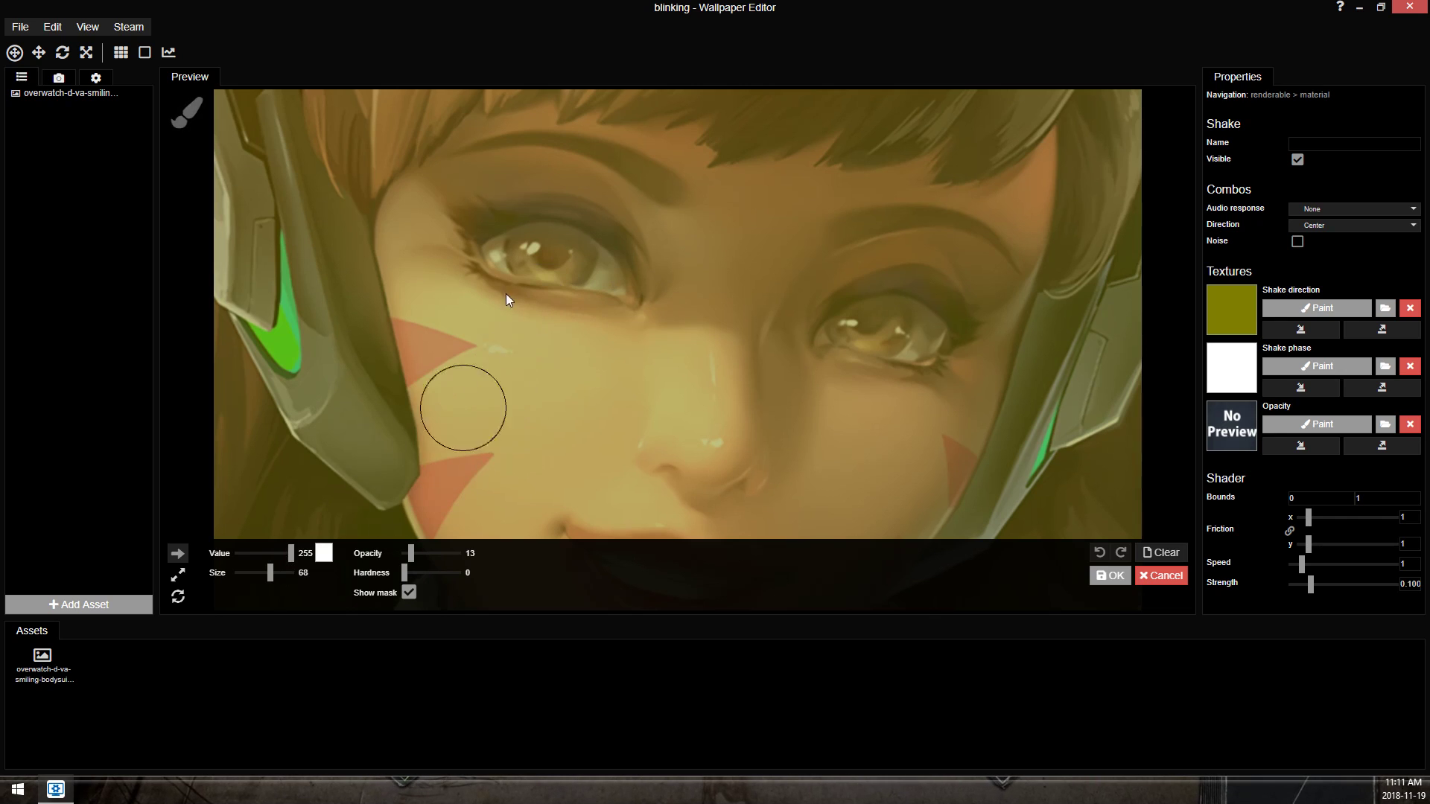
pyautogui.moveTo(472, 325)
pyautogui.mouseDown()
pyautogui.moveTo(466, 310)
pyautogui.moveTo(575, 325)
pyautogui.mouseUp()
pyautogui.hotkey('ctrl', 's')
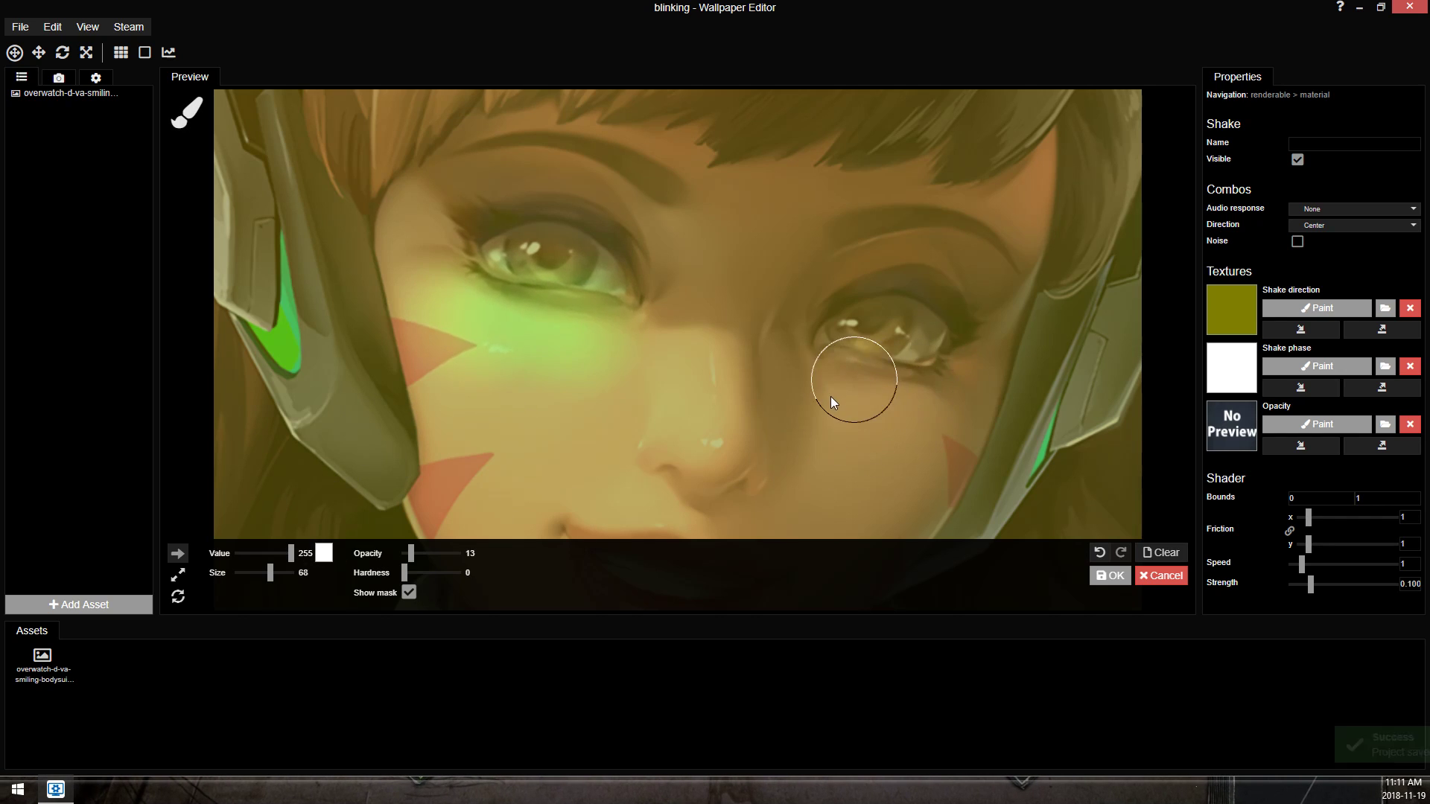
pyautogui.moveTo(834, 395); pyautogui.dragTo(941, 409)
# With brush size 42, paint along both upper eyelids.
pyautogui.moveTo(272, 572); pyautogui.dragTo(266, 573)
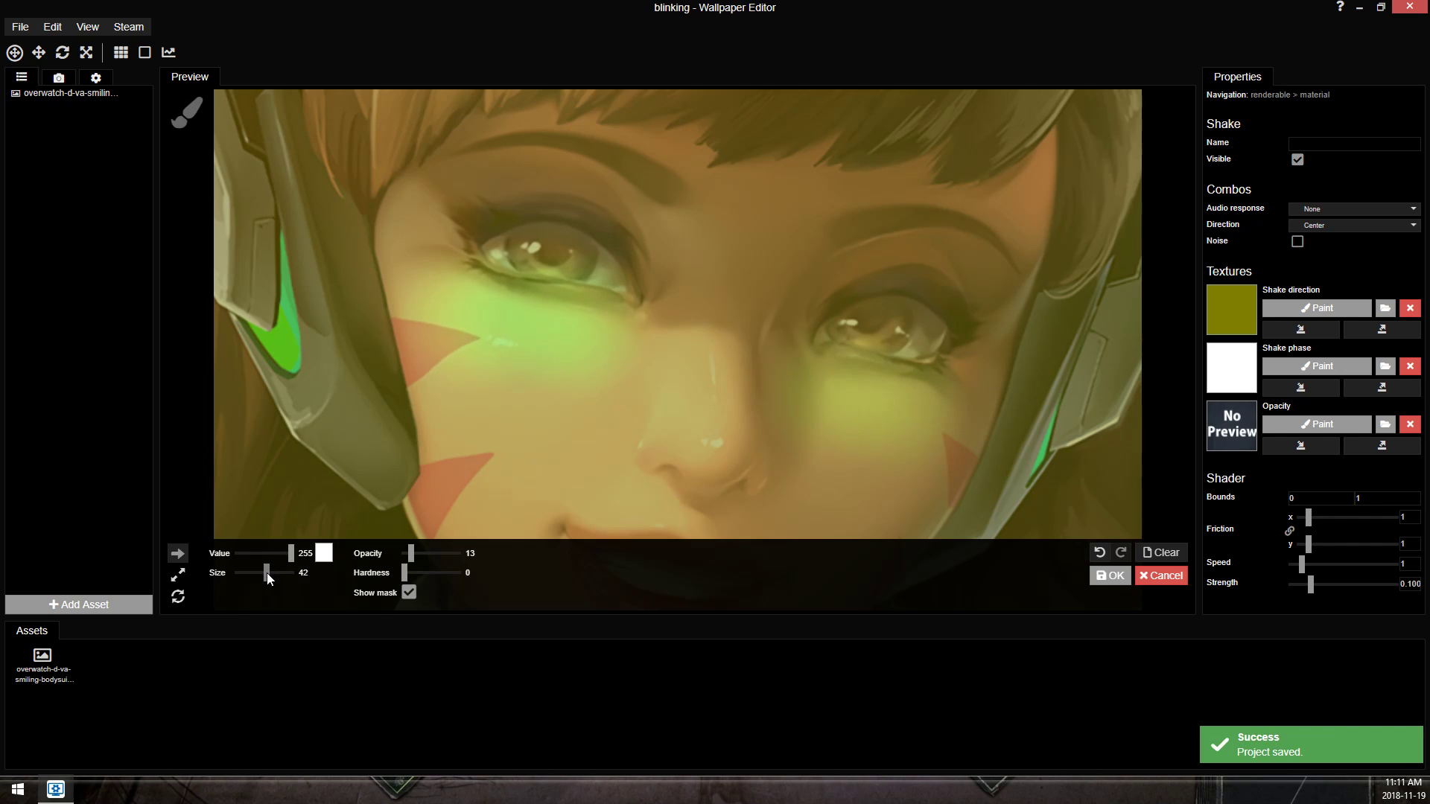
pyautogui.moveTo(481, 200)
pyautogui.mouseDown()
pyautogui.moveTo(560, 187)
pyautogui.moveTo(612, 195)
pyautogui.moveTo(588, 199)
pyautogui.moveTo(614, 218)
pyautogui.mouseUp()
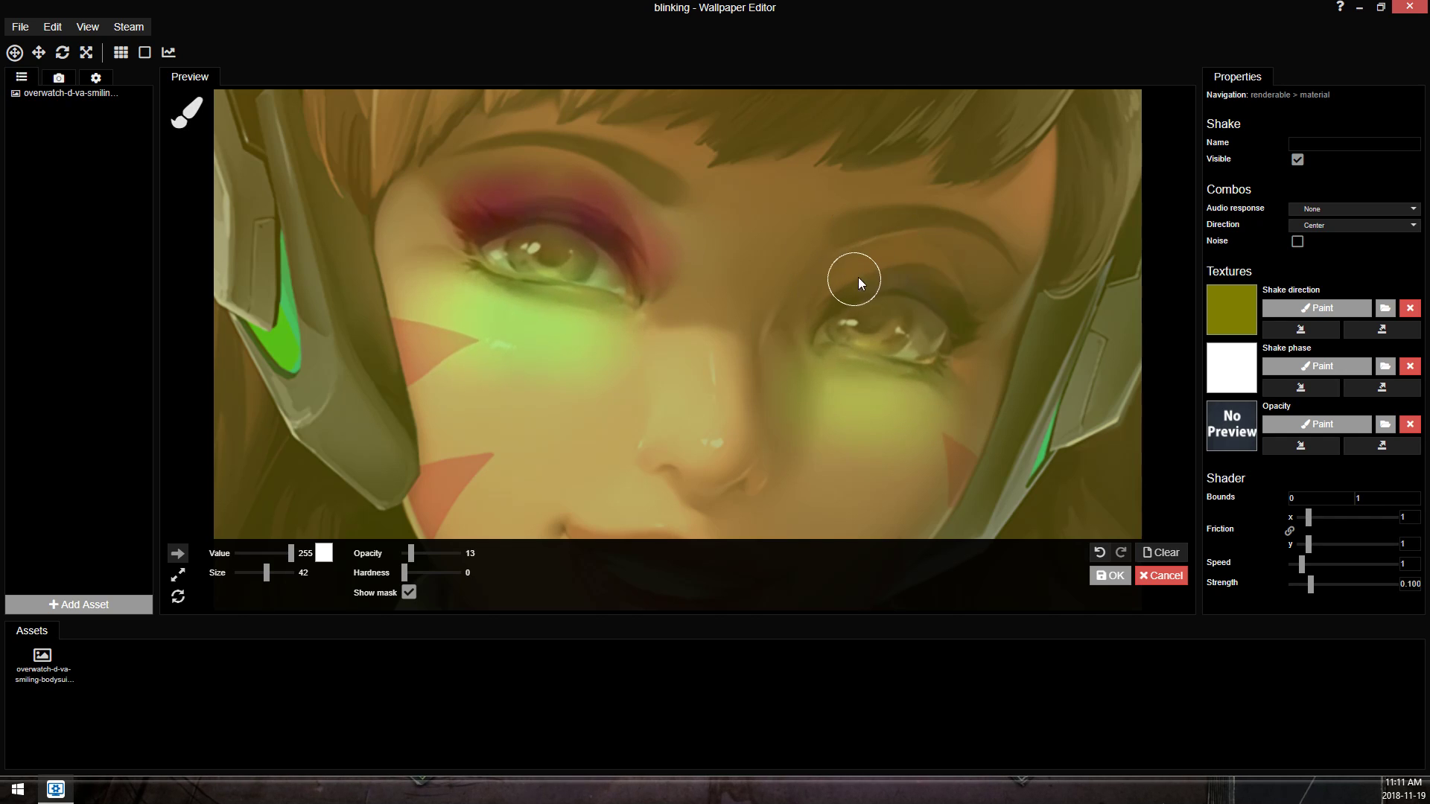
pyautogui.moveTo(837, 297)
pyautogui.mouseDown()
pyautogui.moveTo(927, 268)
pyautogui.moveTo(970, 306)
pyautogui.mouseUp()
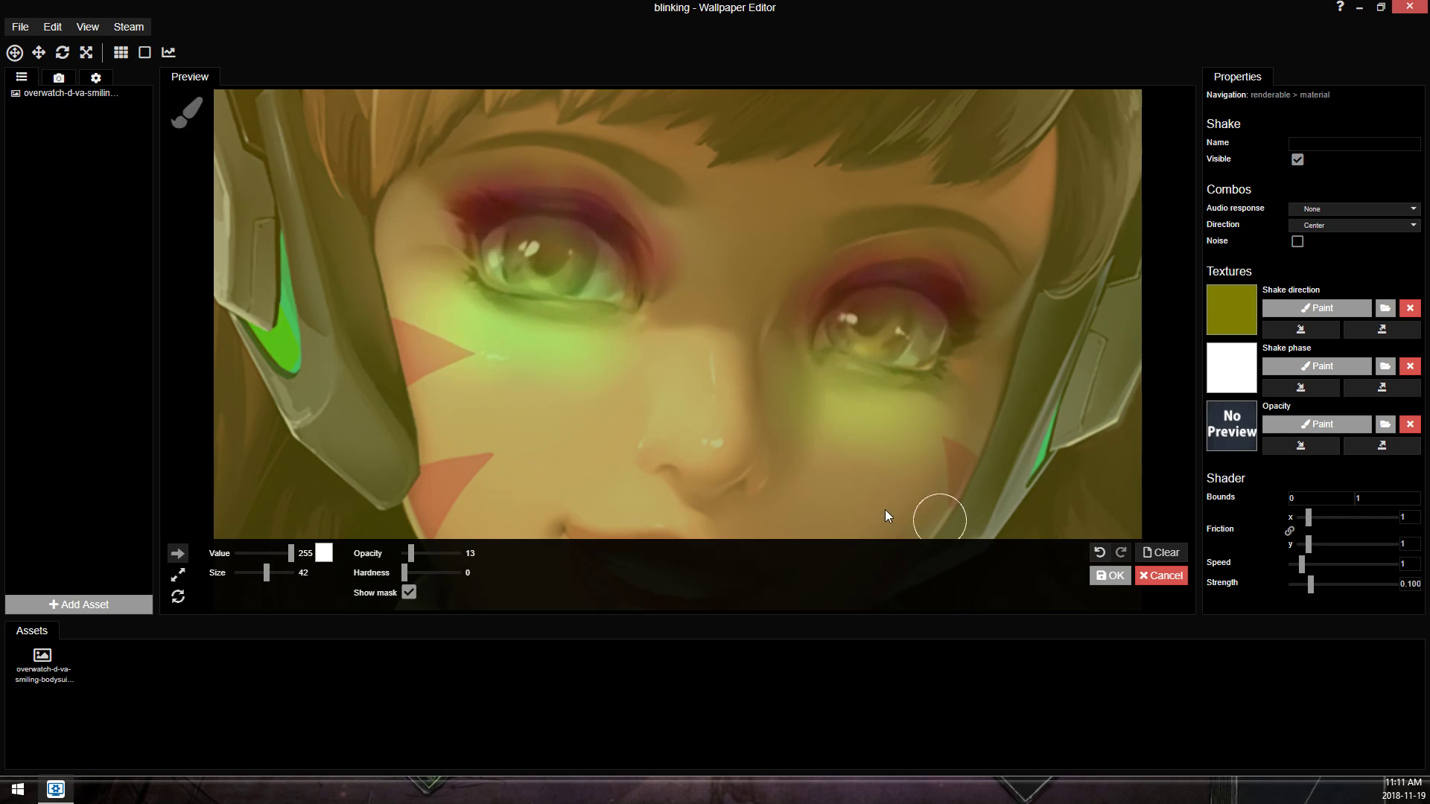
# Accept the painted map and give the second Shake strength 0.07 and friction 3.
pyautogui.click(1101, 580)
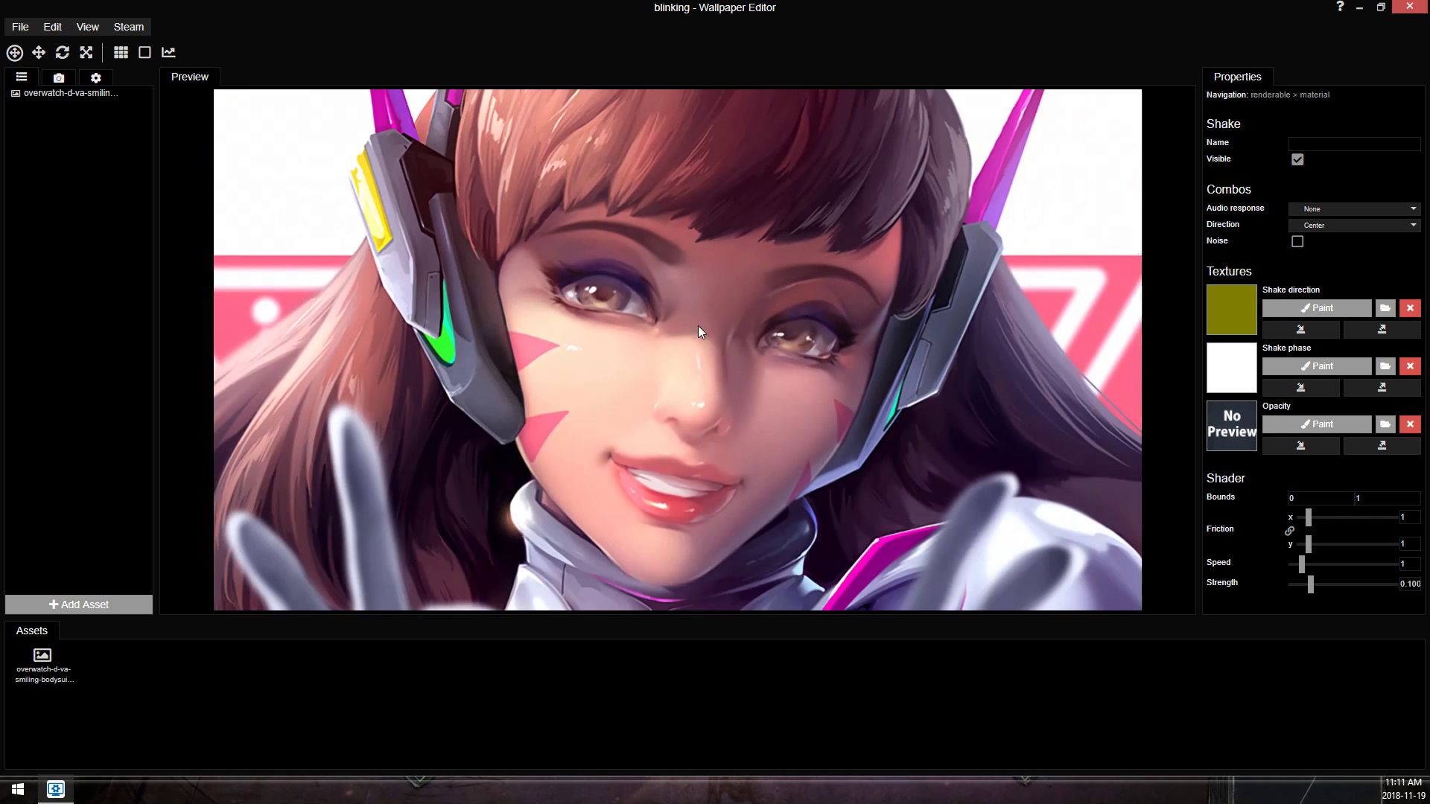
pyautogui.moveTo(1317, 584); pyautogui.dragTo(1303, 588)
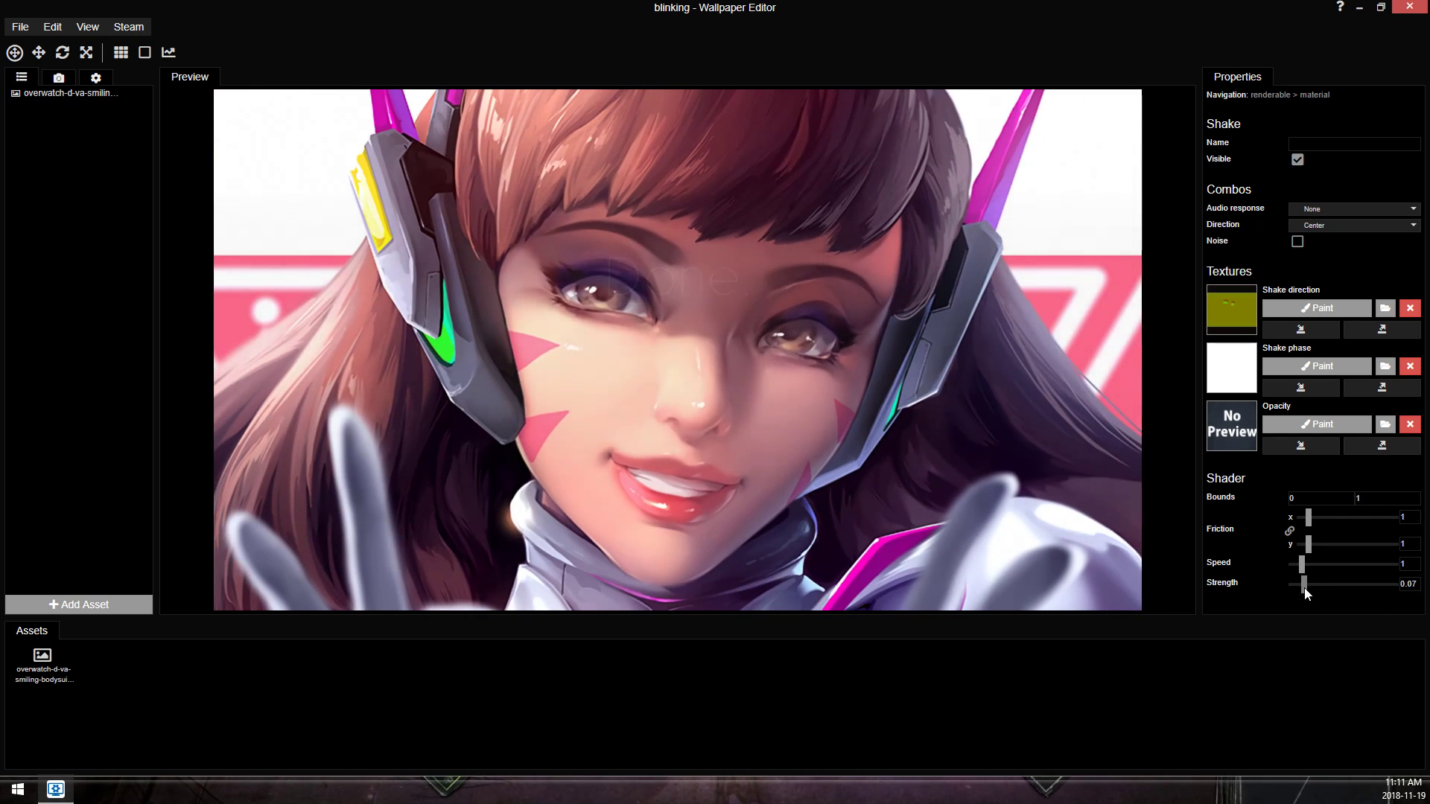
pyautogui.doubleClick(1410, 544)
pyautogui.write('3')
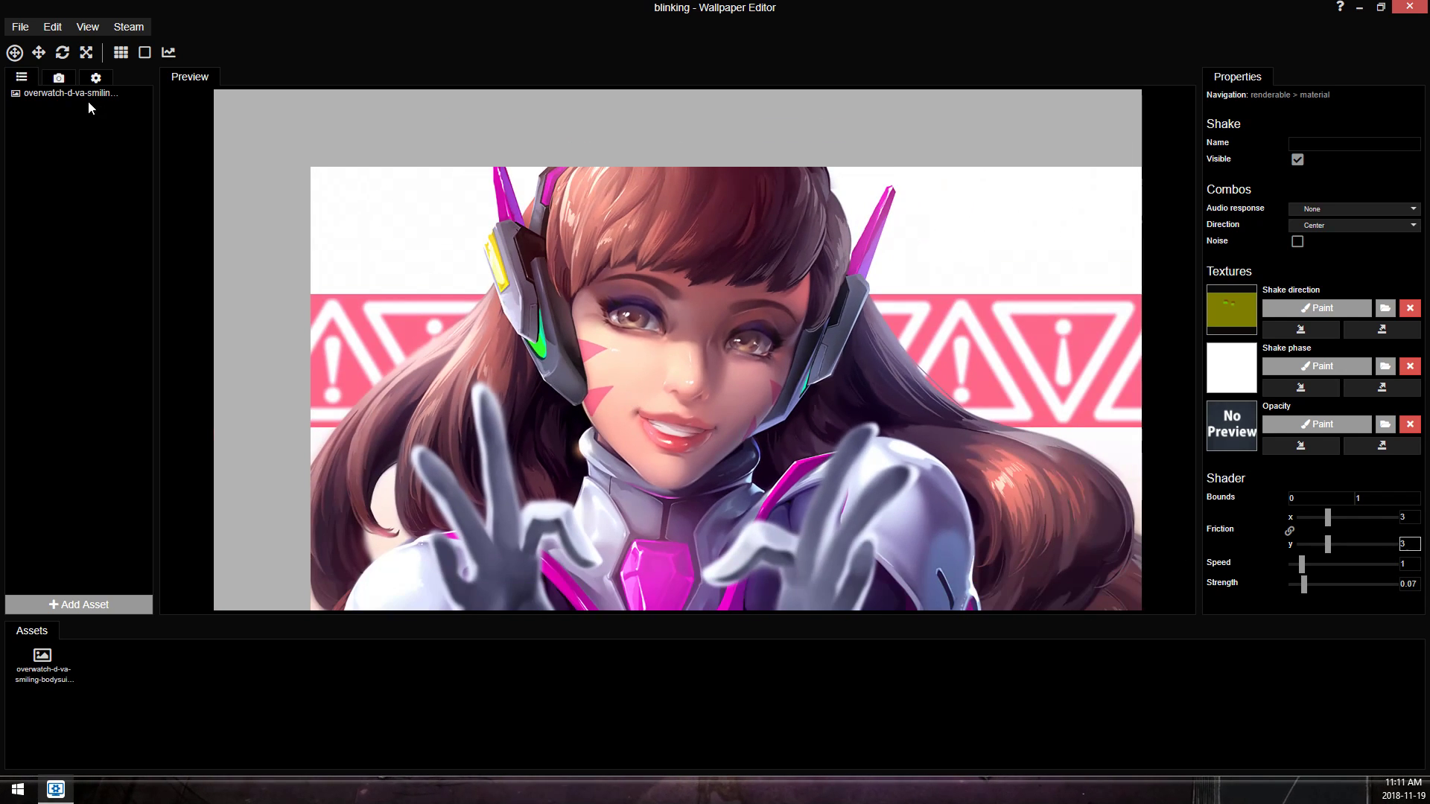
# Check that the image layer lists two Shake effects and save the project.
pyautogui.click(80, 98)
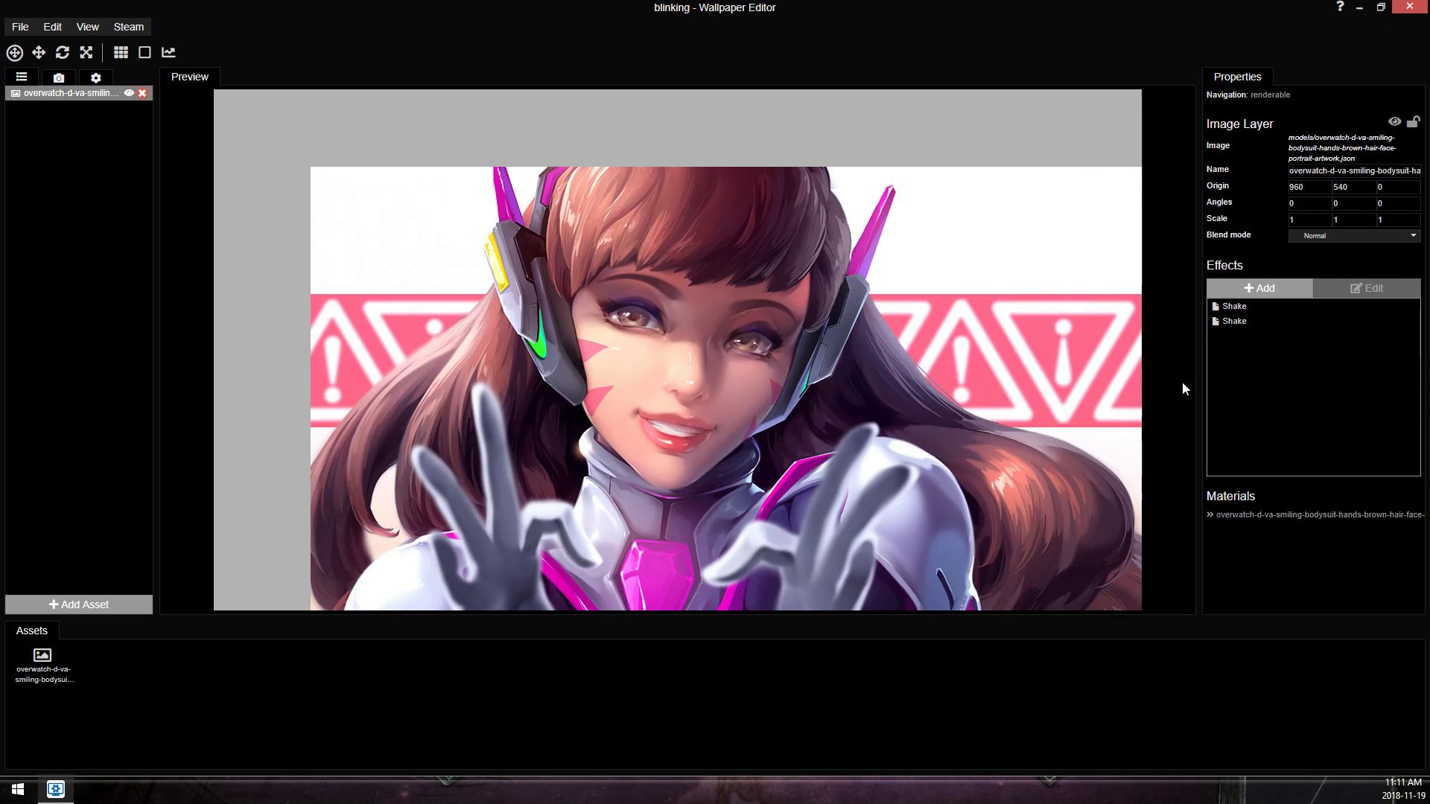
pyautogui.scroll(-2, 834, 380)
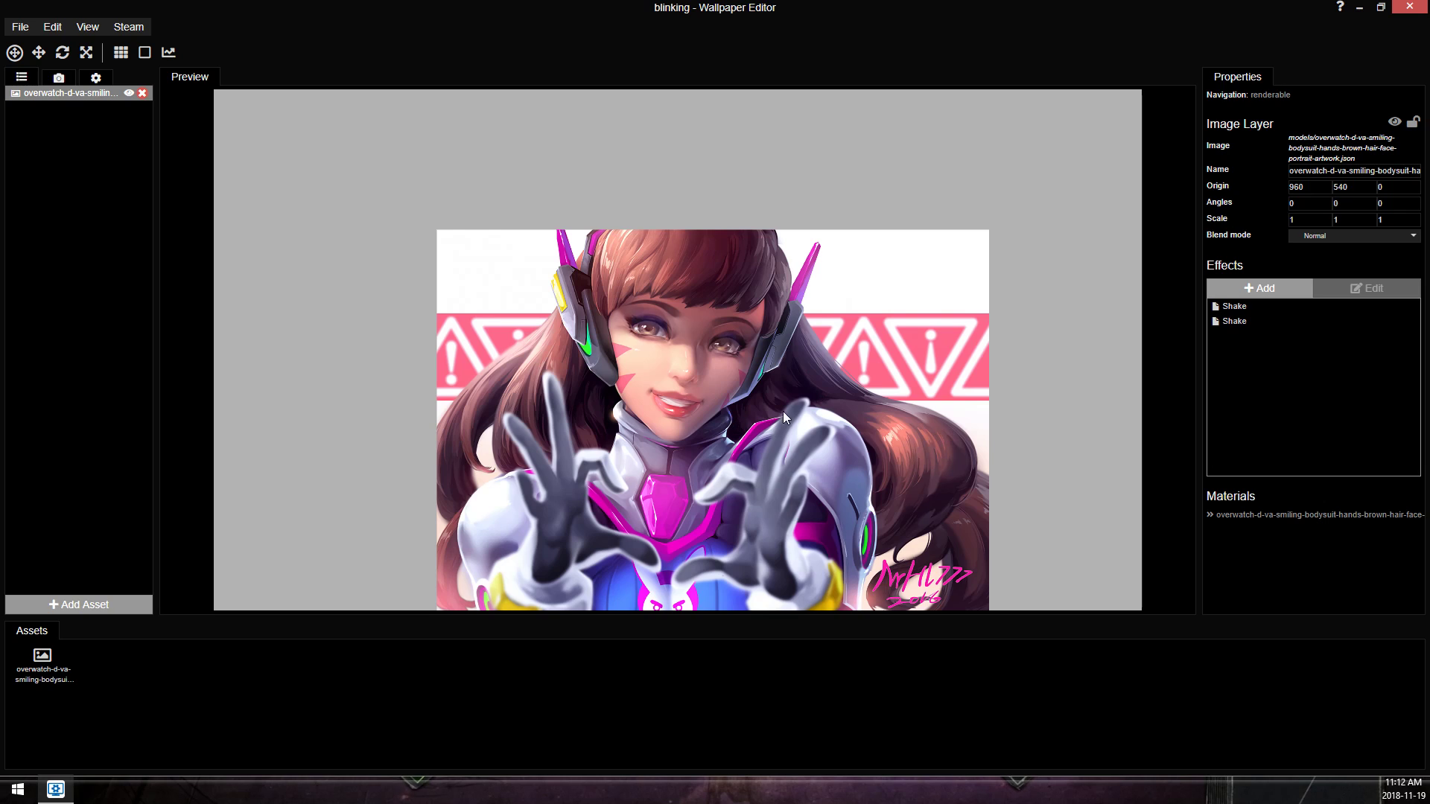
pyautogui.scroll(2, 789, 402)
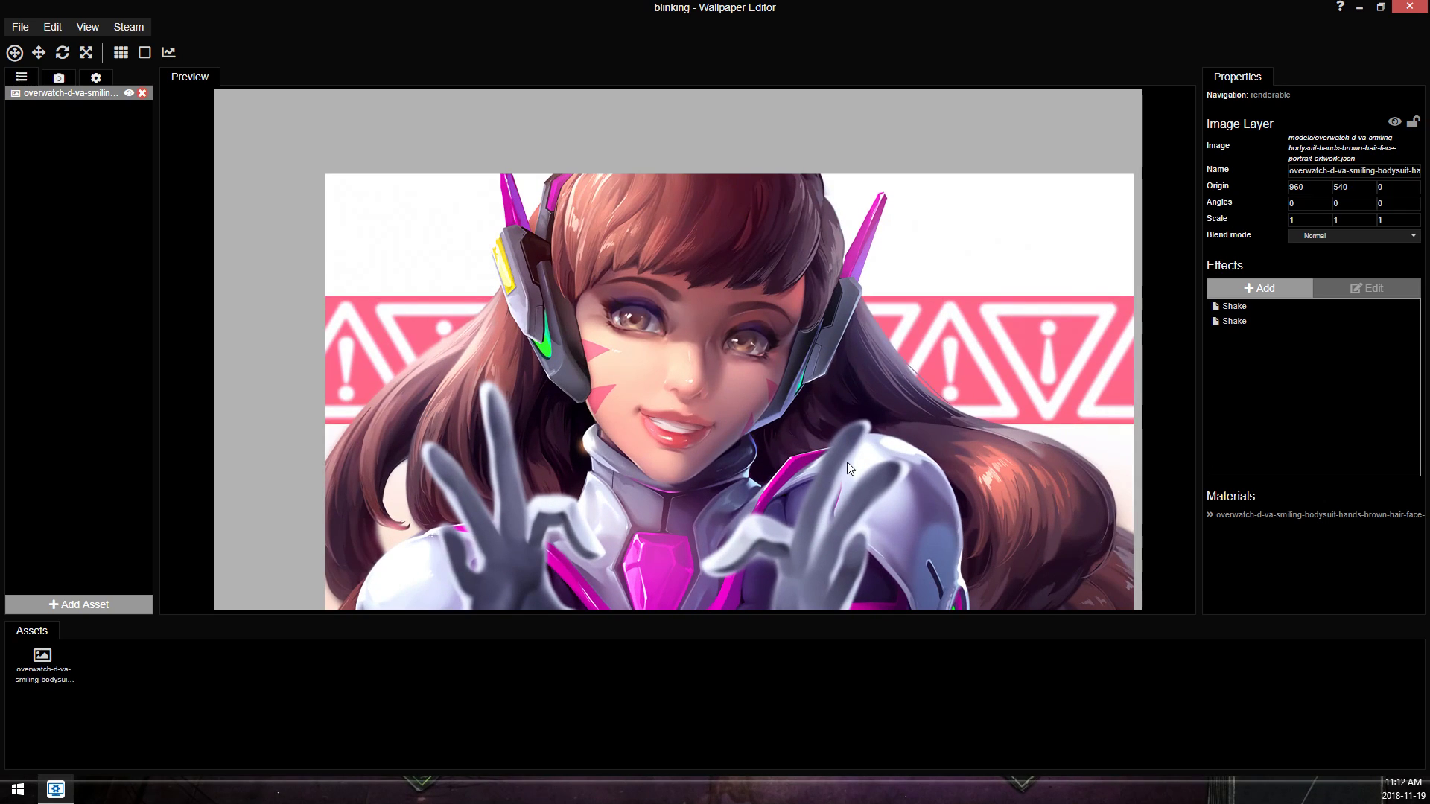
pyautogui.hotkey('ctrl', 's')
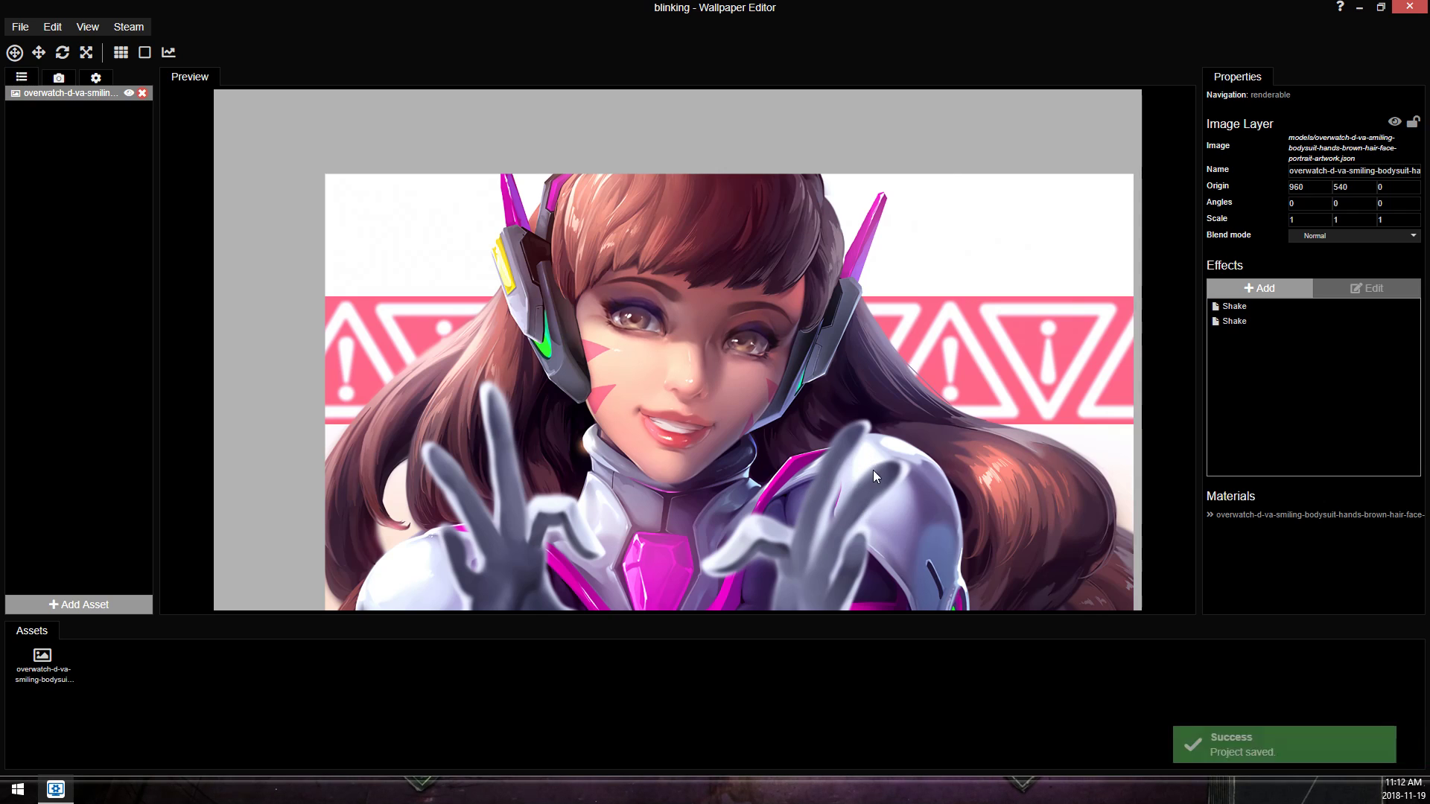
pyautogui.scroll(3, 825, 435)
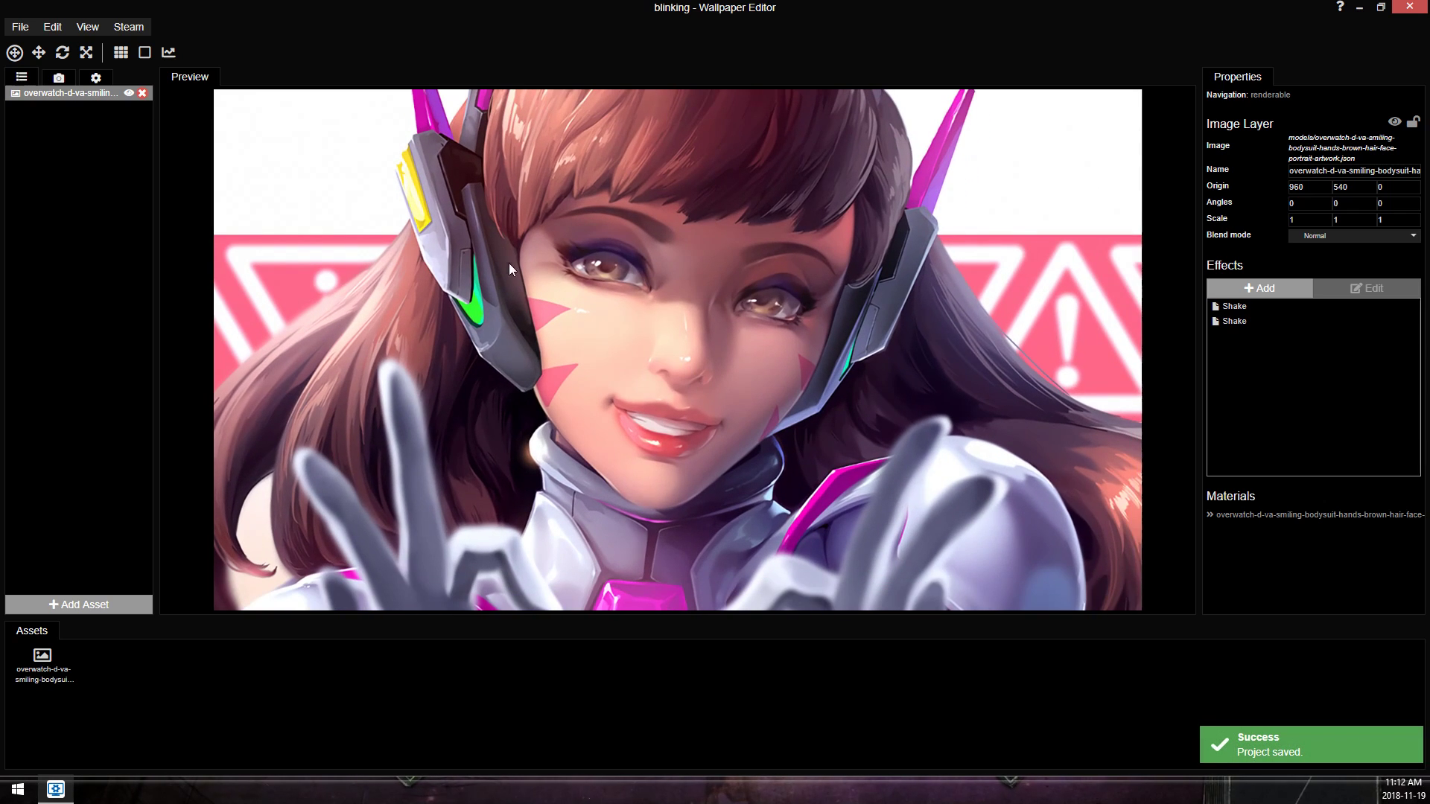